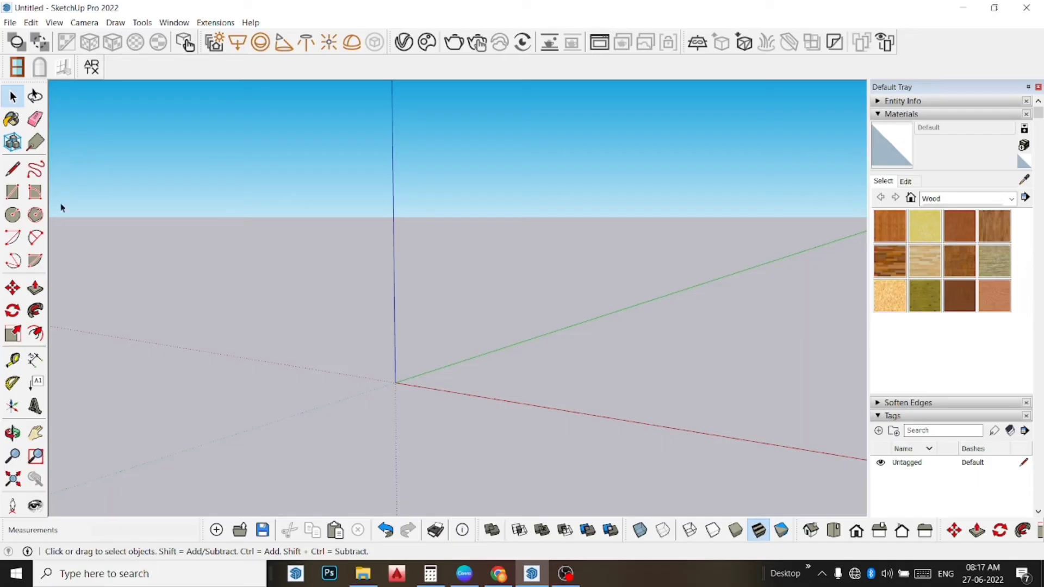
- Draw an upright rectangle from the origin in the vertical plane, then orbit to view it
left_click(12, 191)
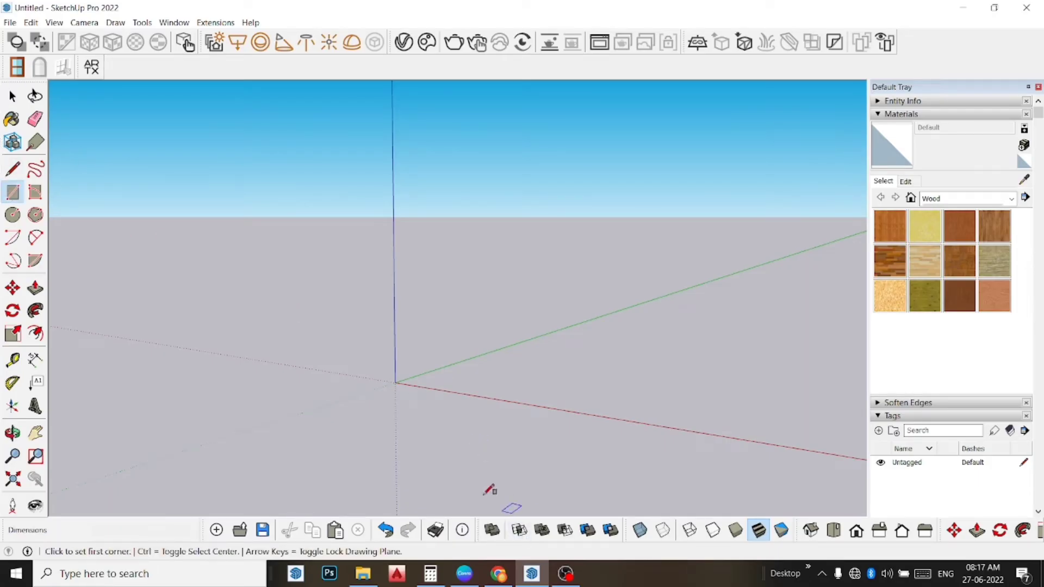
left_click(395, 382)
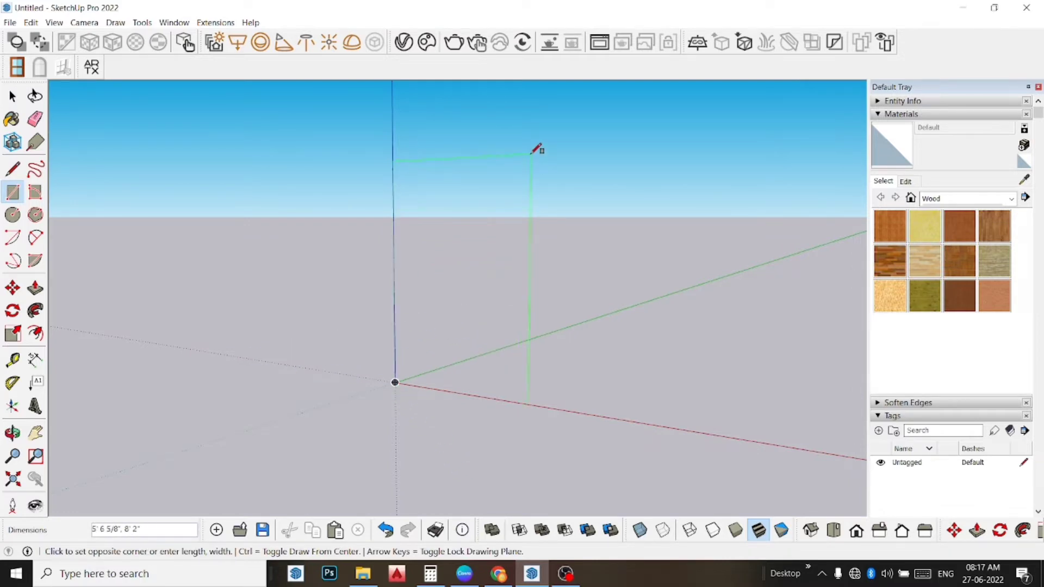
left_click(507, 126)
mouse_move(426, 273)
middle_mouse_down()
mouse_move(801, 342)
mouse_move(503, 294)
middle_mouse_up()
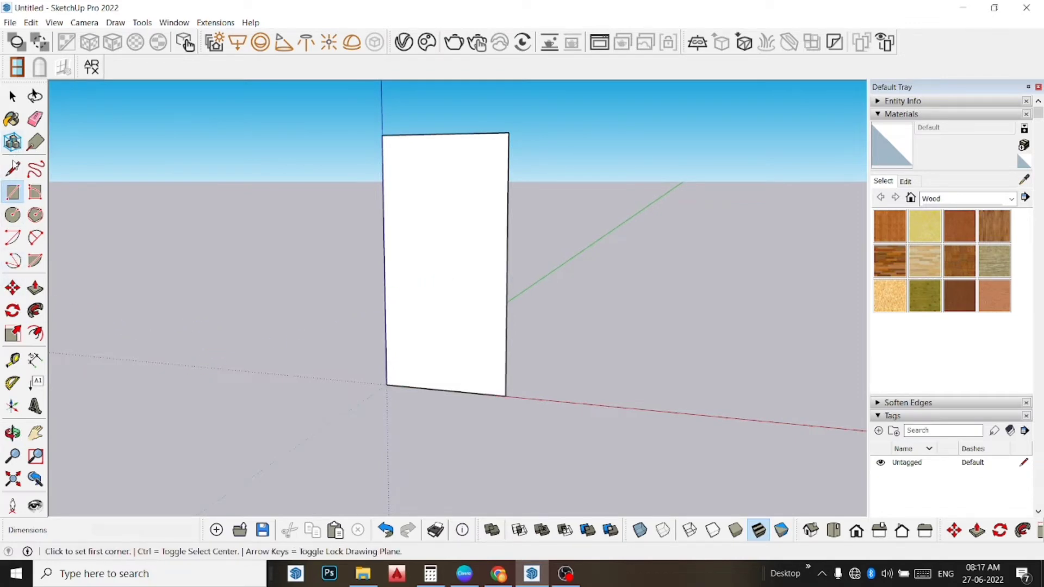
- Copy the top edge downward three times, stepping lower each time, then orbit to a front view
left_click(13, 288)
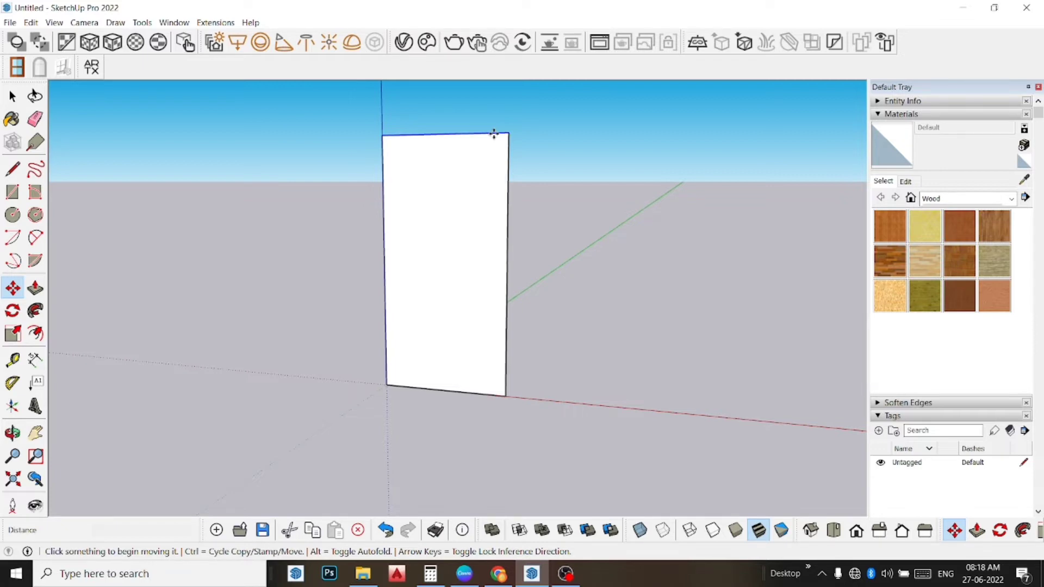
key("ctrl")
left_click(493, 133)
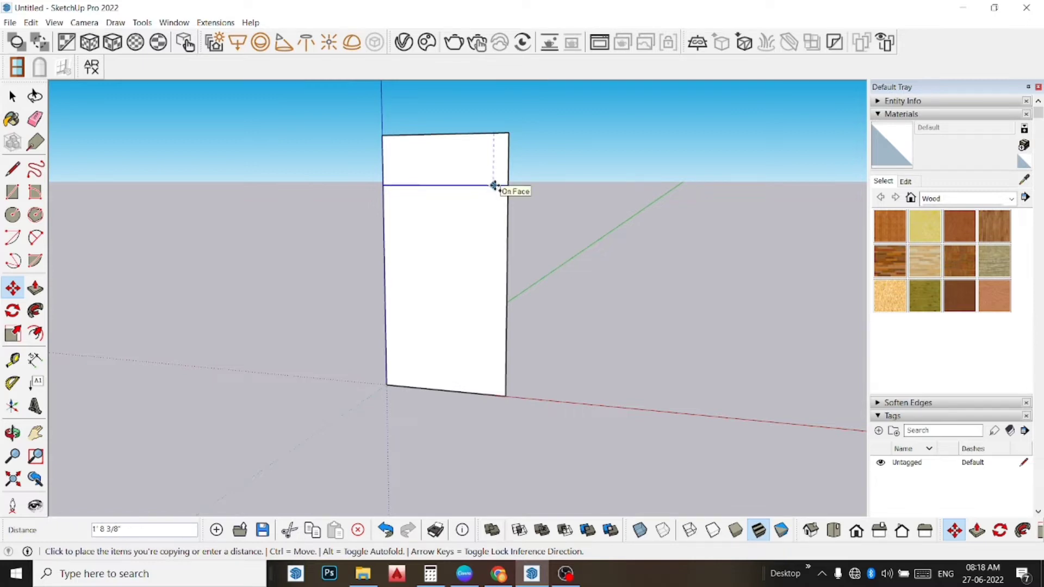
left_click(495, 185)
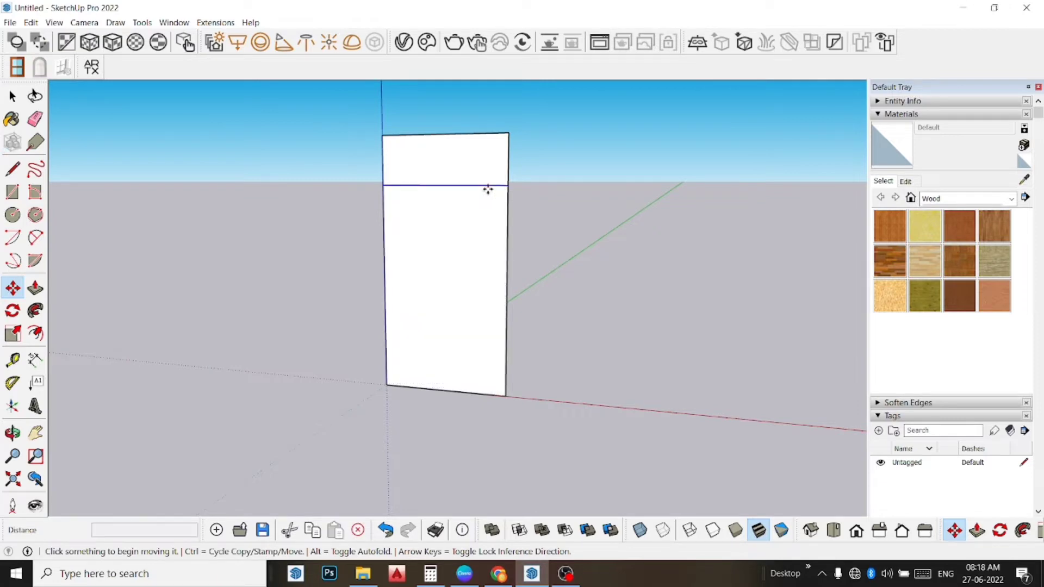
left_click(488, 186)
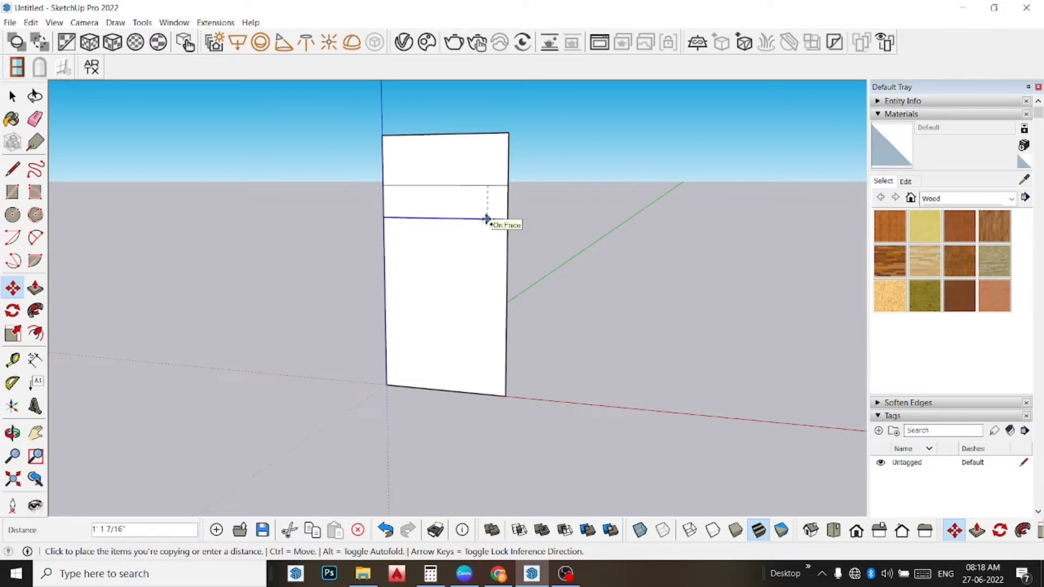
left_click(486, 219)
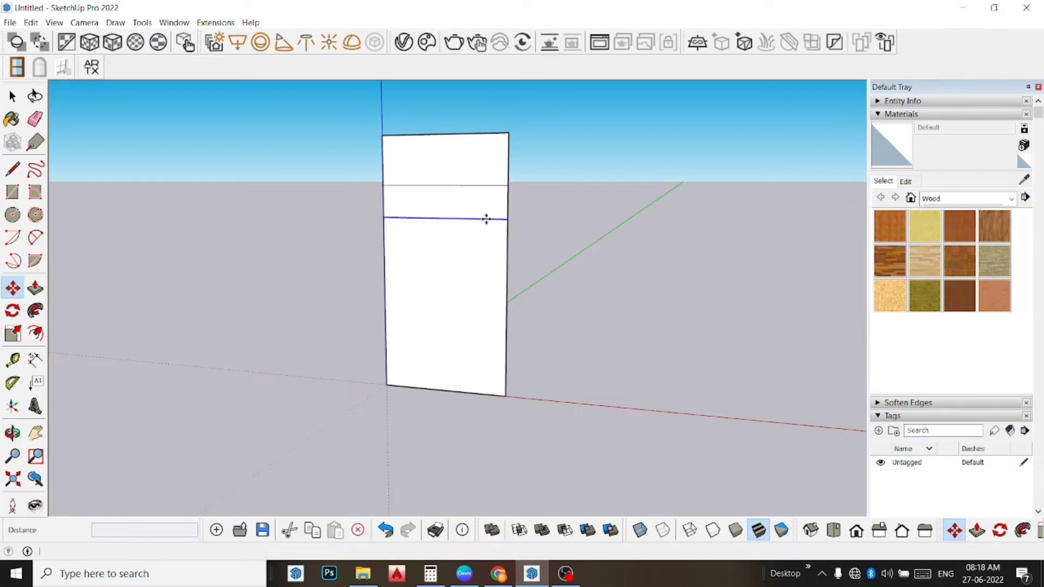
left_click(487, 219)
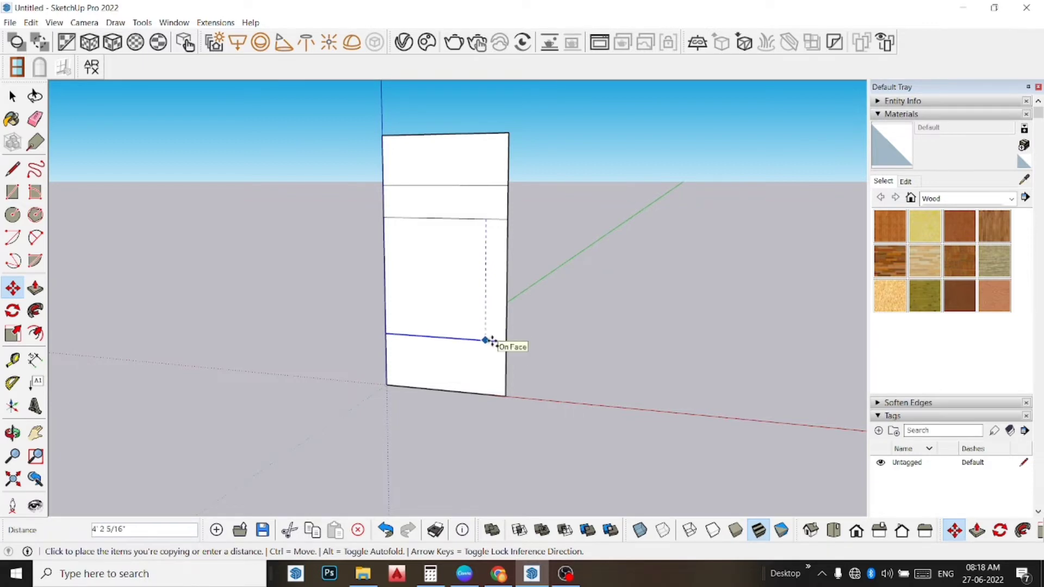
left_click(488, 341)
mouse_move(481, 340)
middle_mouse_down()
mouse_move(566, 315)
mouse_move(513, 326)
middle_mouse_up()
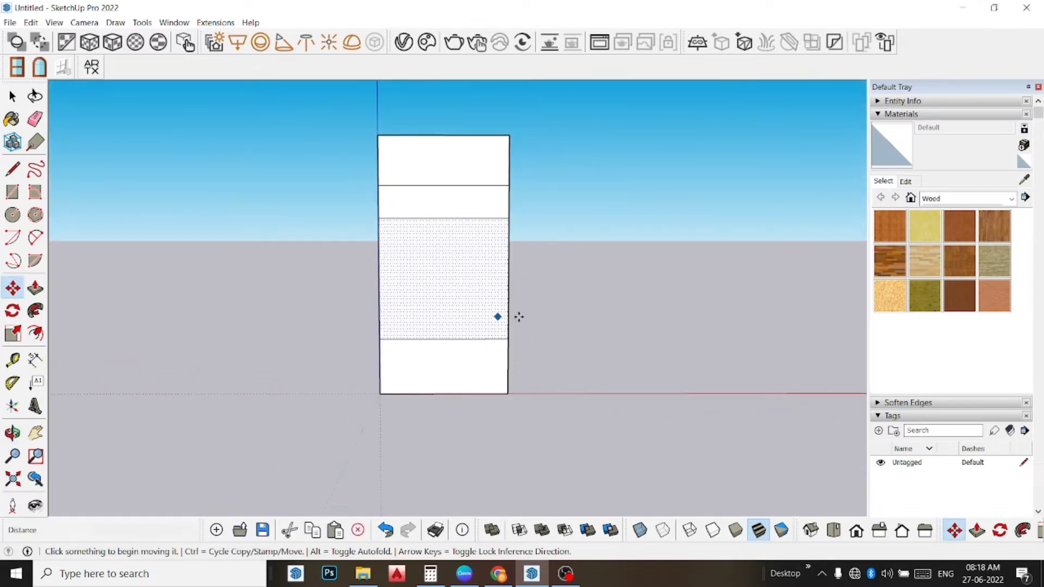
- Draw a vertical line across the bottom band and another near the left of the middle band
left_click(12, 170)
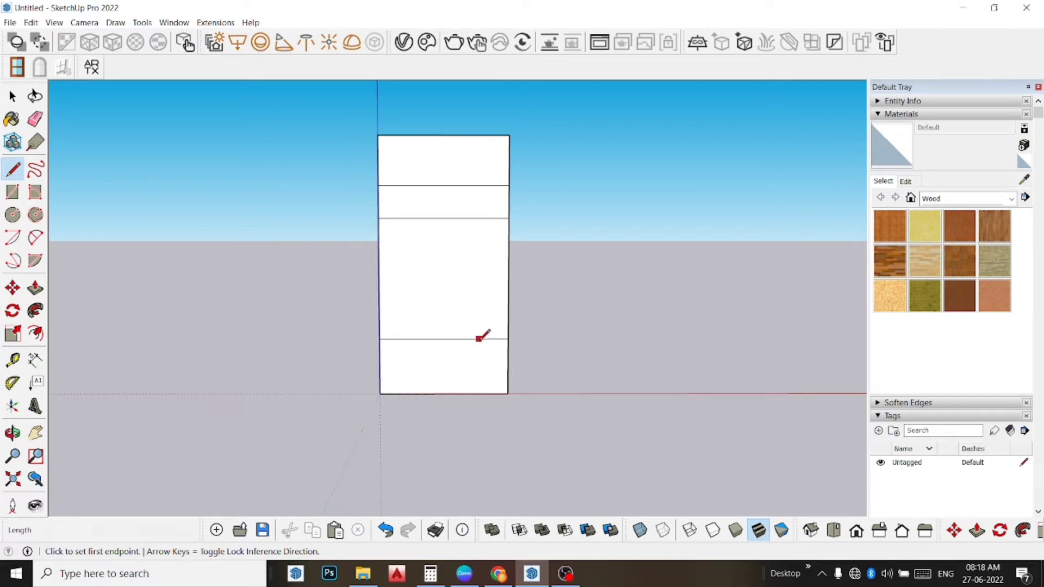
left_click(479, 339)
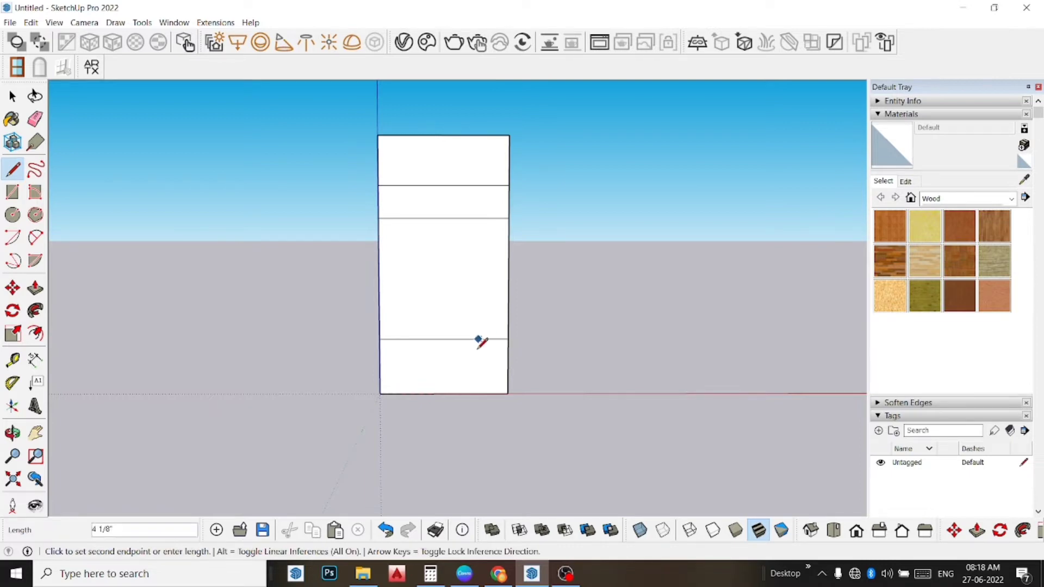
left_click(479, 393)
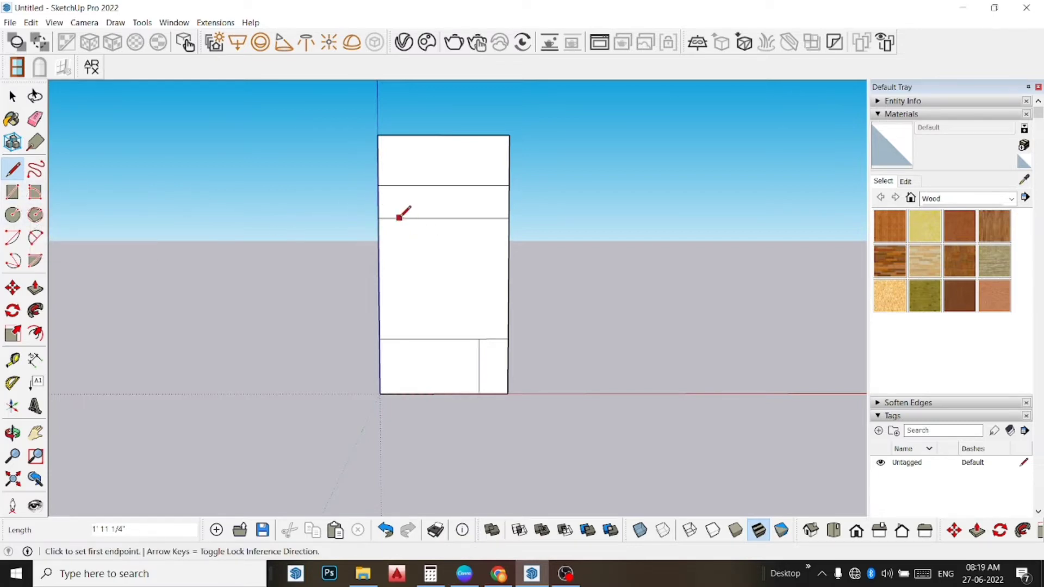
left_click(400, 218)
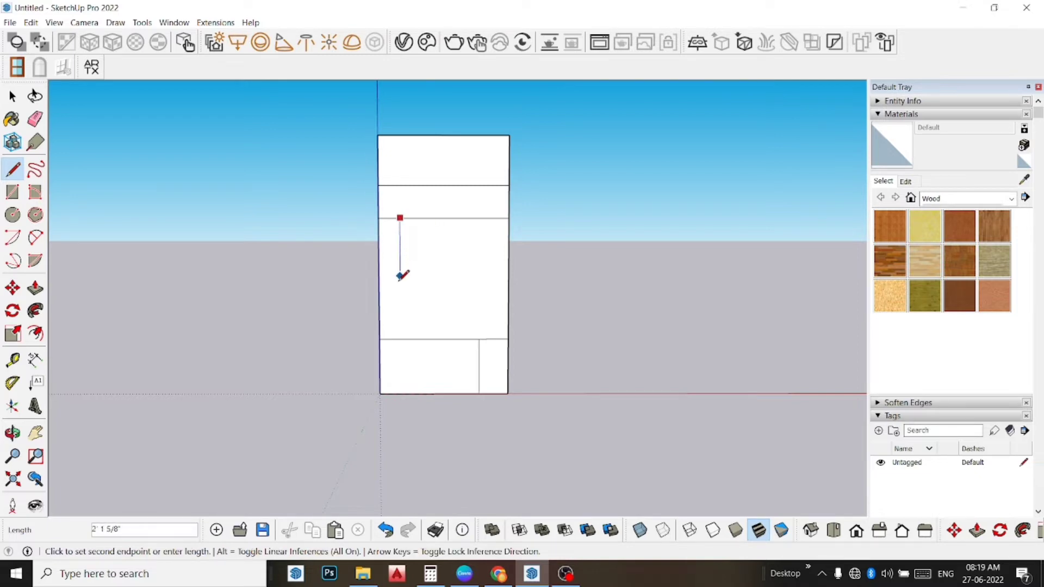
left_click(401, 338)
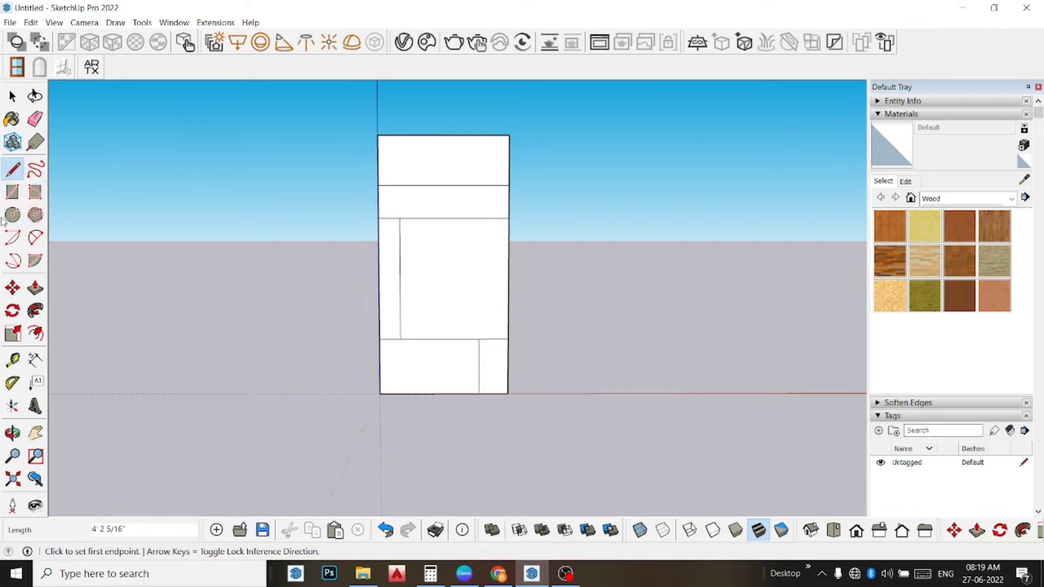
- Draw a 2 Point Arc dome curve from the left line's lower end to the bottom edge
left_click(36, 237)
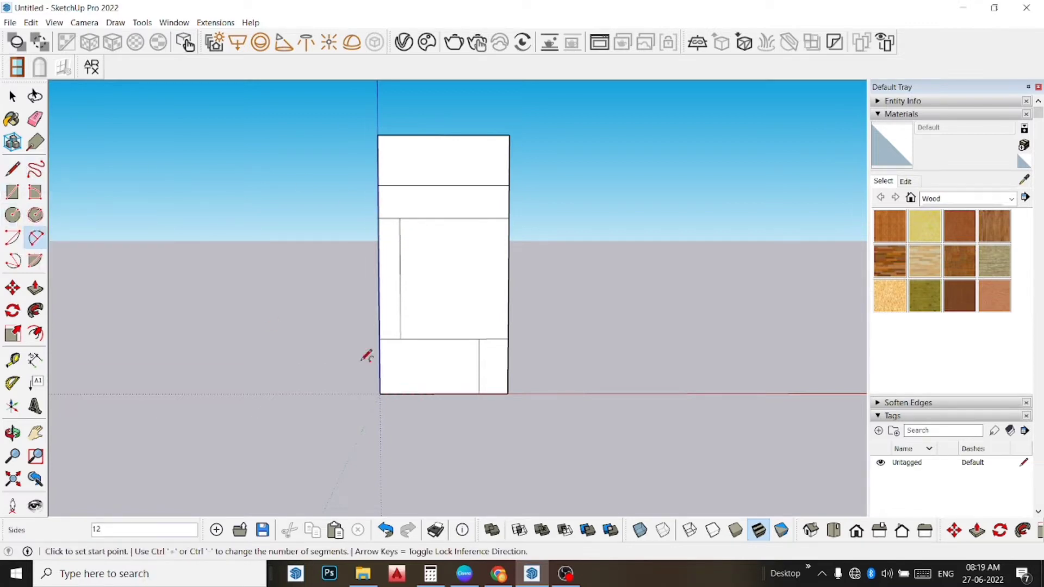
left_click(400, 339)
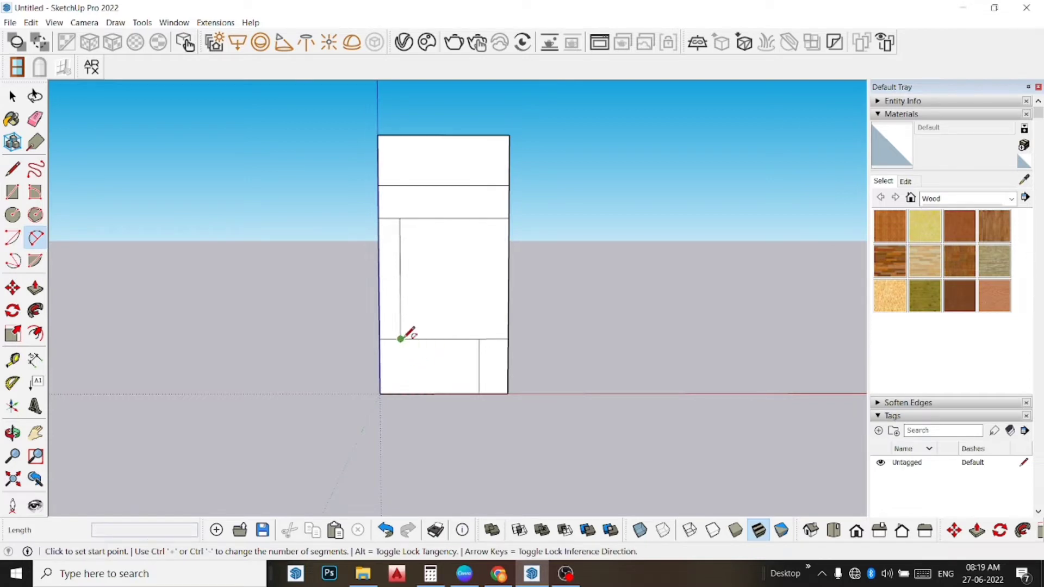
left_click(478, 393)
type("4 1/2")
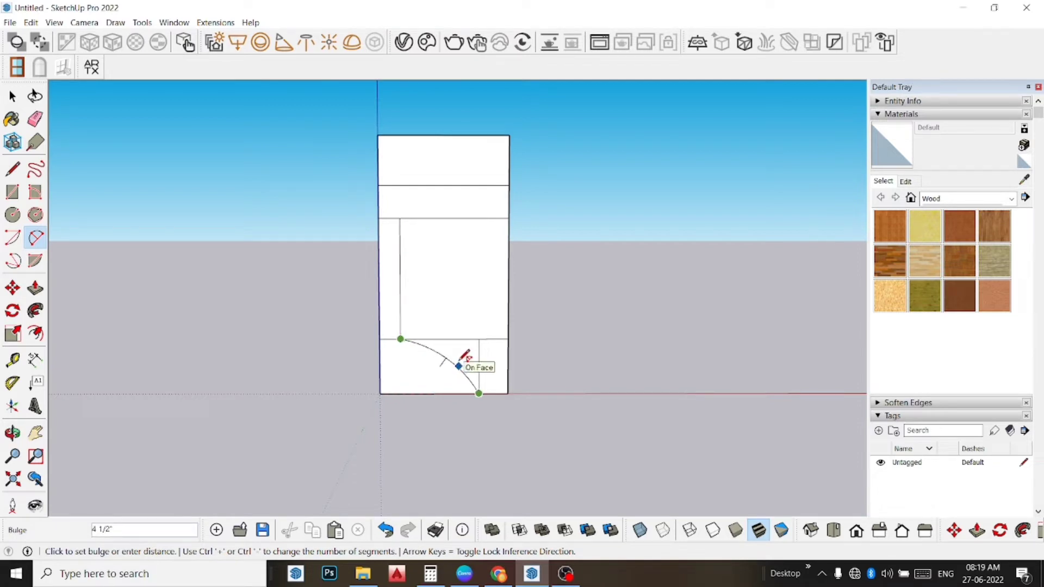
left_click(462, 359)
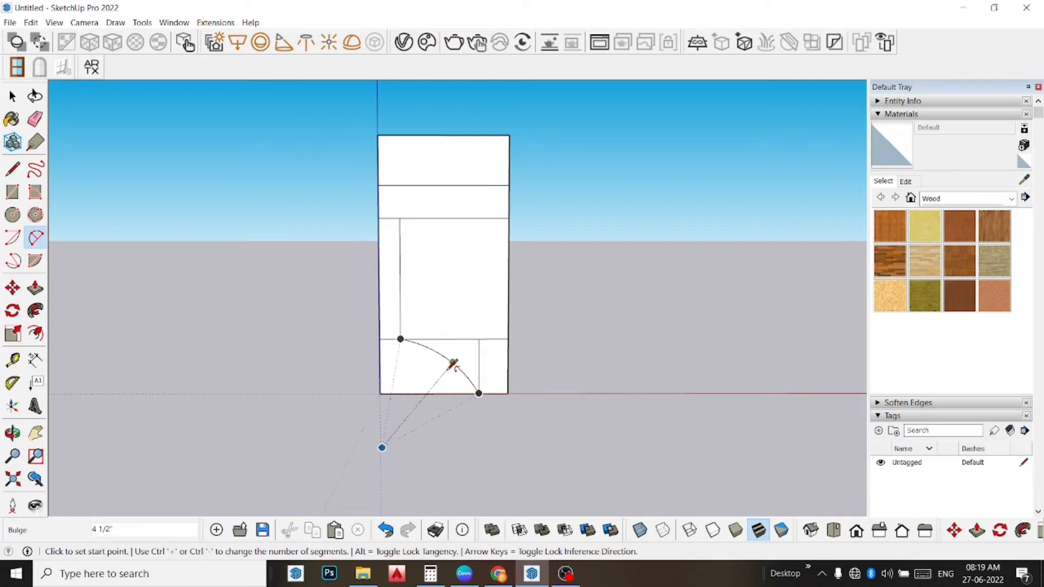
scroll(429, 392, "up", 1)
scroll(435, 387, "up", 1)
scroll(442, 378, "up", 1)
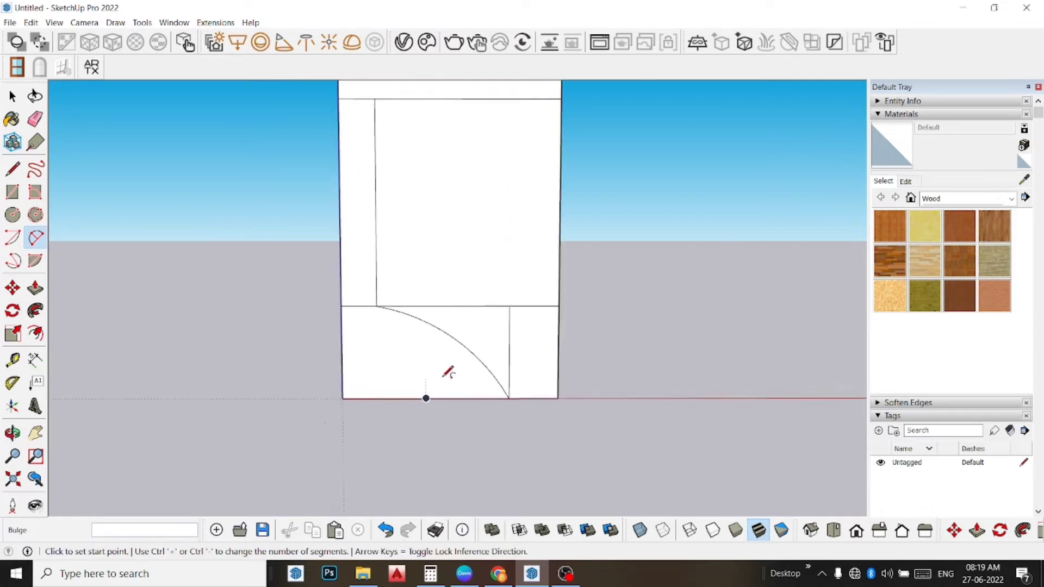
scroll(441, 333, "up", 1)
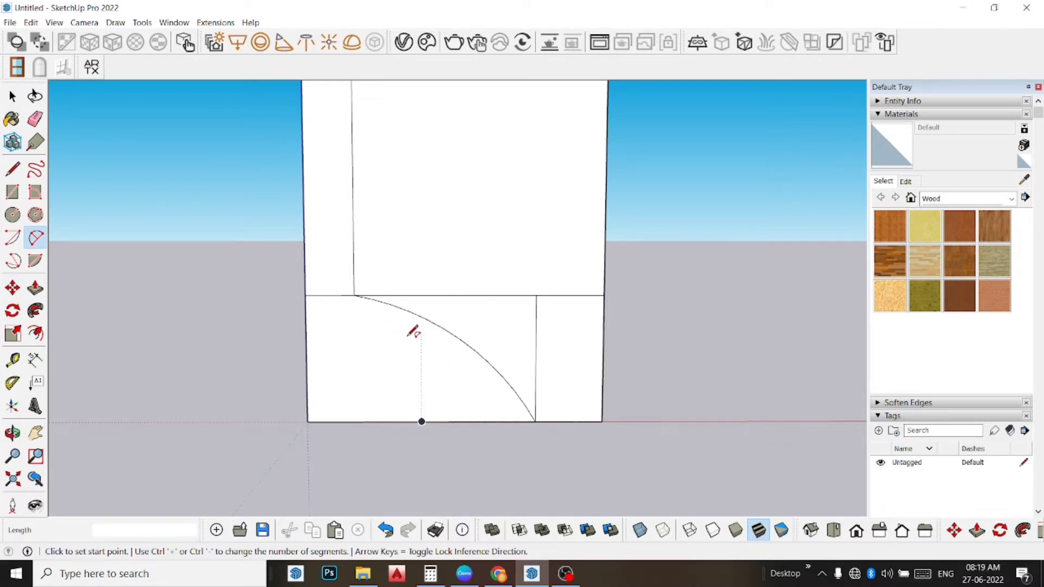
- Start a second arc at the curve's upper end, cancel it, and zoom in
left_click(401, 308)
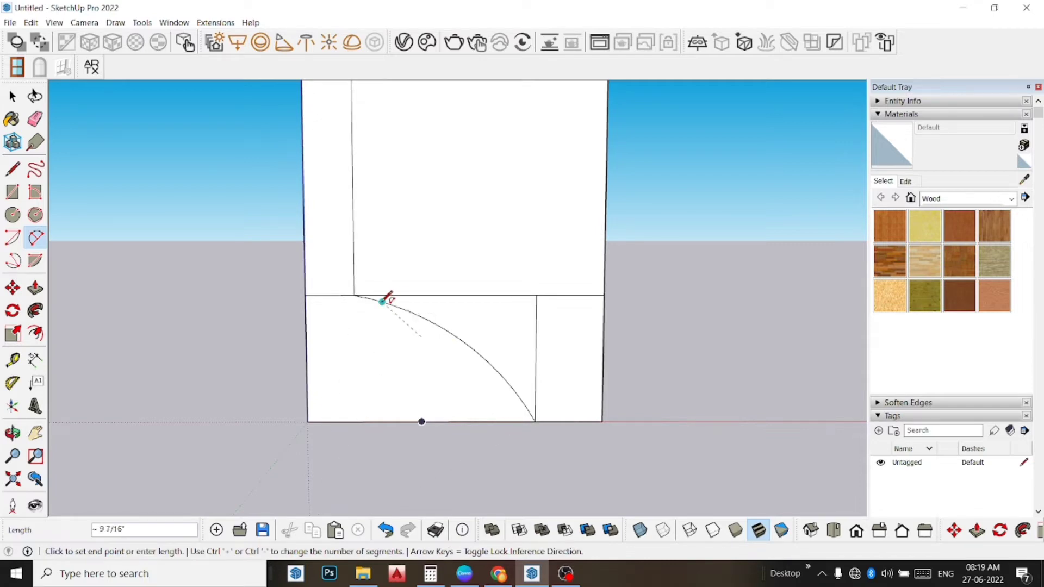
key("Escape")
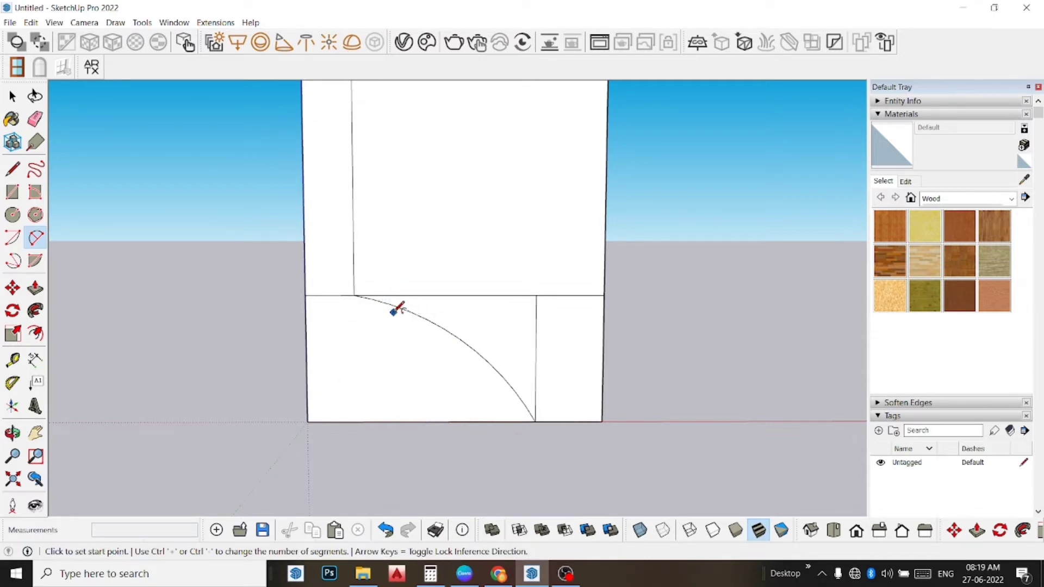
scroll(348, 310, "up", 2)
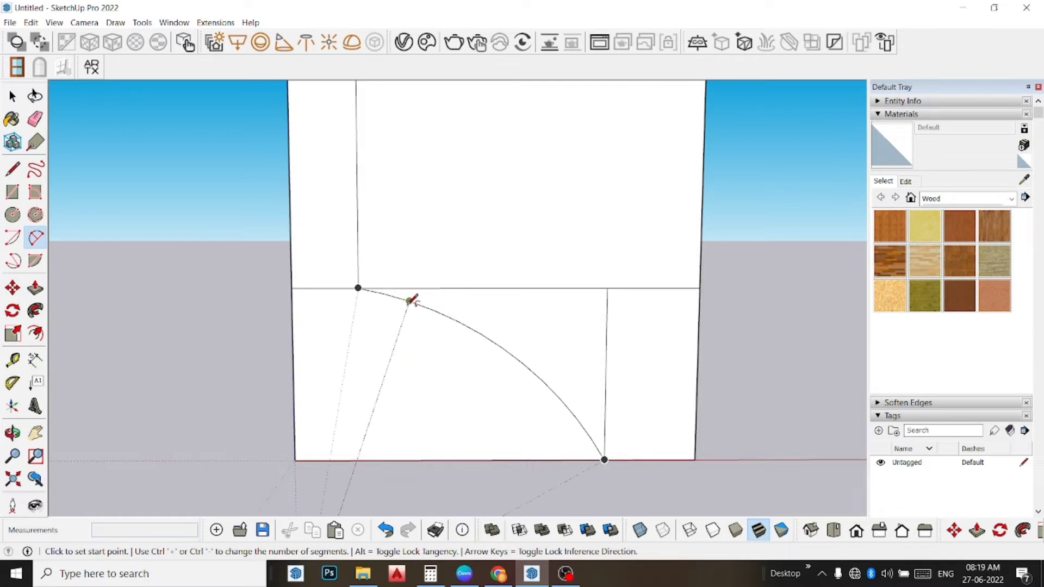
scroll(411, 303, "up", 2)
scroll(407, 326, "up", 1)
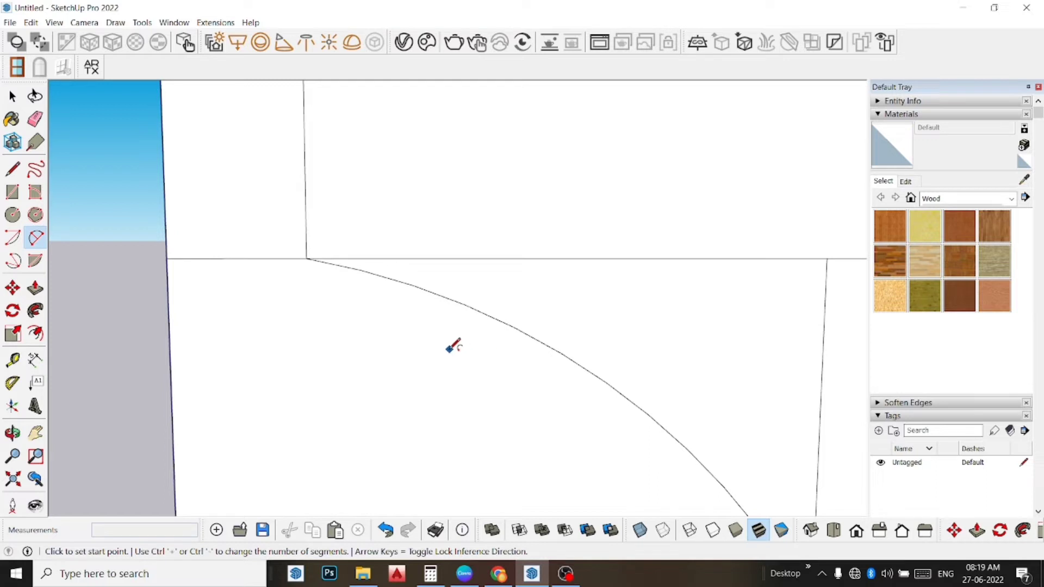
- Draw a small arc at the notch and a second arc tangent to the dome curve
left_click(457, 344)
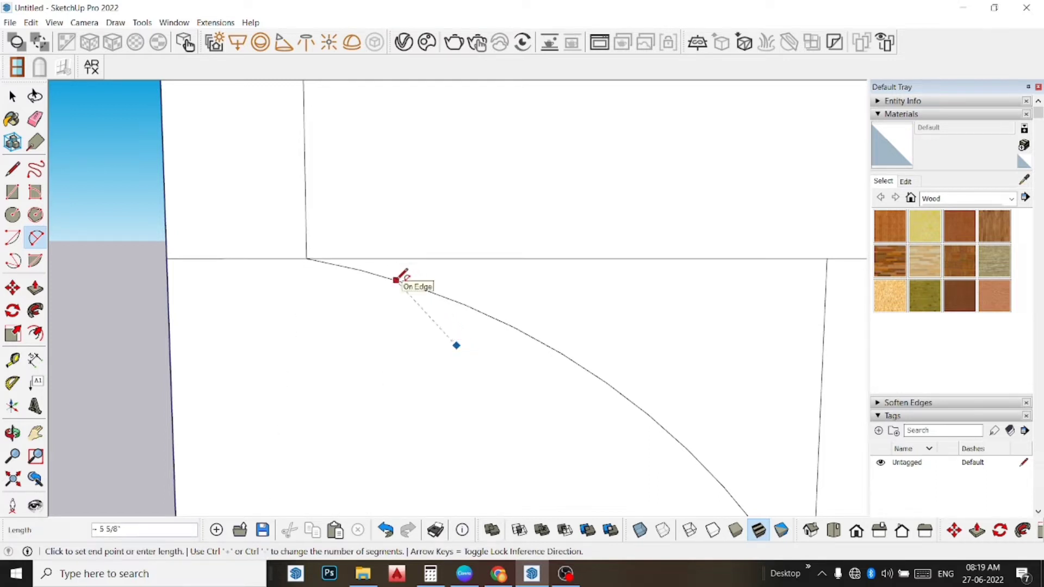
left_click(415, 285)
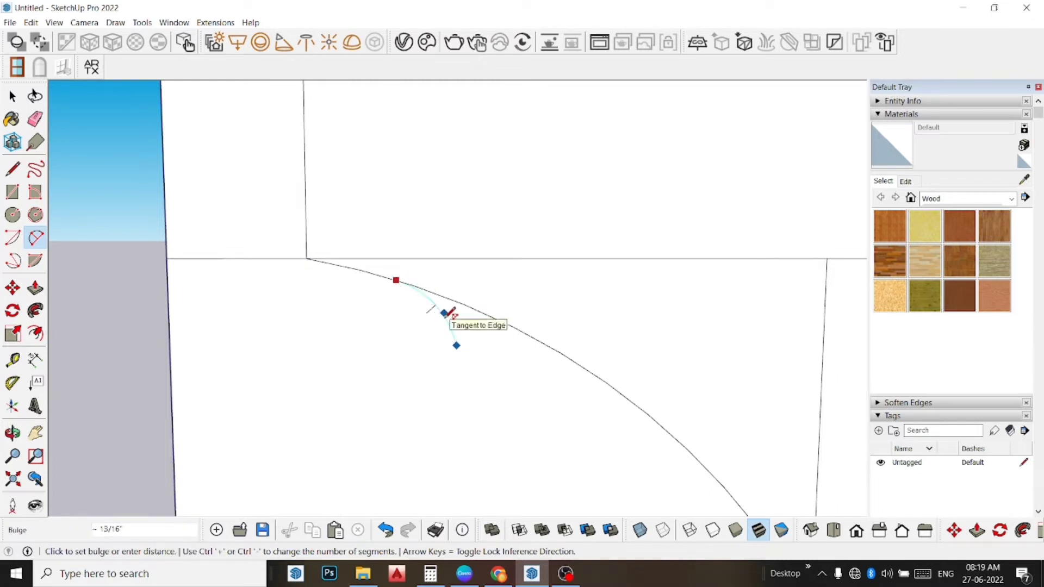
left_click(445, 313)
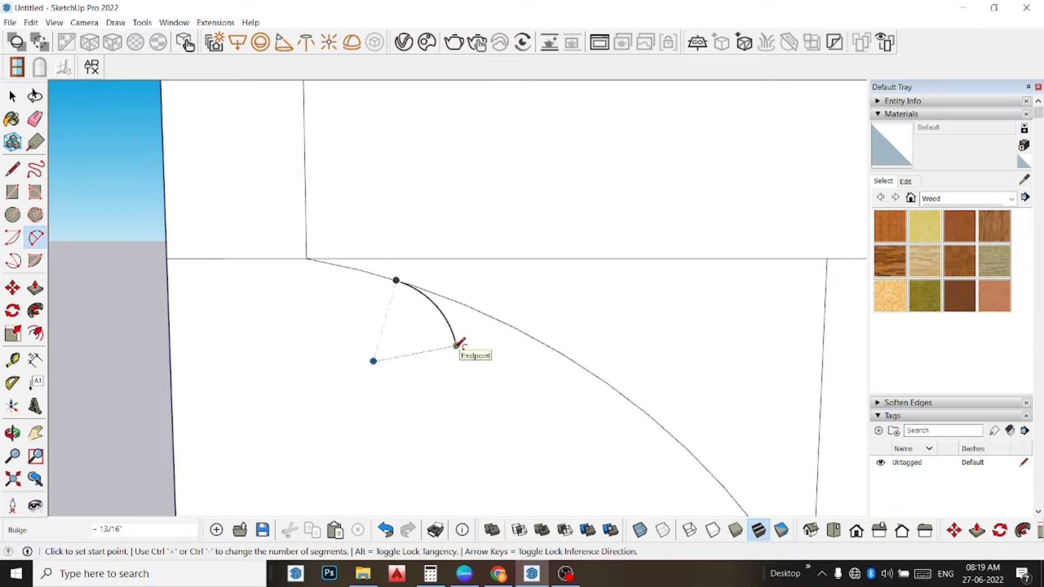
left_click(457, 344)
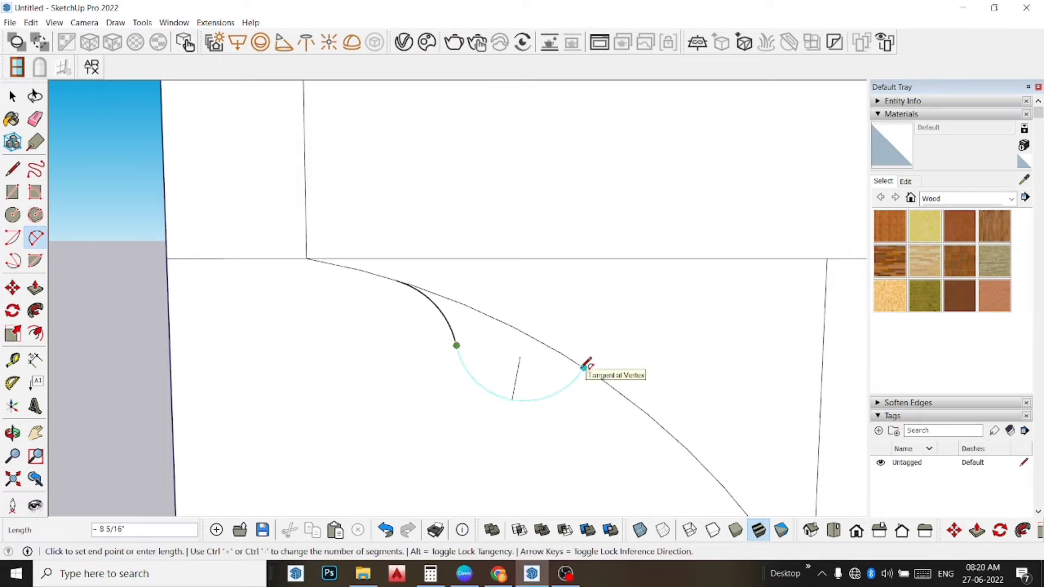
left_click(584, 367)
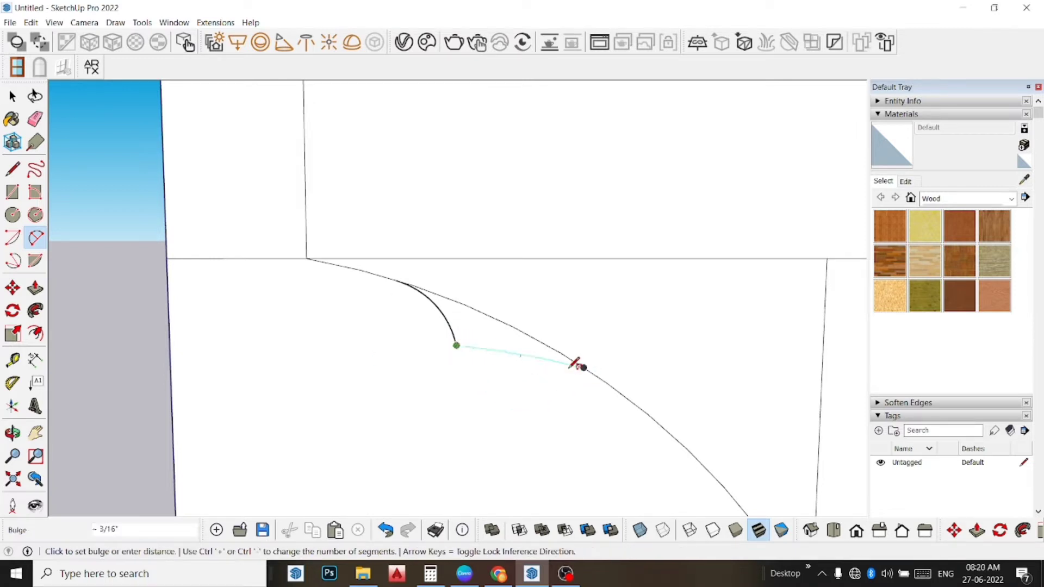
left_click(532, 341)
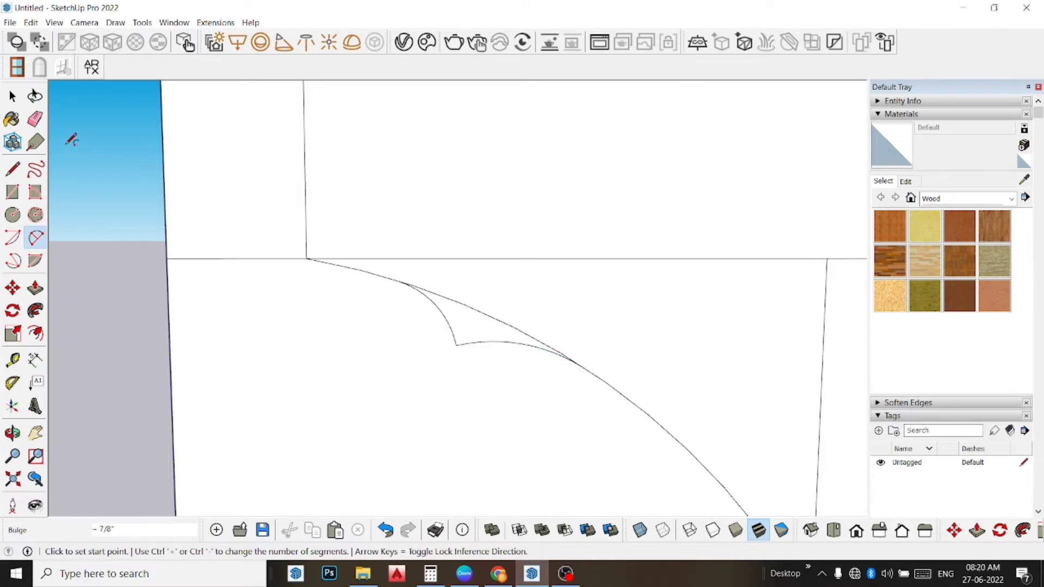
- Erase the leftover horizontal, chord and vertical construction edges around the arcs
left_click(35, 119)
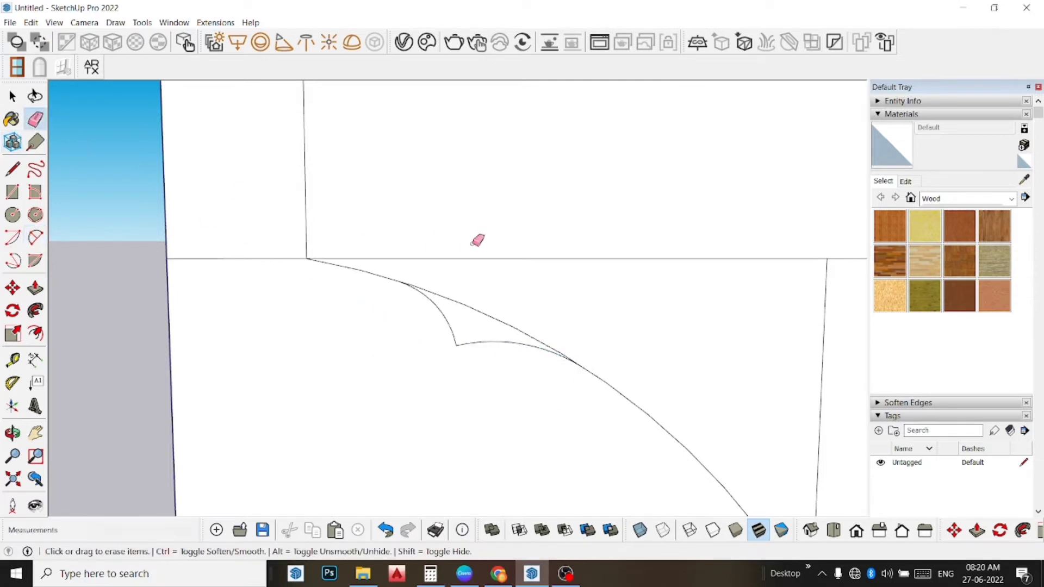
left_click(473, 258)
scroll(481, 276, "down", 2)
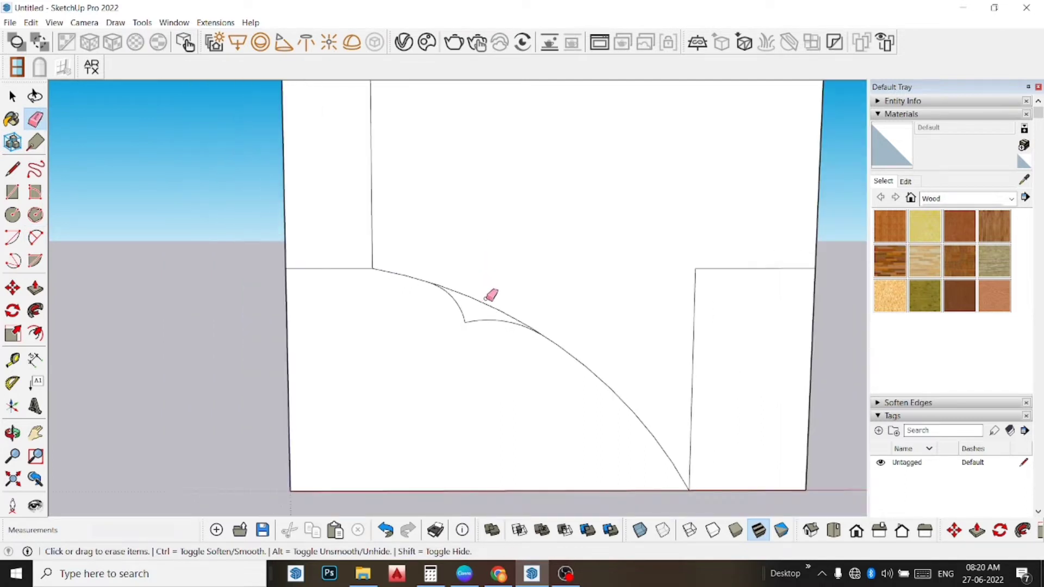
left_click(487, 308)
left_click(695, 304)
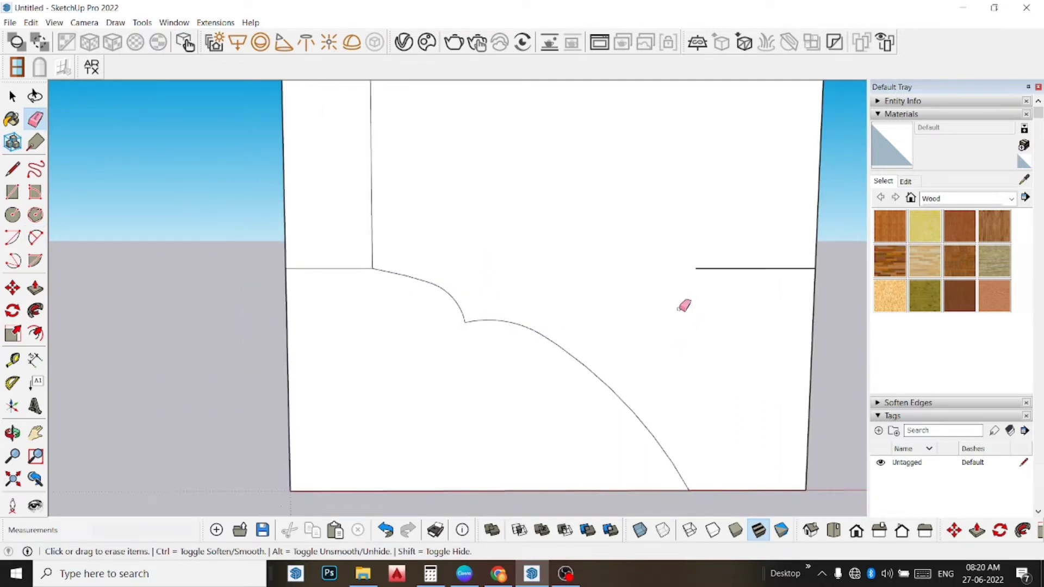
left_click(711, 268)
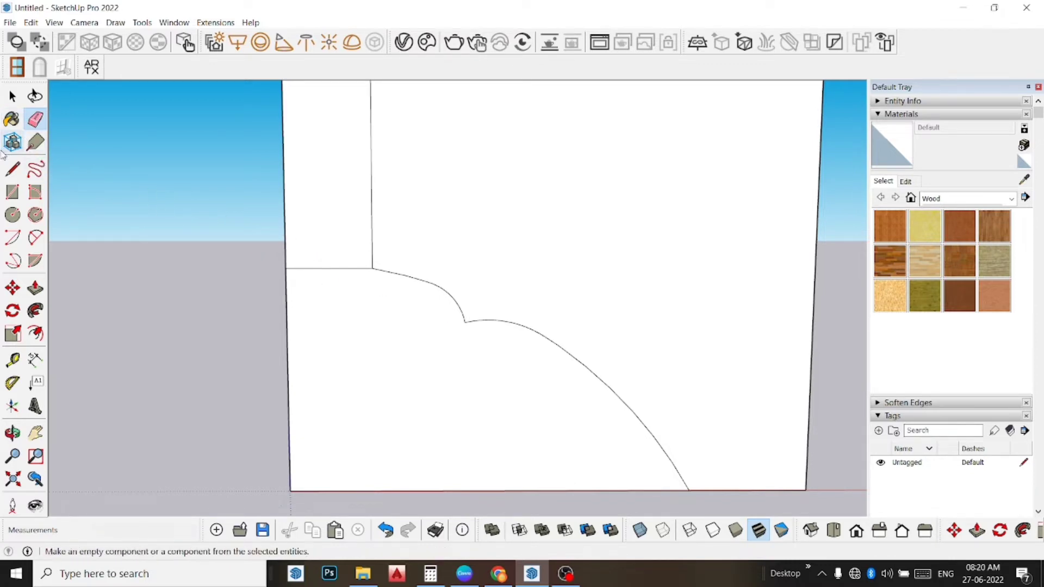
- Redraw the lower curve as a tangent arc and erase its overlapping segments
left_click(36, 237)
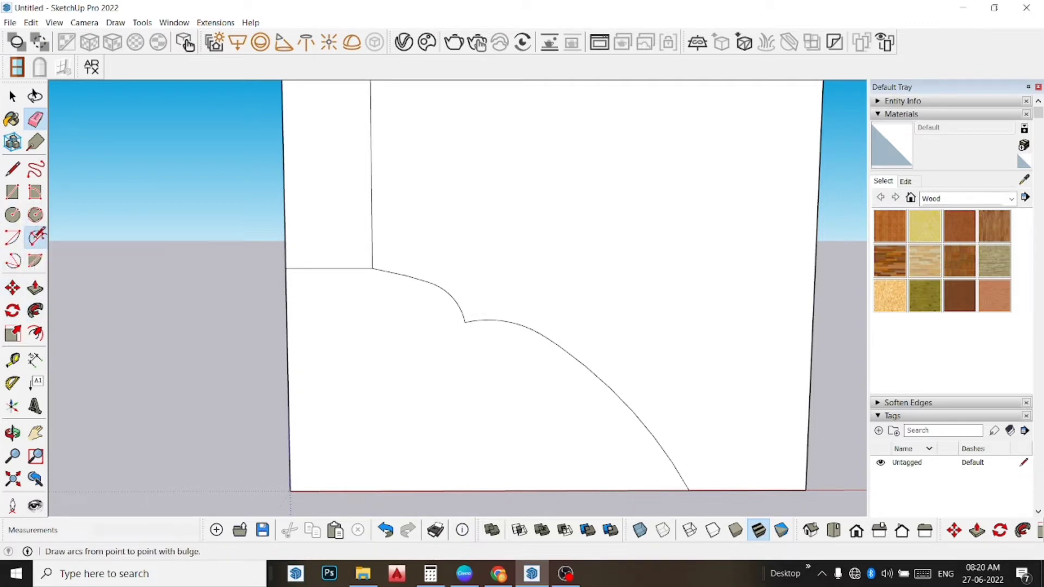
left_click(465, 322)
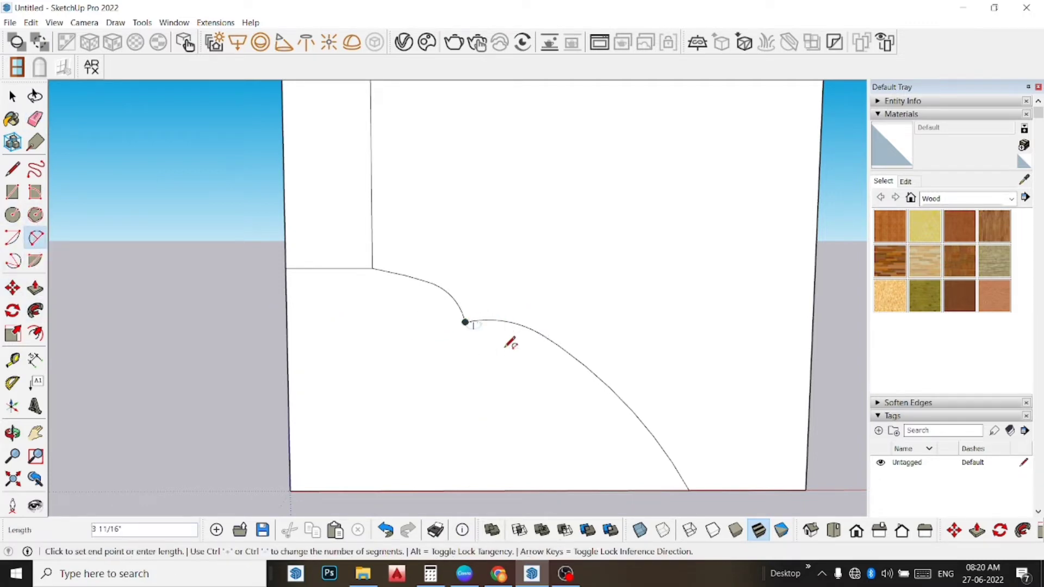
left_click(571, 355)
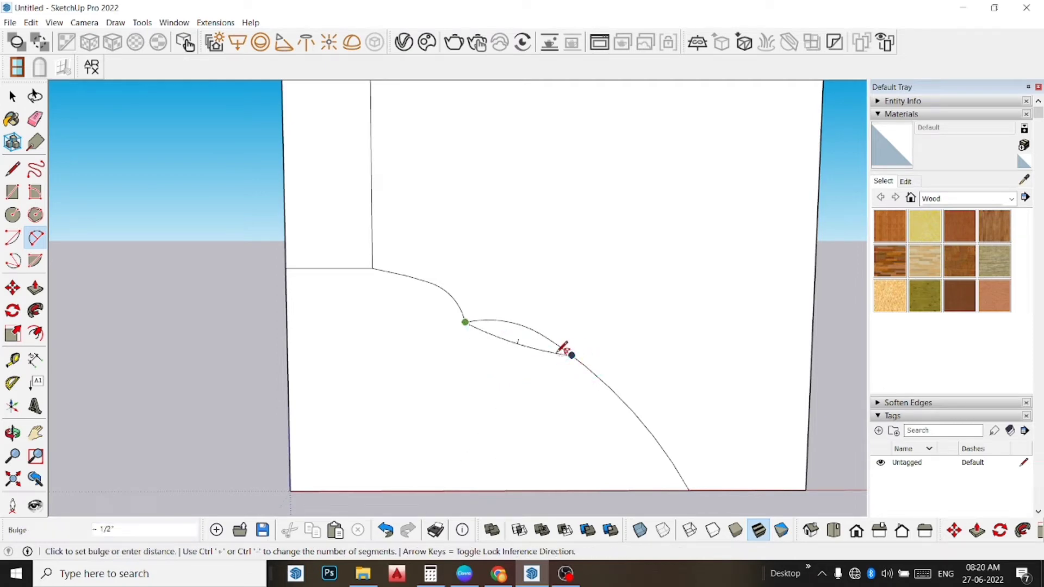
left_click(530, 325)
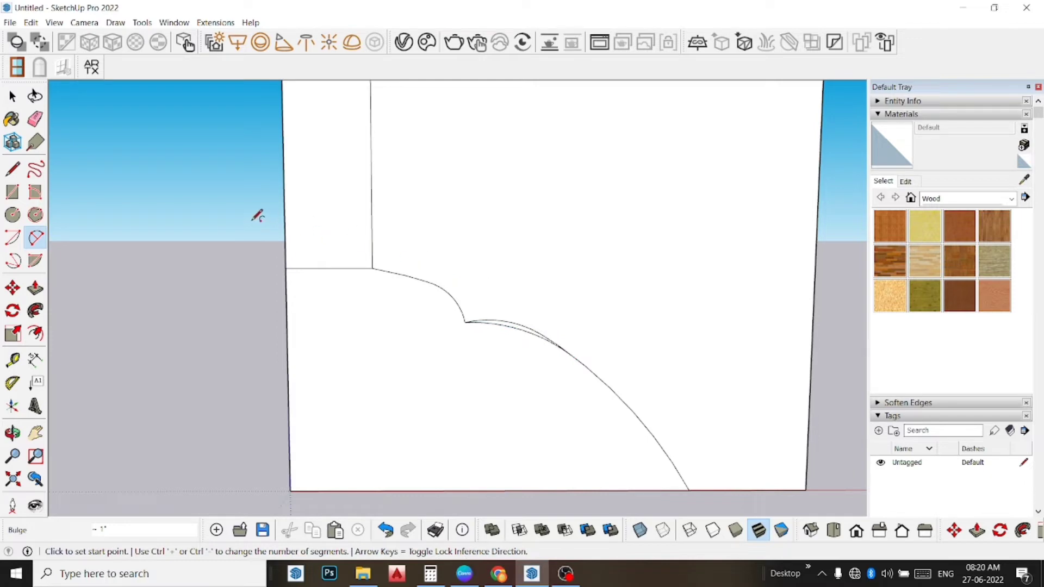
left_click(35, 119)
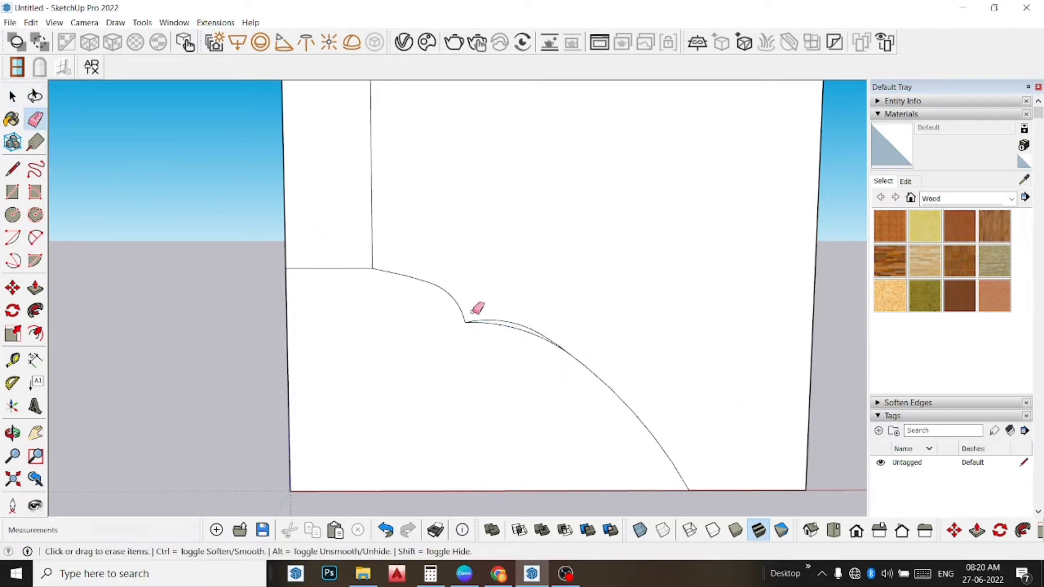
left_click(517, 325)
scroll(564, 344, "up", 2)
scroll(565, 341, "up", 2)
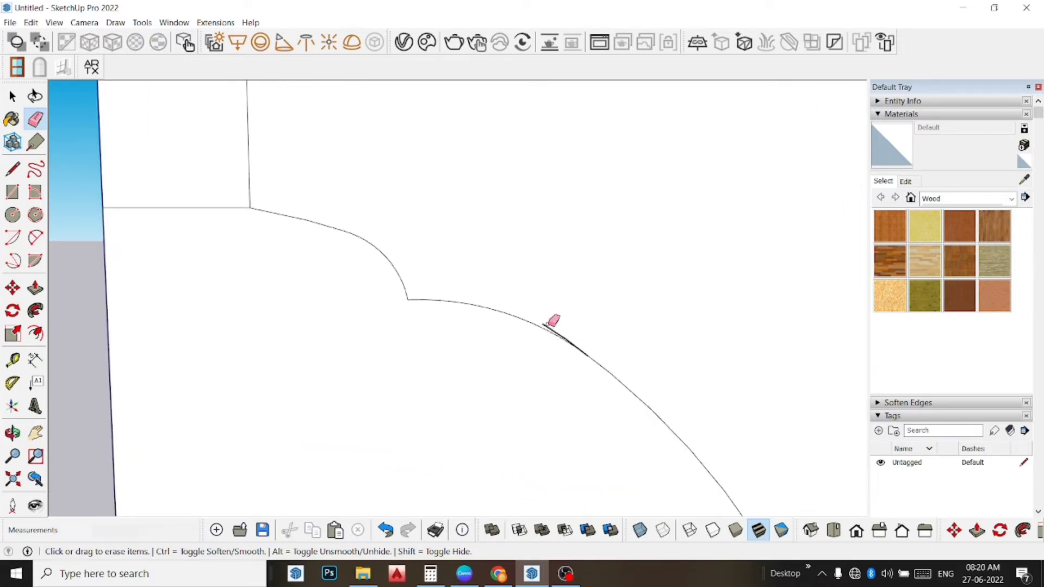
left_click(545, 328)
scroll(562, 328, "down", 1)
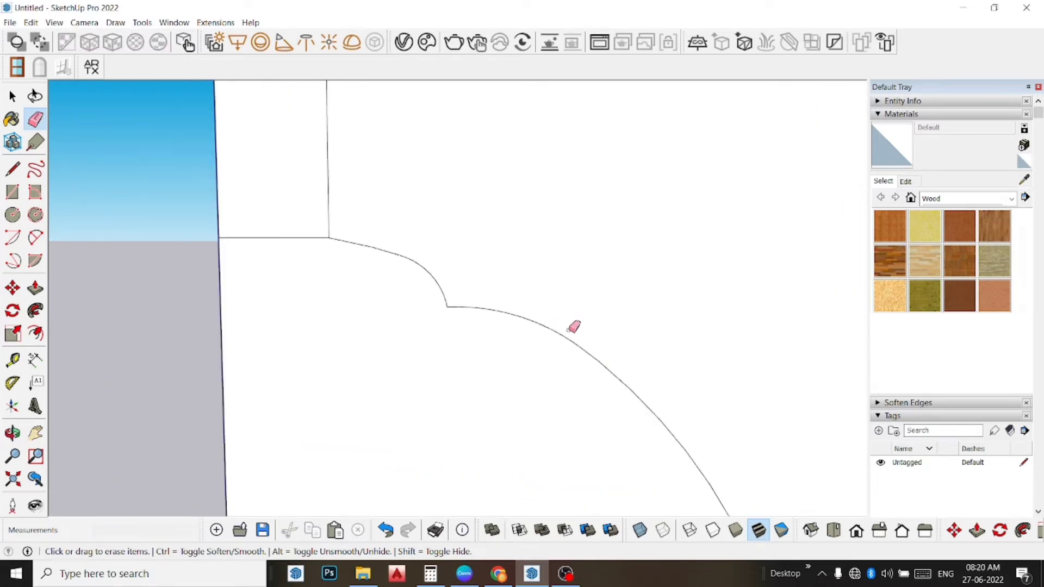
scroll(571, 328, "down", 1)
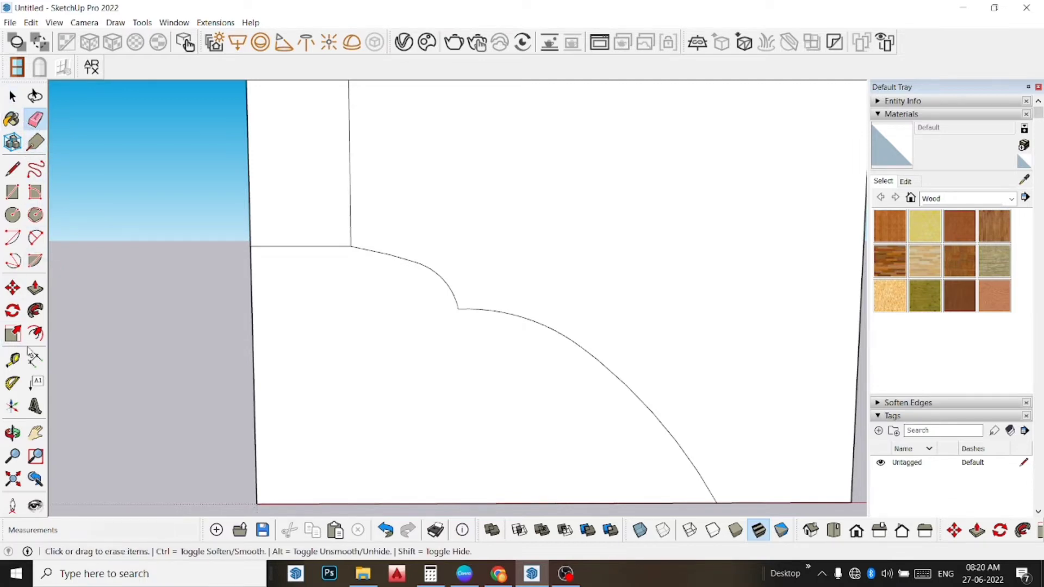
- Redraw the upper curve with an arc to the notch corner and erase its duplicate segments
left_click(35, 237)
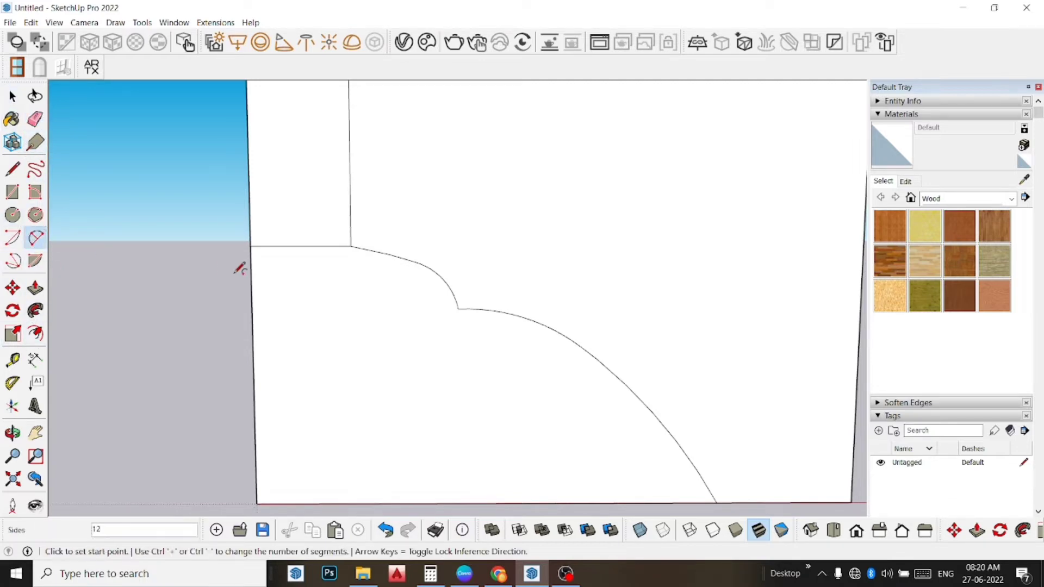
scroll(449, 291, "up", 2)
scroll(413, 272, "up", 1)
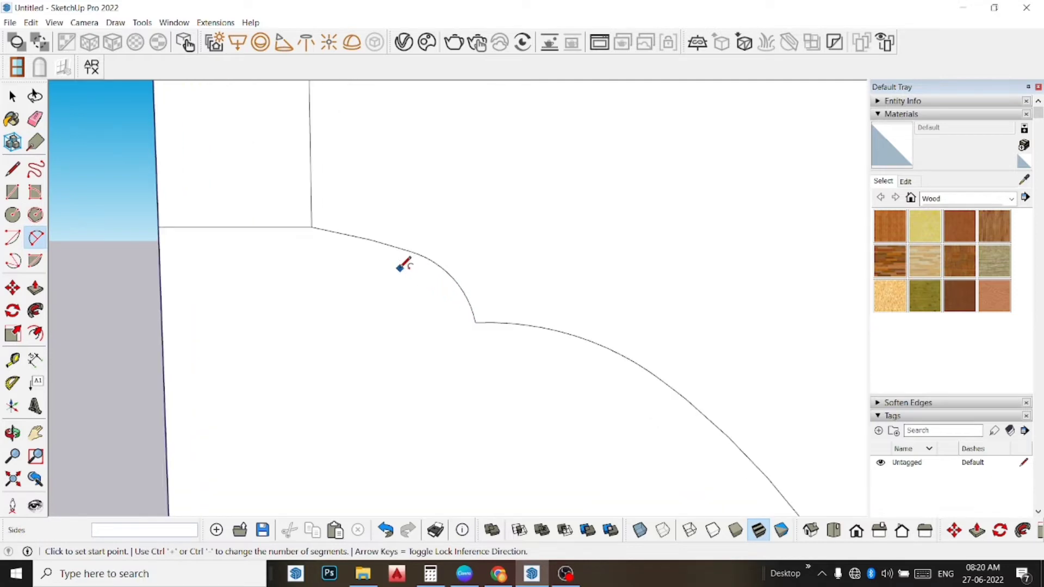
left_click(362, 237)
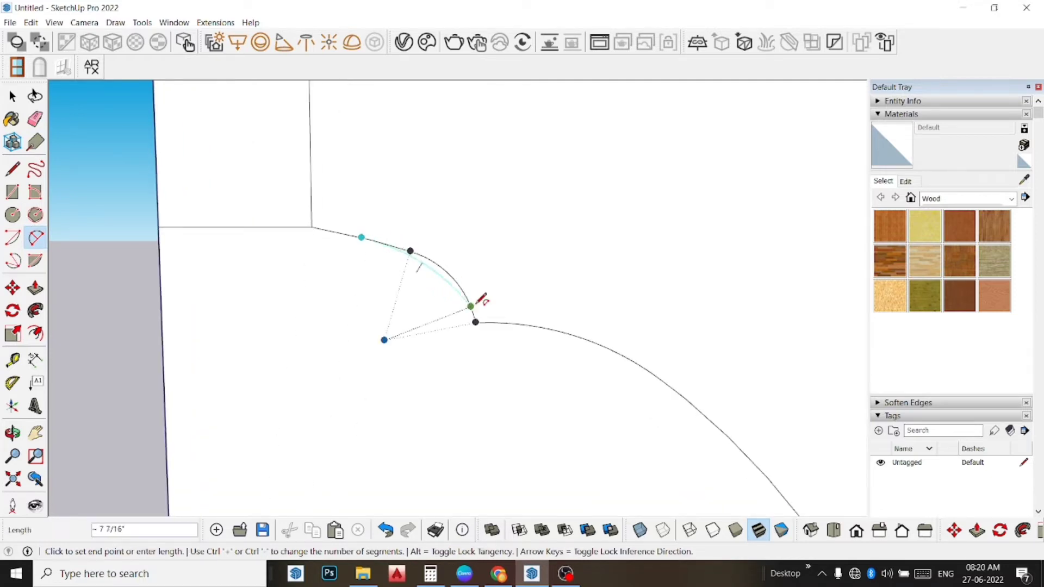
left_click(471, 306)
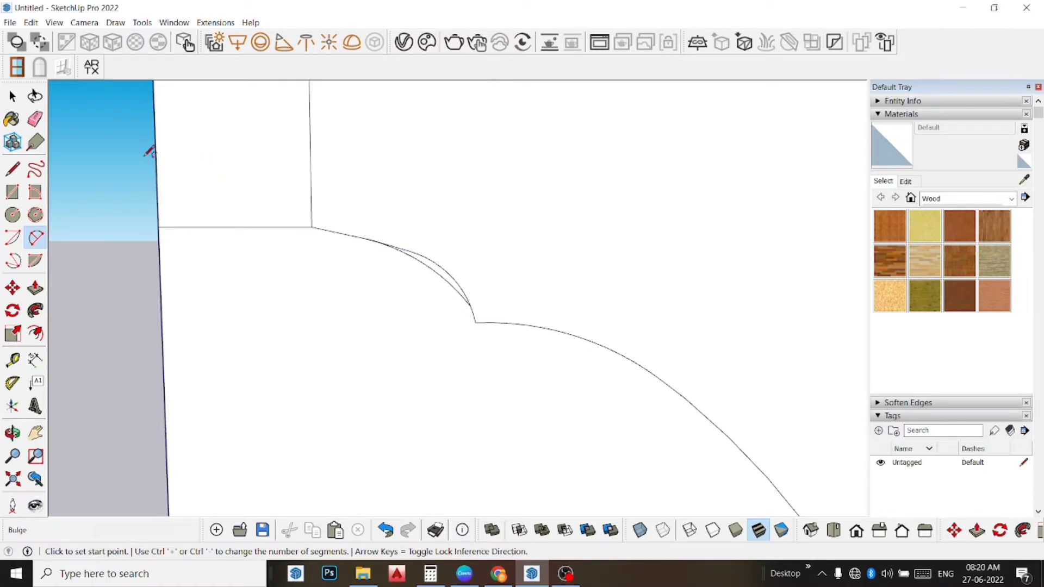
left_click(36, 119)
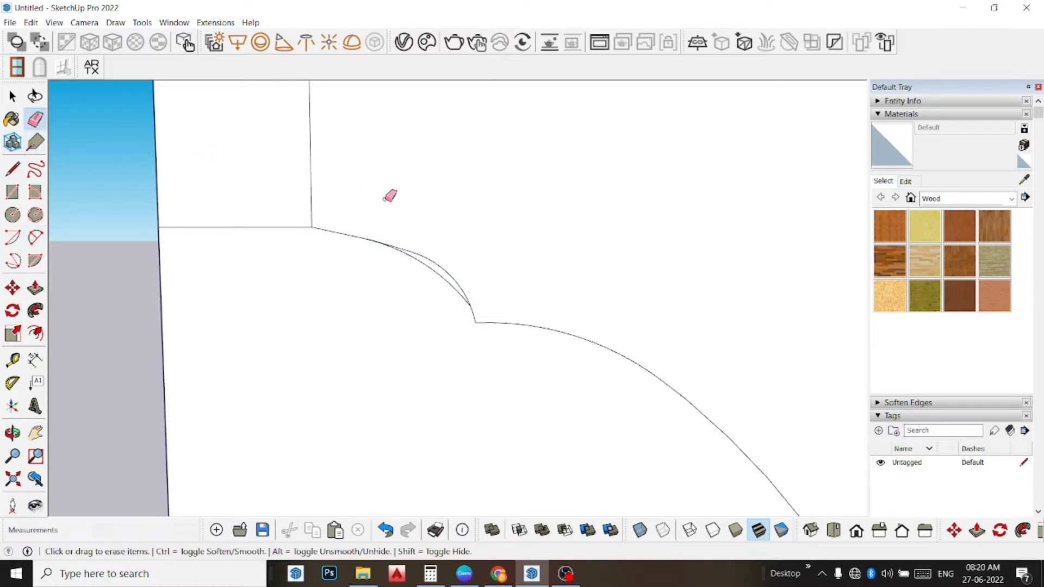
left_click(435, 256)
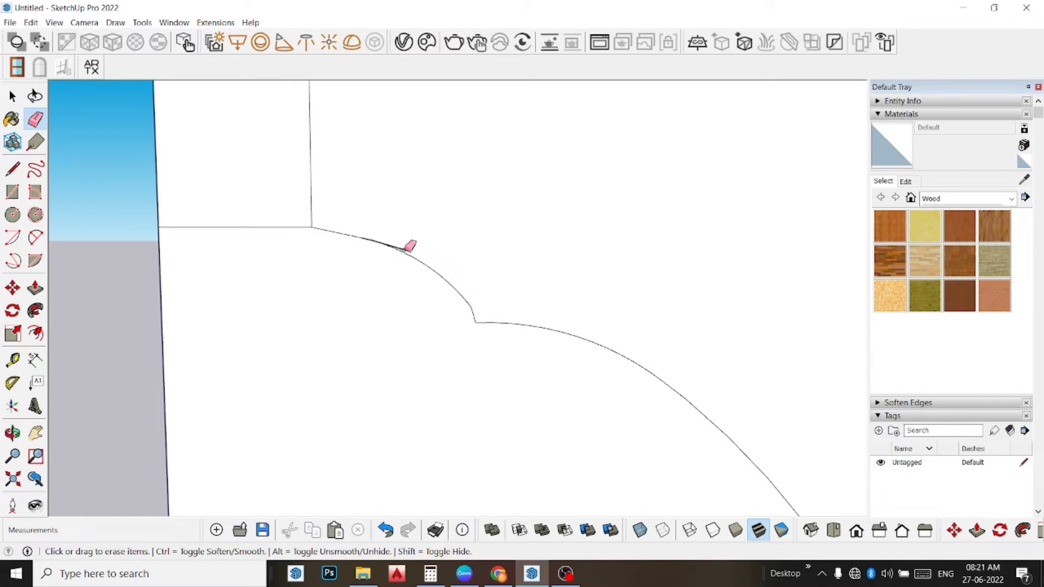
left_click(404, 249)
- Draw an arc from the notch corner up along the upper curve to round the corner
left_click(35, 237)
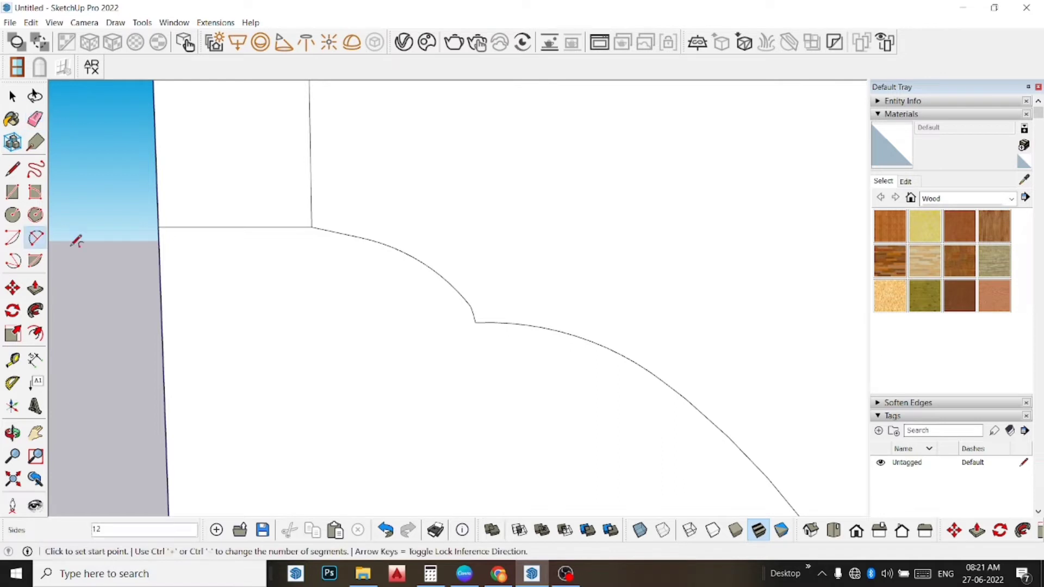
scroll(459, 303, "up", 2)
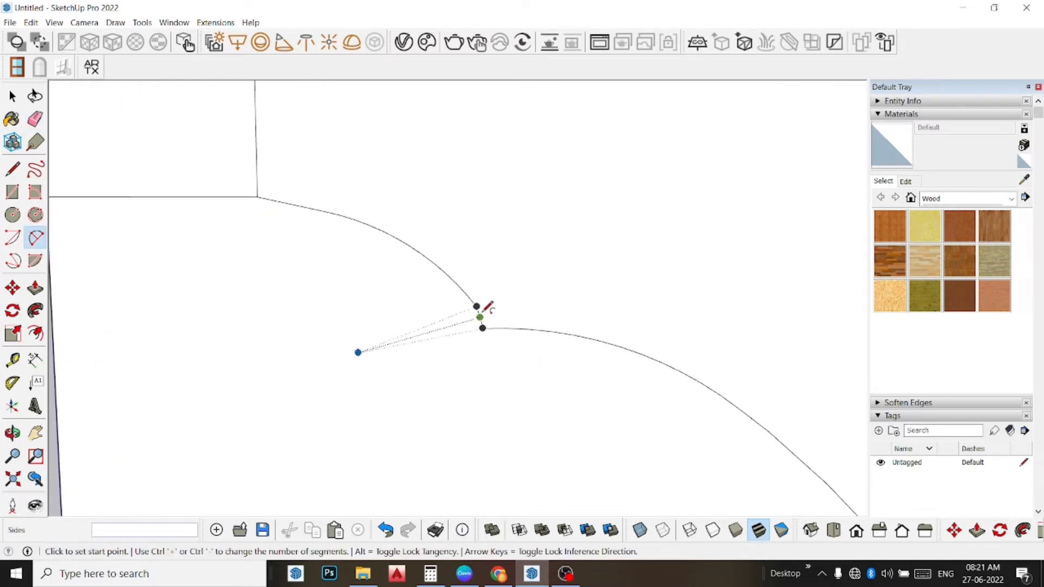
scroll(487, 307, "up", 1)
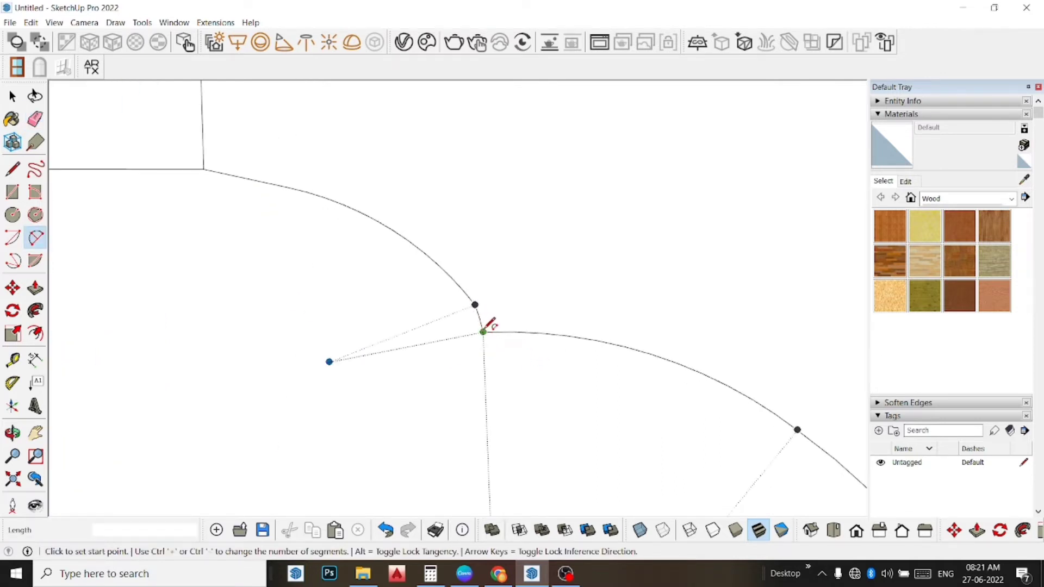
left_click(483, 331)
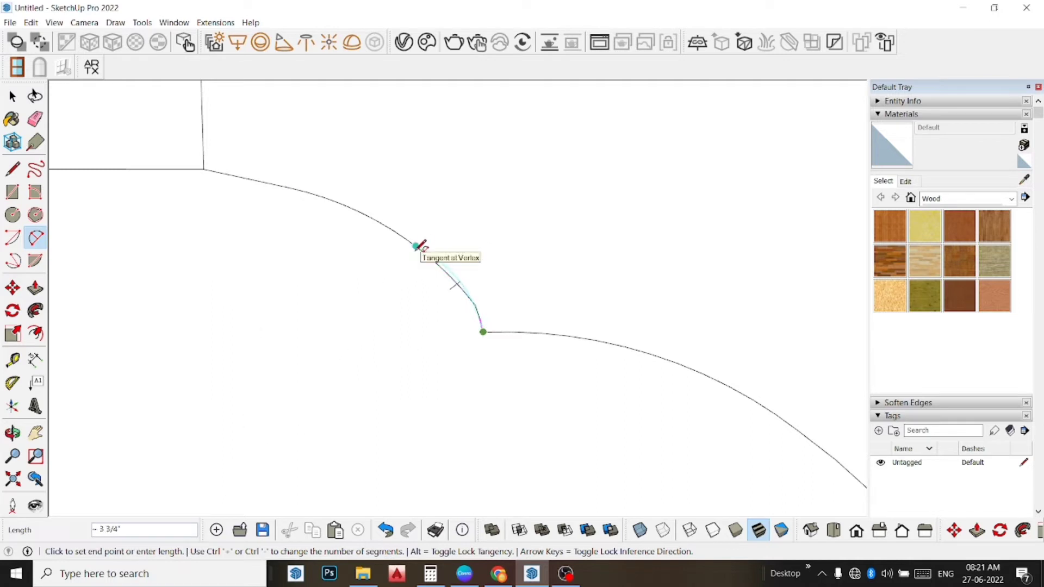
left_click(417, 246)
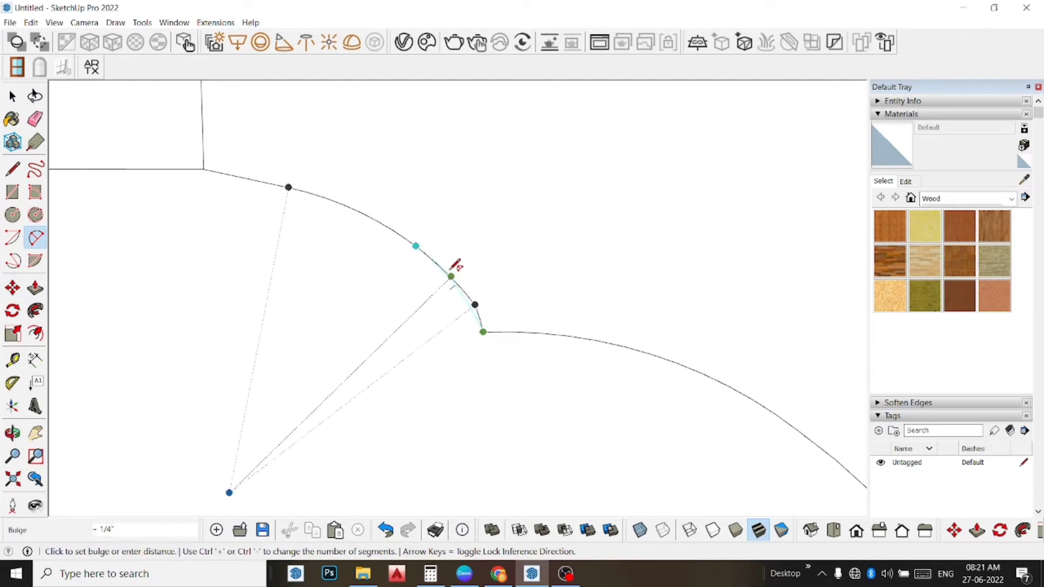
left_click(452, 269)
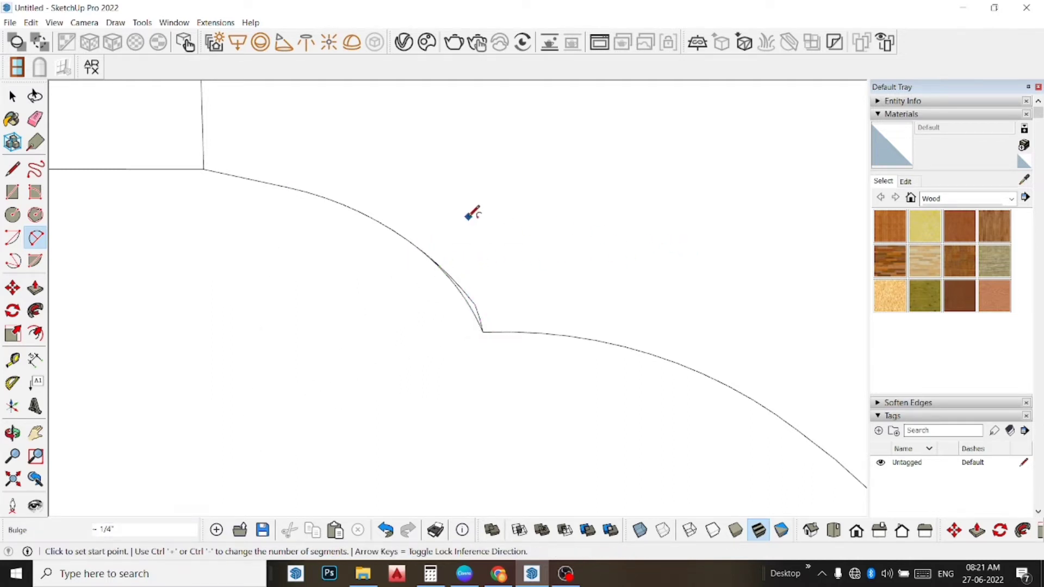
- Erase the overlapping arc segment, redoing it after an undo, then zoom out
left_click(46, 122)
left_click_drag(473, 295, 470, 302)
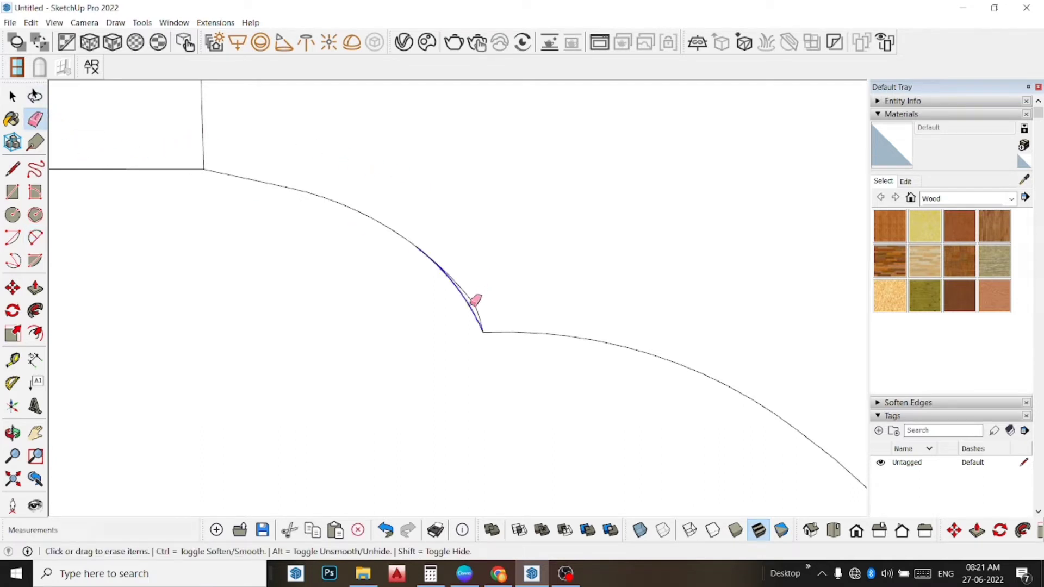
key("ctrl")
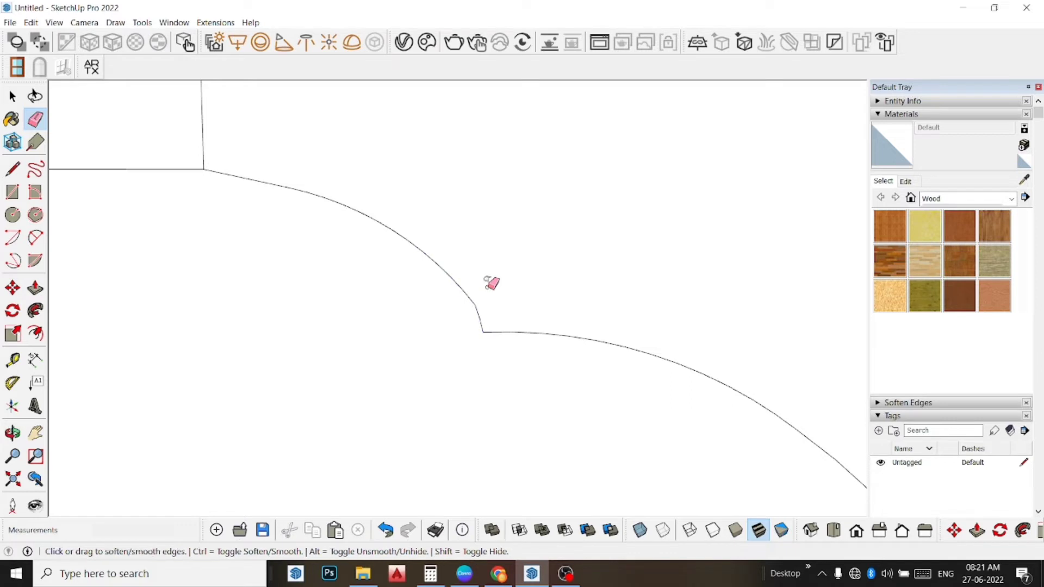
key("ctrl+z")
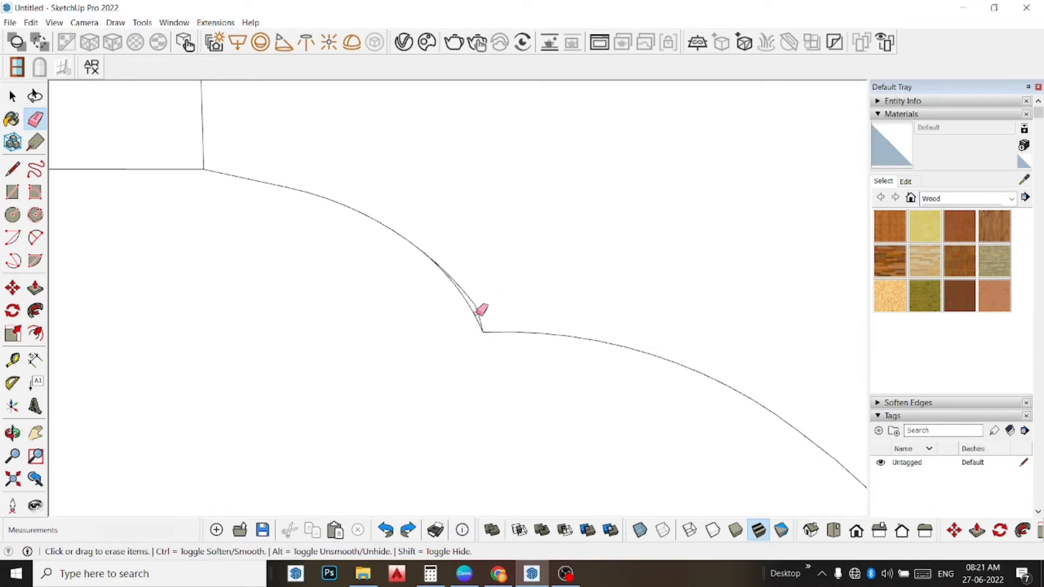
left_click_drag(479, 305, 474, 298)
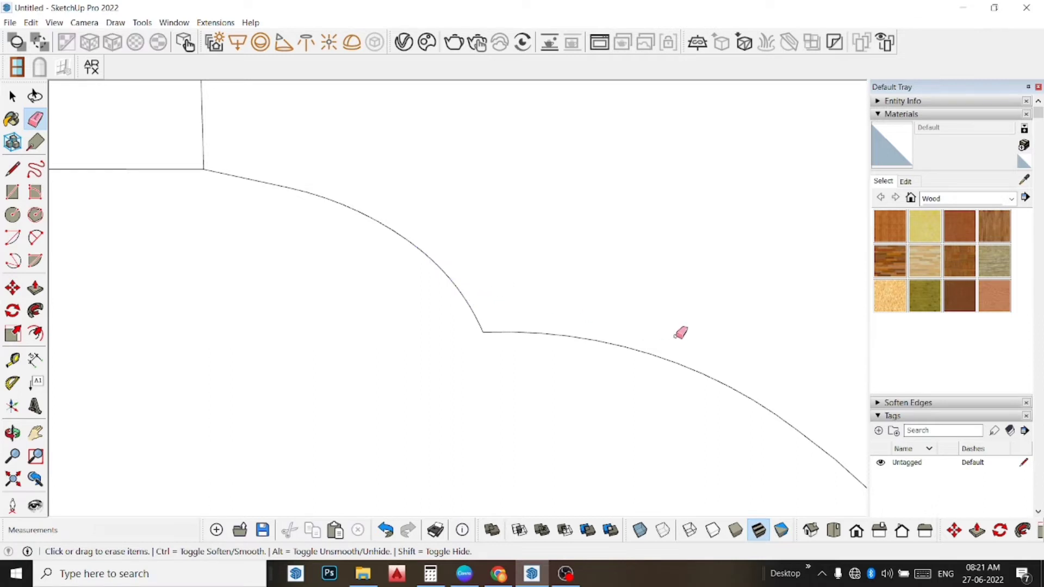
scroll(679, 333, "down", 1)
scroll(680, 330, "down", 1)
scroll(645, 315, "down", 1)
scroll(644, 316, "down", 1)
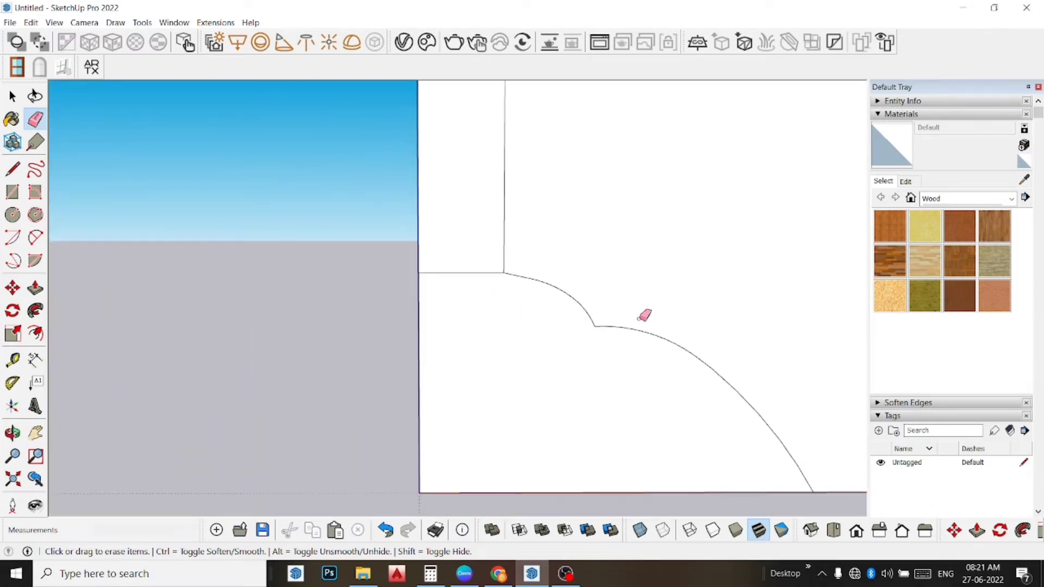
scroll(644, 315, "down", 1)
scroll(645, 315, "down", 2)
scroll(645, 316, "down", 1)
scroll(645, 315, "down", 1)
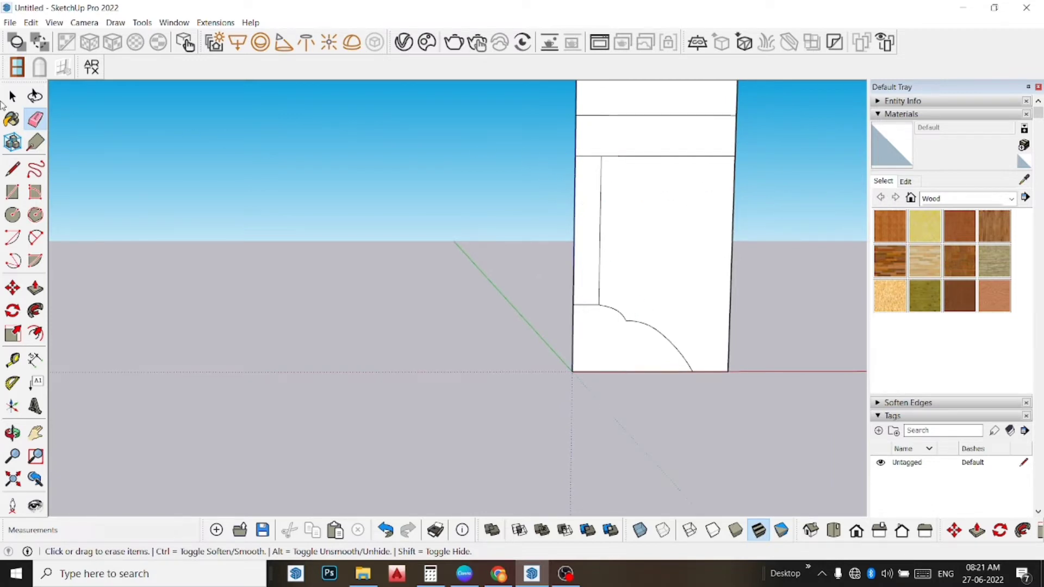
- Draw an arc from the upper band's lower edge to the profile's right edge
left_click(39, 236)
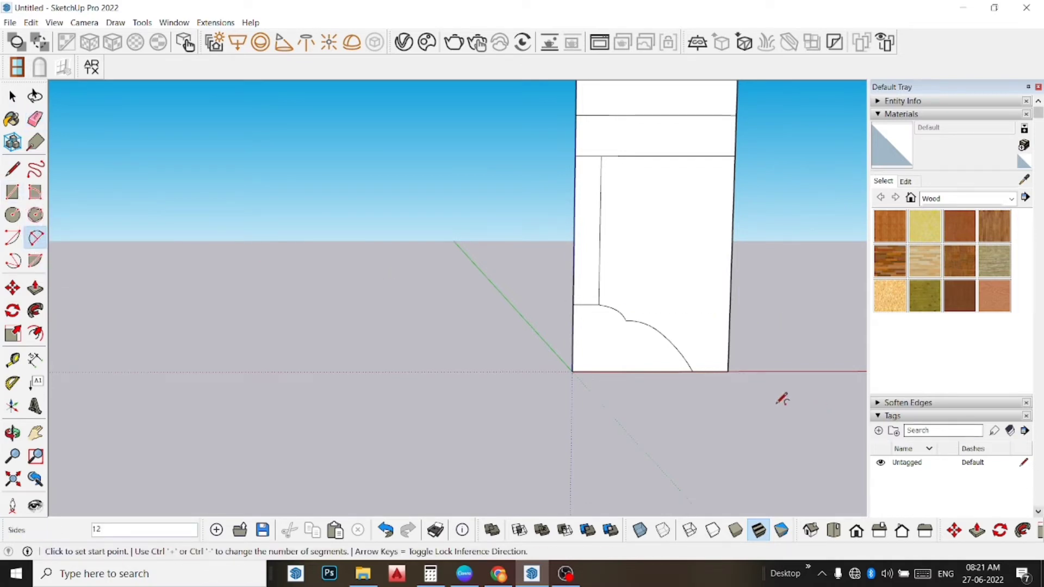
scroll(761, 398, "down", 2)
scroll(772, 146, "up", 3)
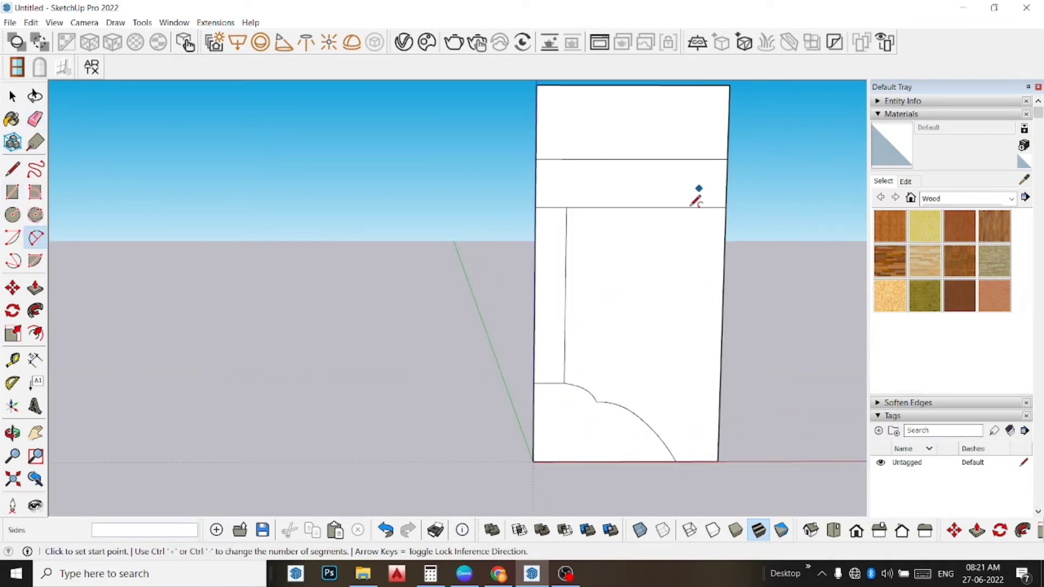
scroll(700, 188, "up", 2)
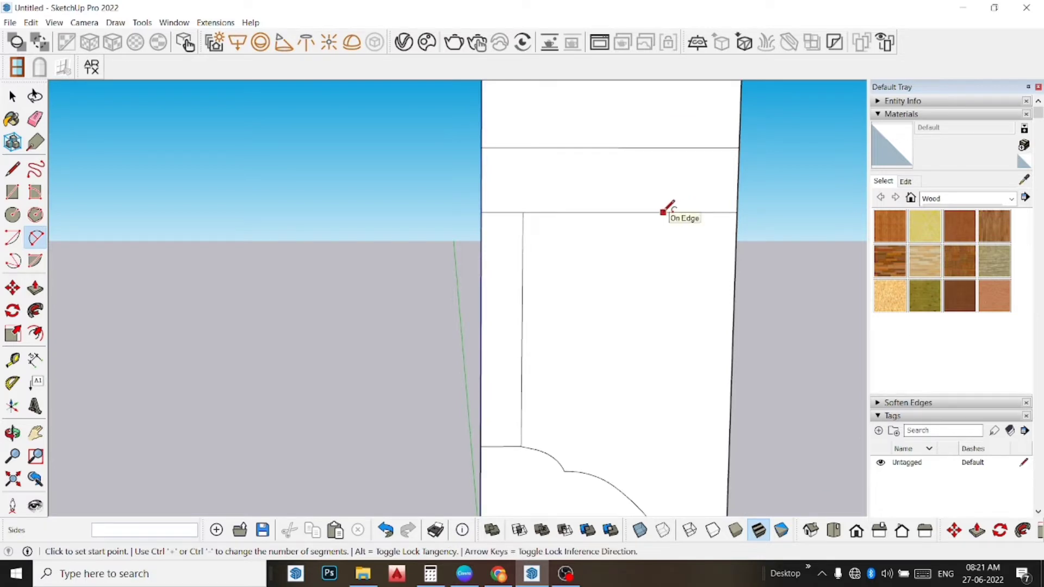
left_click(658, 212)
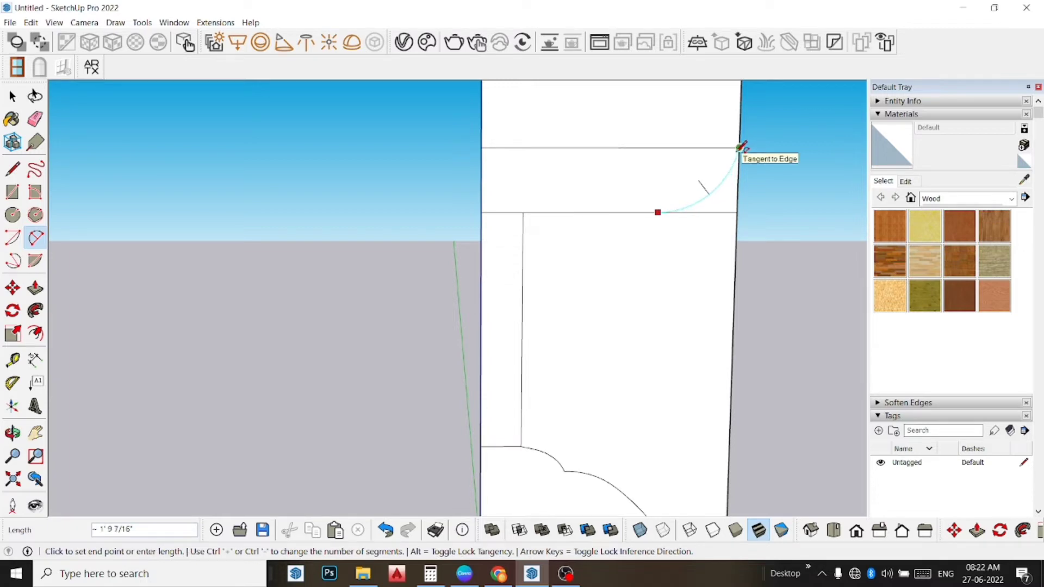
left_click(740, 147)
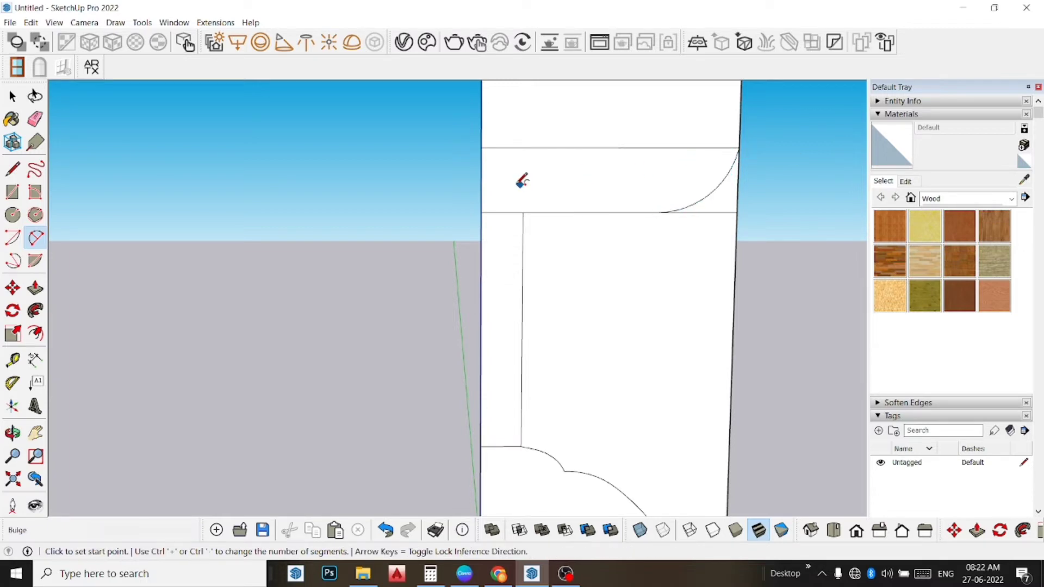
scroll(489, 142, "up", 1)
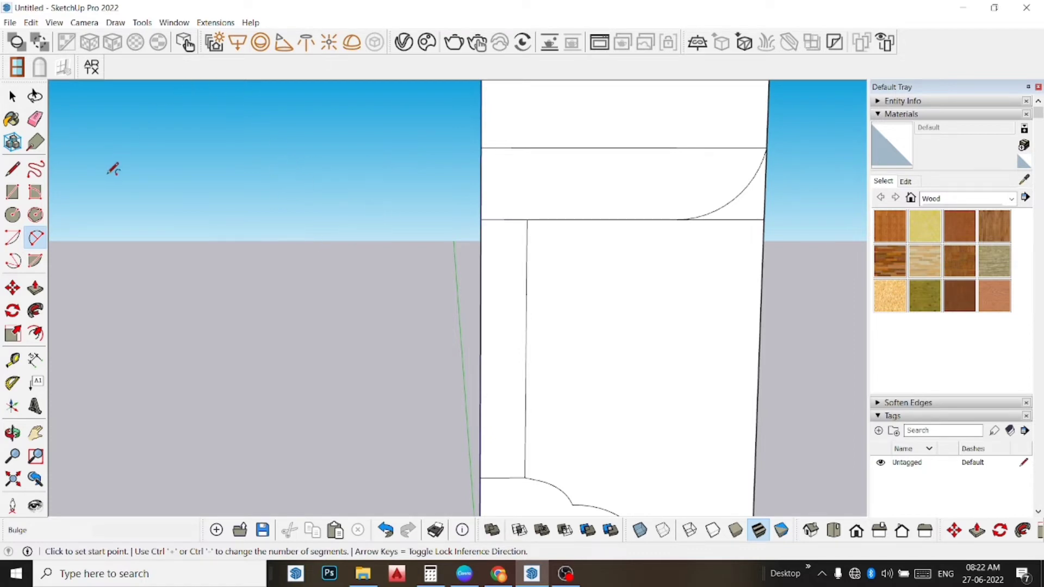
- Erase the leftover square edge beside the arc and zoom back out
left_click(35, 119)
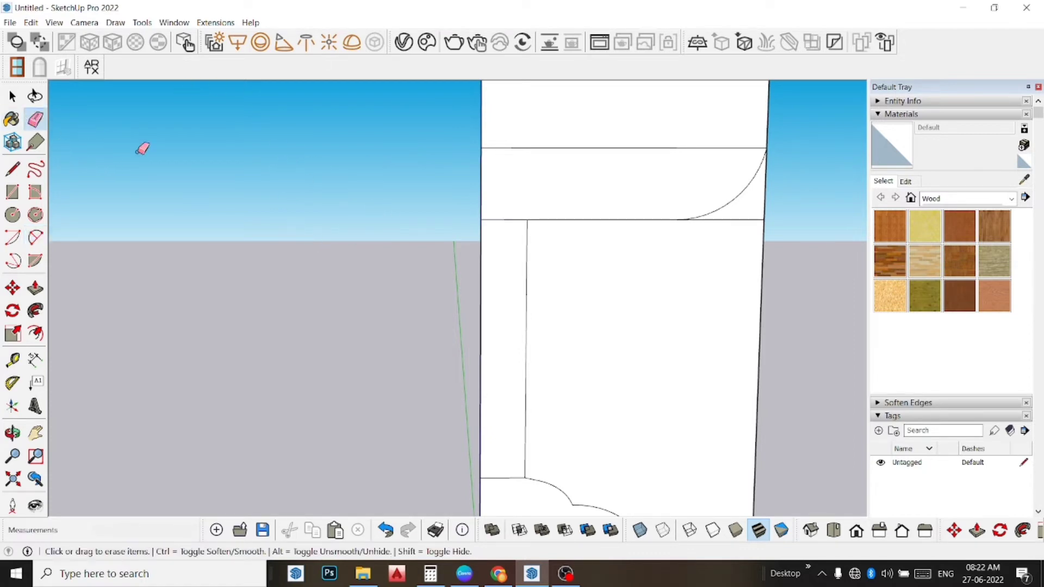
left_click(751, 220)
scroll(602, 239, "down", 1)
scroll(611, 258, "down", 1)
scroll(609, 254, "down", 1)
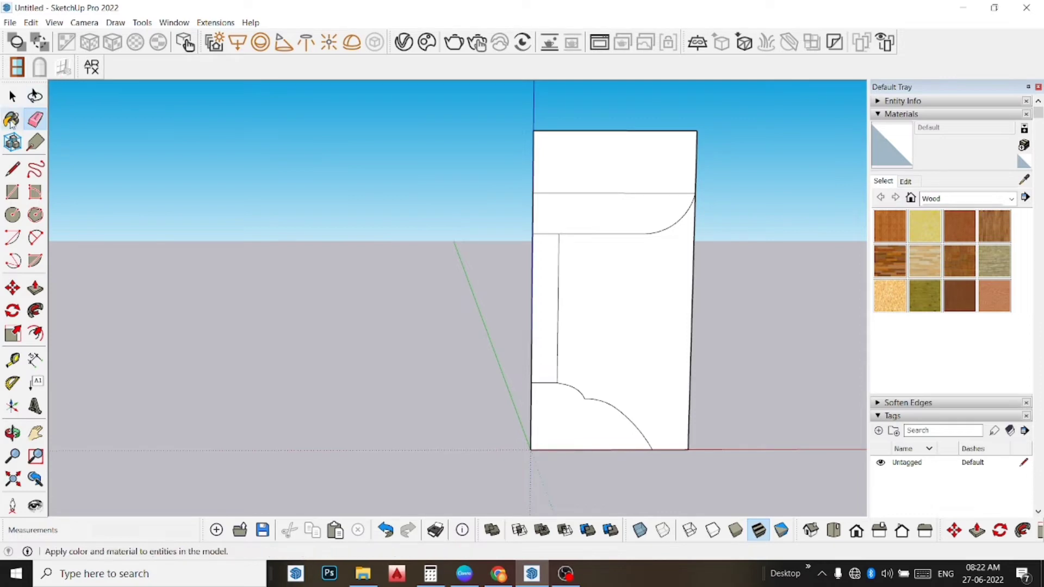
- Extend the column's inner line to the top edge and erase the upper band's horizontal divider
left_click(12, 169)
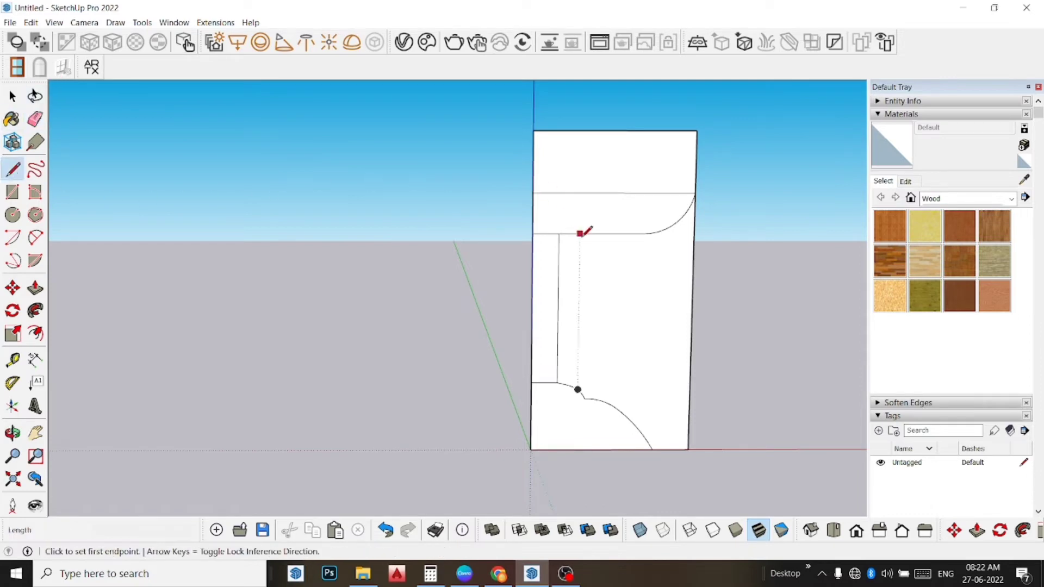
left_click(560, 234)
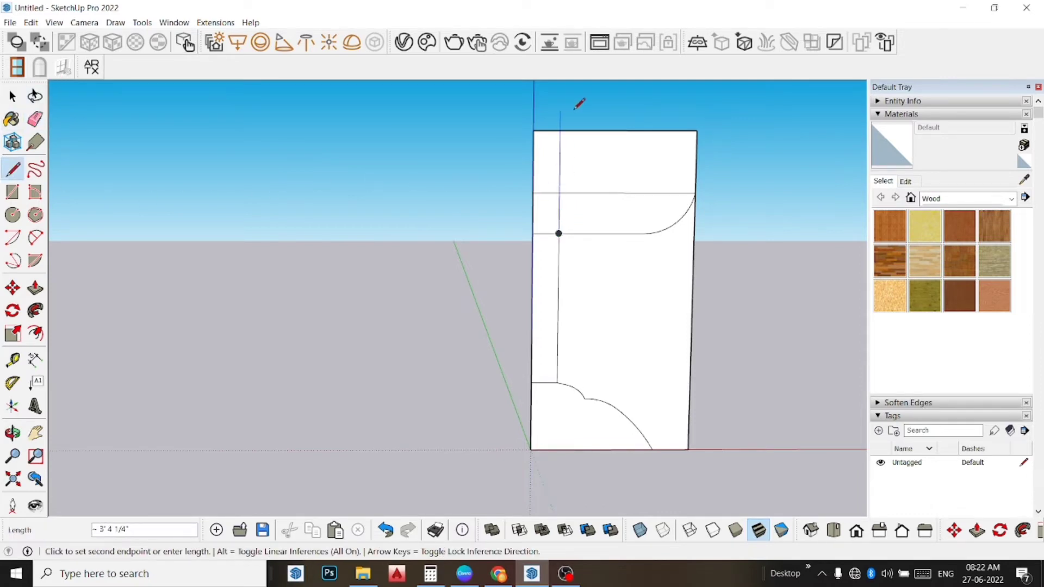
left_click(560, 129)
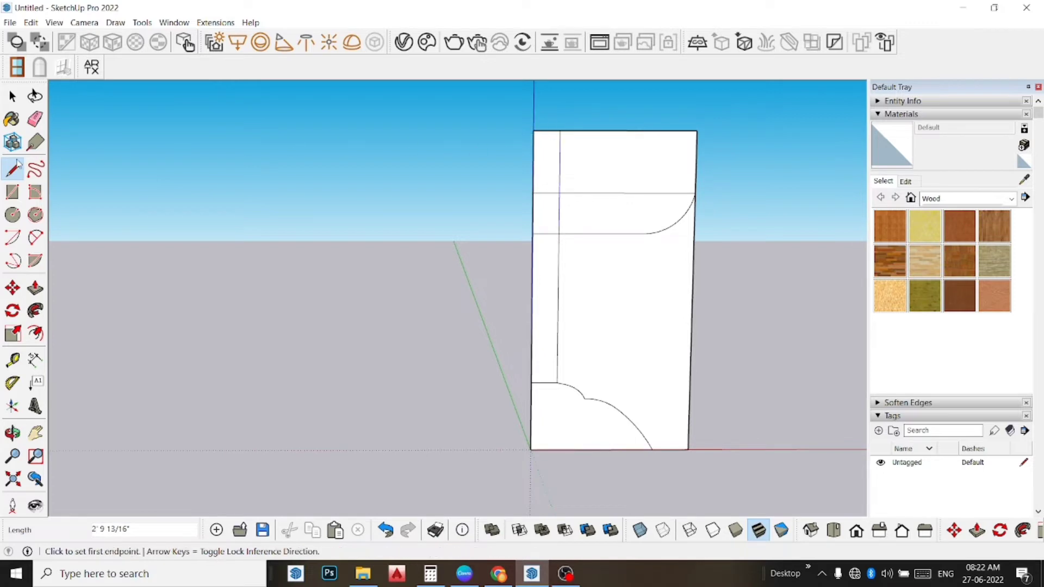
left_click(36, 119)
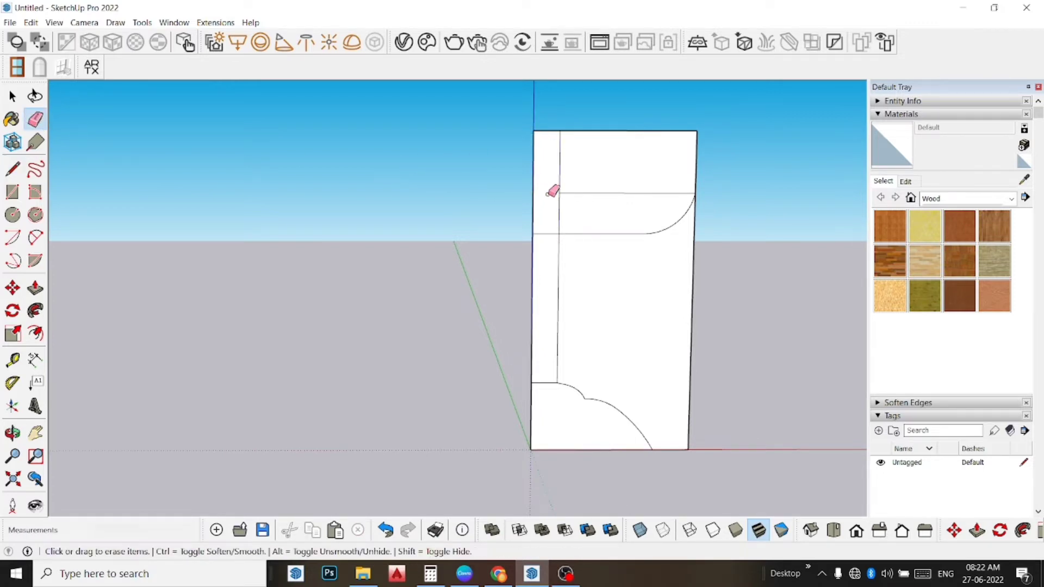
left_click(596, 194)
key("space")
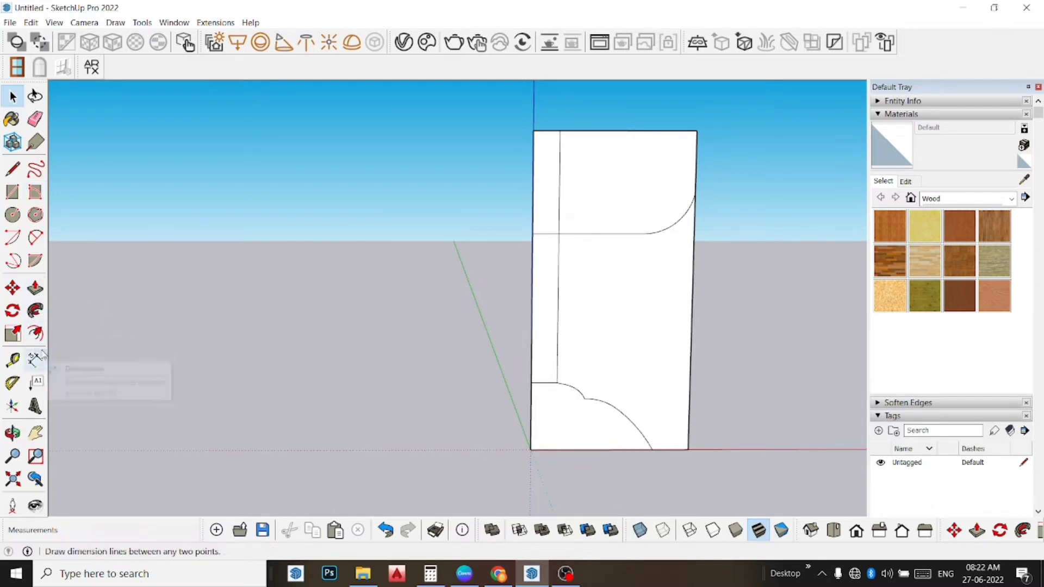
- Offset the tray face's outline 11/16" inward, following its rounded corner
left_click(36, 334)
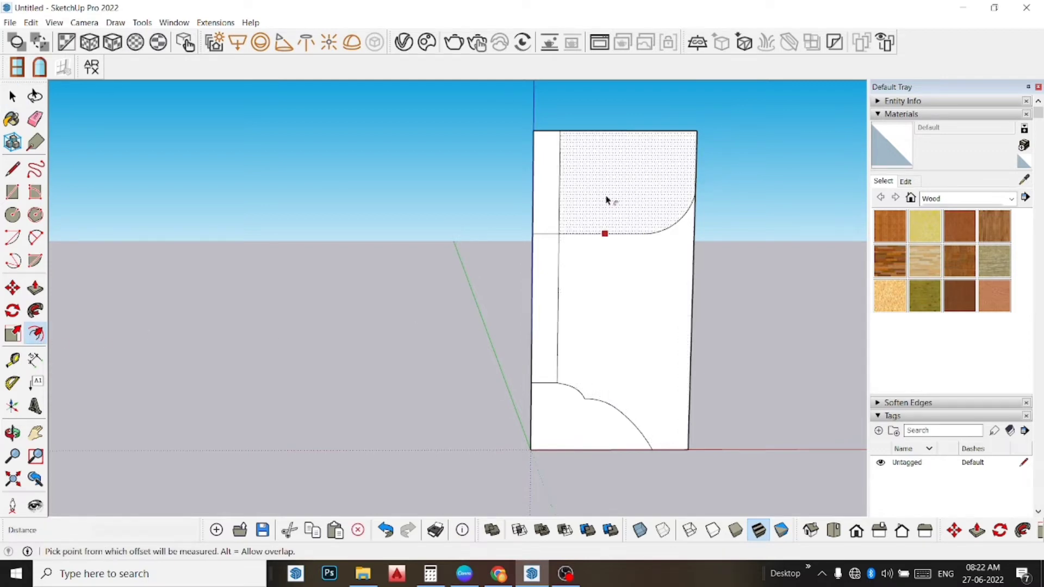
scroll(607, 200, "up", 2)
left_click(625, 199)
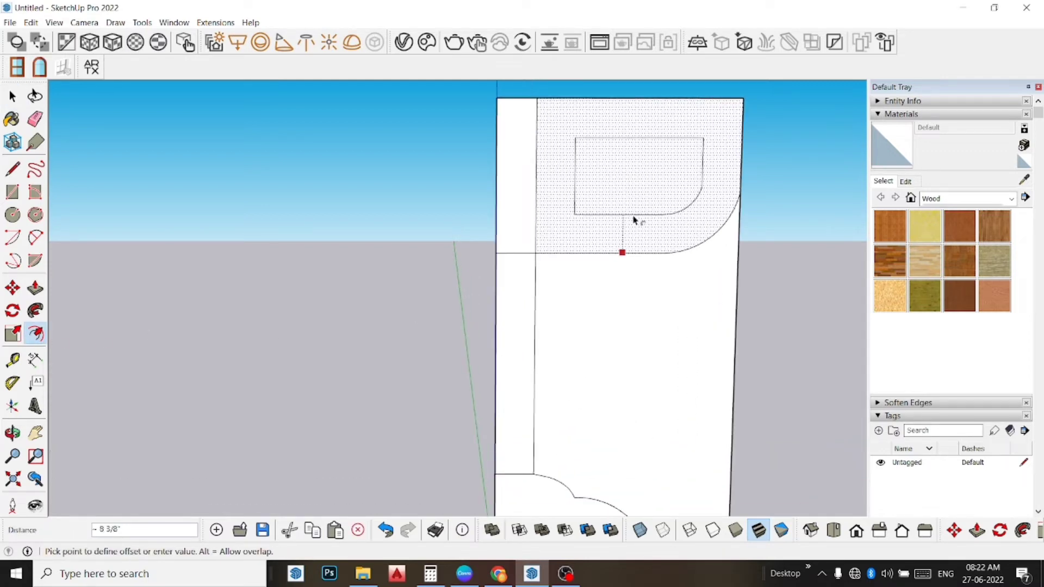
left_click(665, 254)
key("Escape")
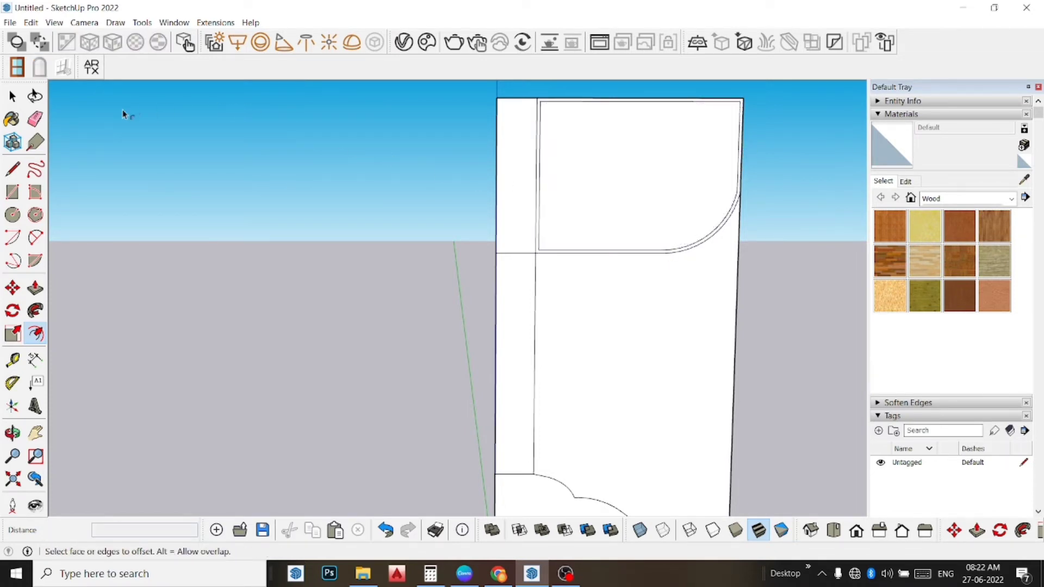
- Split the outline at its inner corner, then erase the short stub and the old vertical edge above
left_click(13, 169)
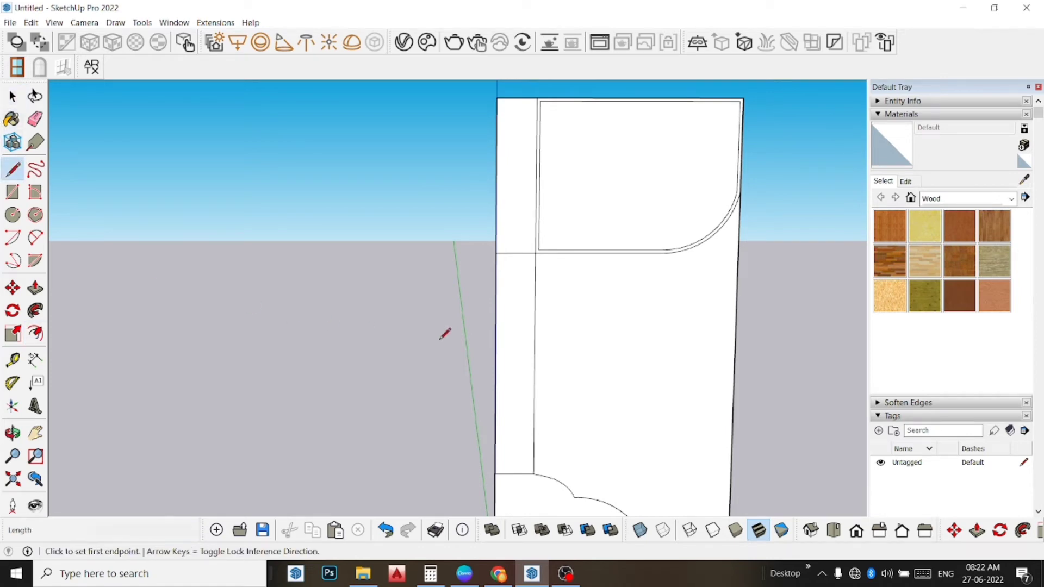
scroll(538, 251, "up", 2)
scroll(538, 250, "up", 2)
left_click(537, 251)
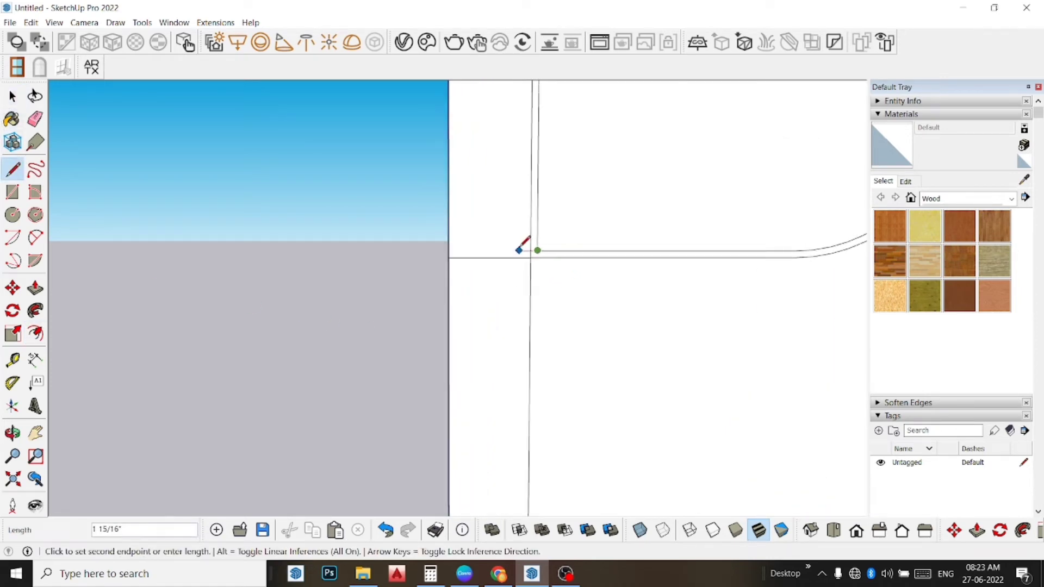
scroll(532, 251, "up", 2)
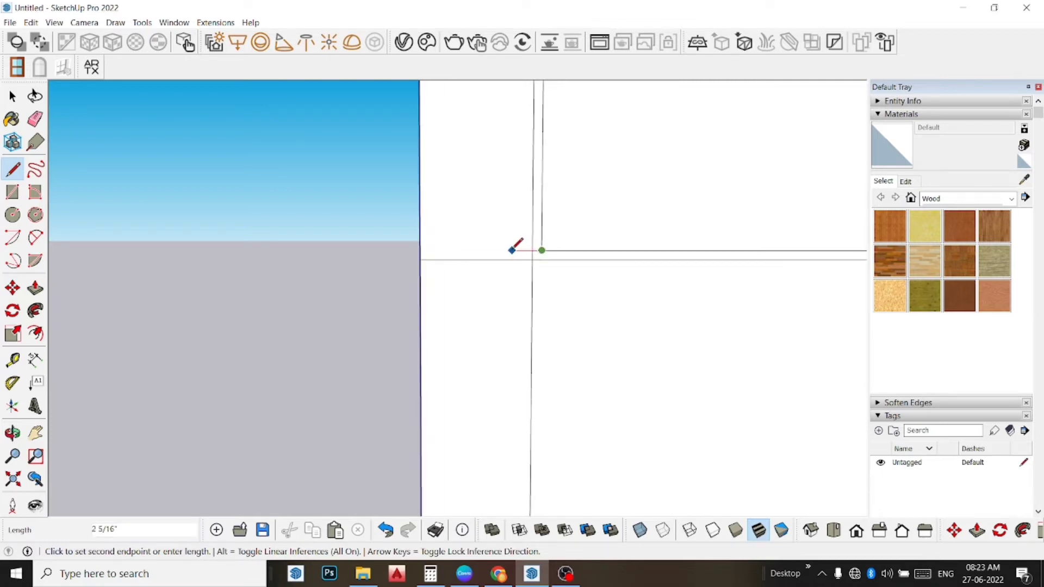
left_click(511, 250)
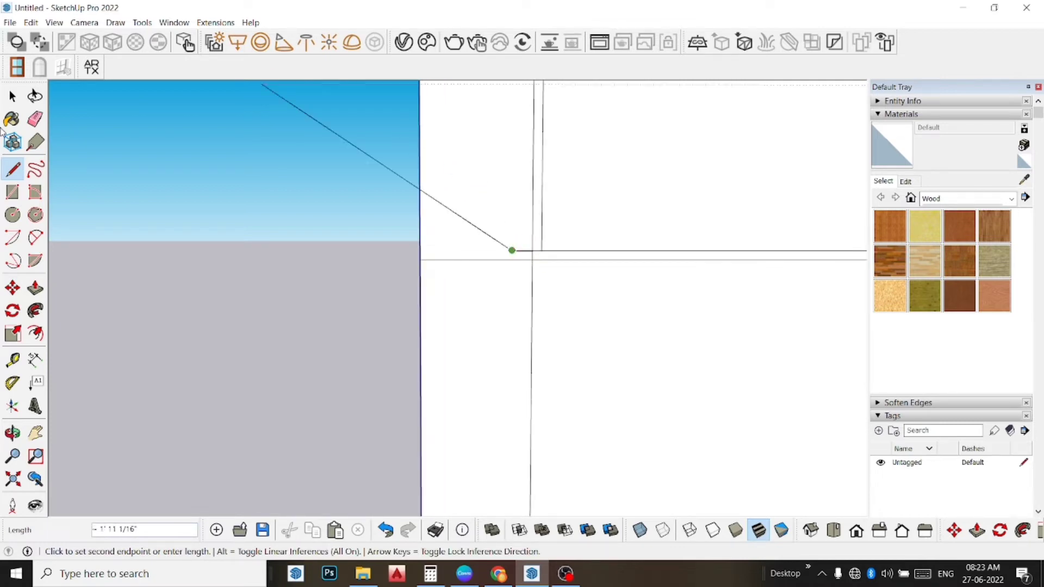
left_click(32, 124)
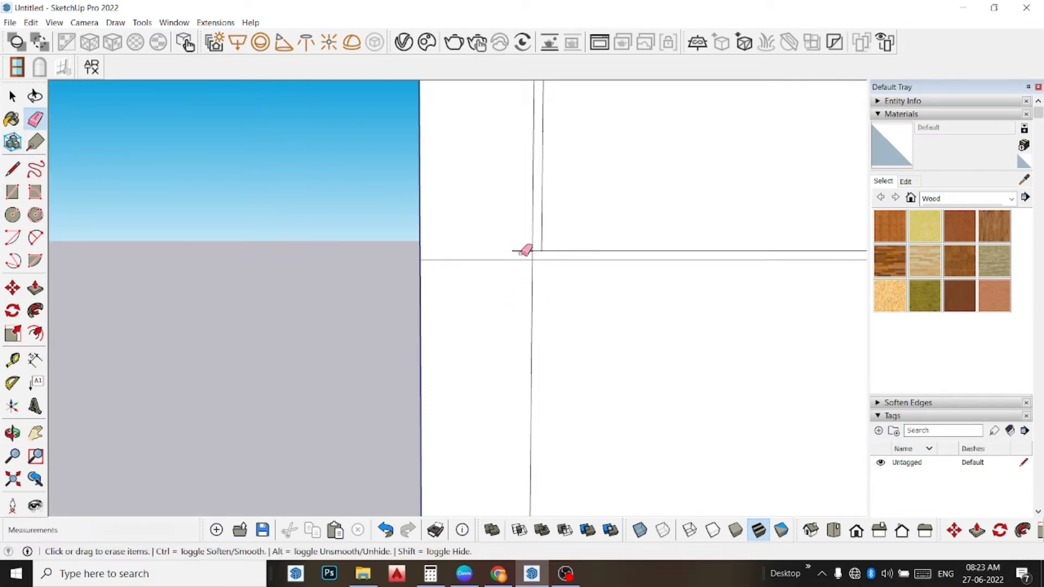
left_click(521, 251)
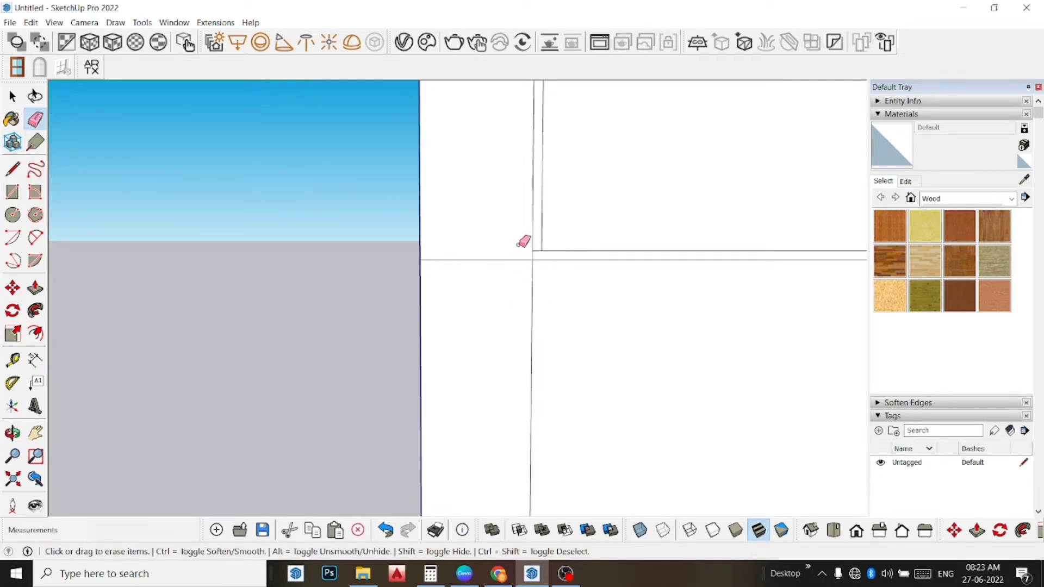
left_click(542, 238)
- Draw a short ledge line inward from the curve and erase the leftover edges beside and above it
scroll(550, 240, "down", 1)
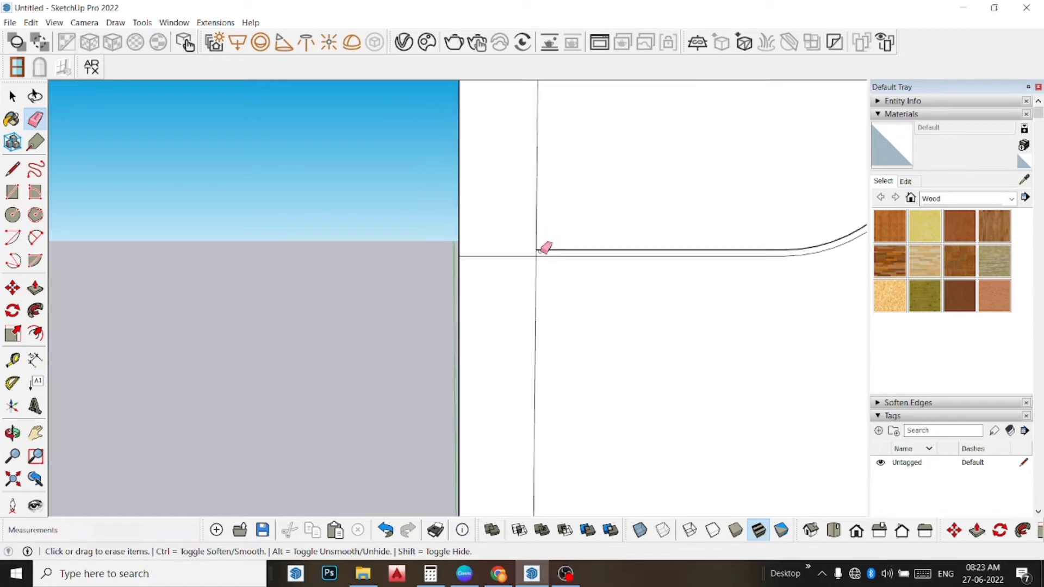
scroll(536, 239, "down", 2)
scroll(527, 240, "down", 1)
scroll(526, 241, "down", 1)
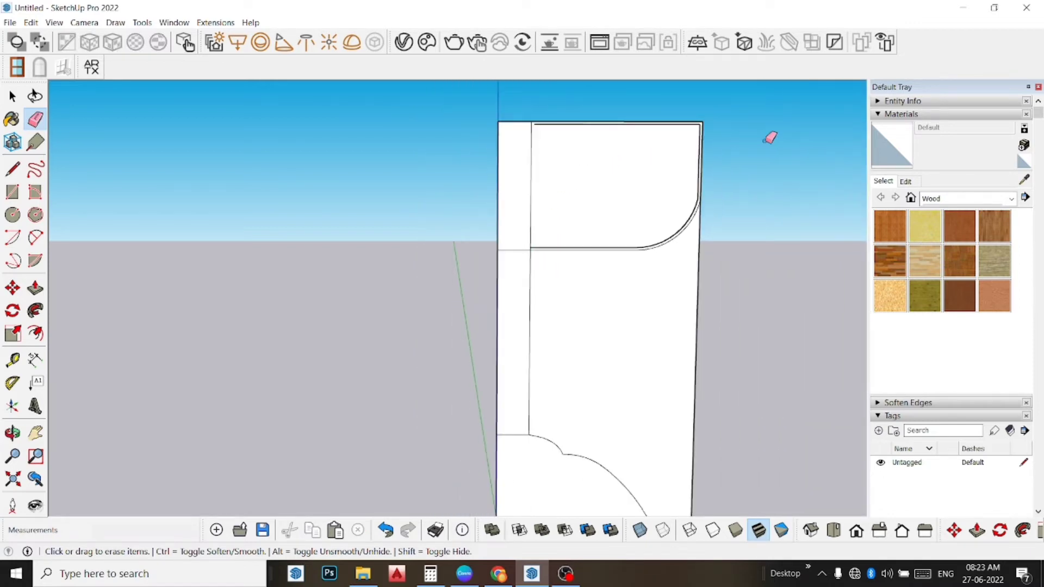
scroll(761, 163, "up", 1)
scroll(752, 170, "up", 1)
scroll(712, 206, "up", 2)
scroll(691, 202, "up", 1)
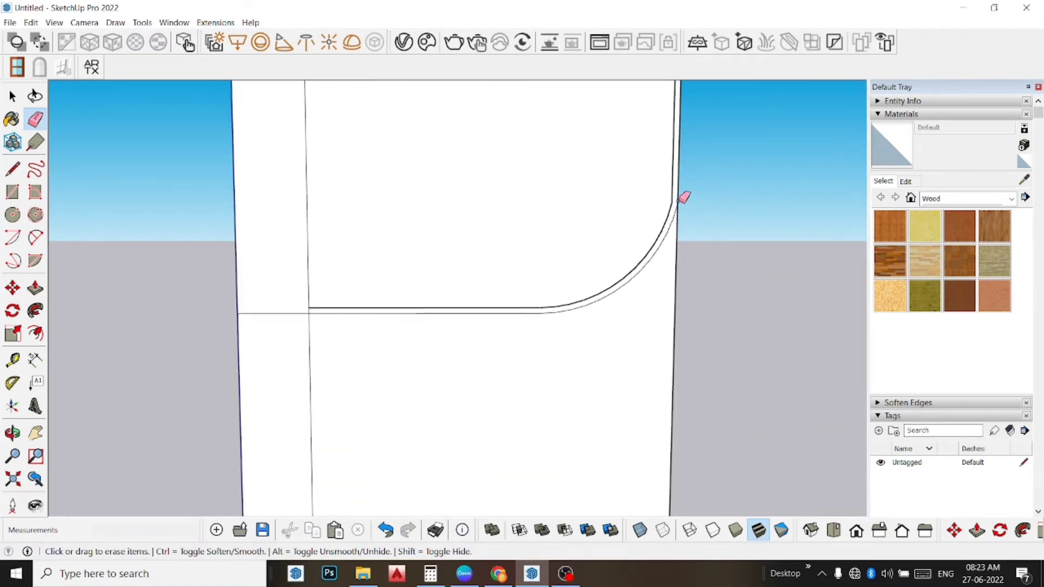
scroll(683, 197, "up", 1)
scroll(683, 197, "up", 1)
scroll(681, 197, "up", 1)
scroll(669, 198, "up", 1)
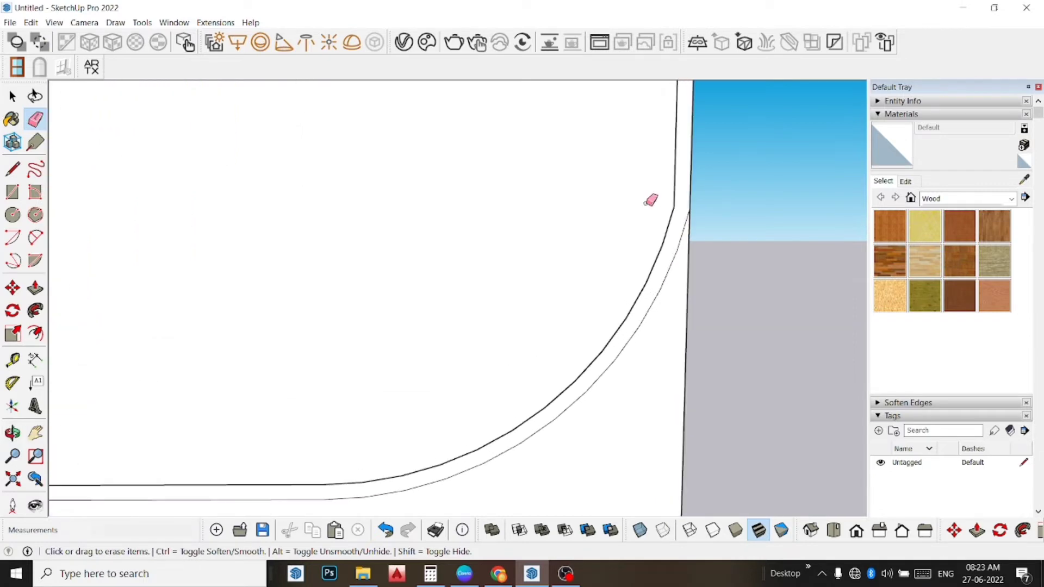
left_click(10, 169)
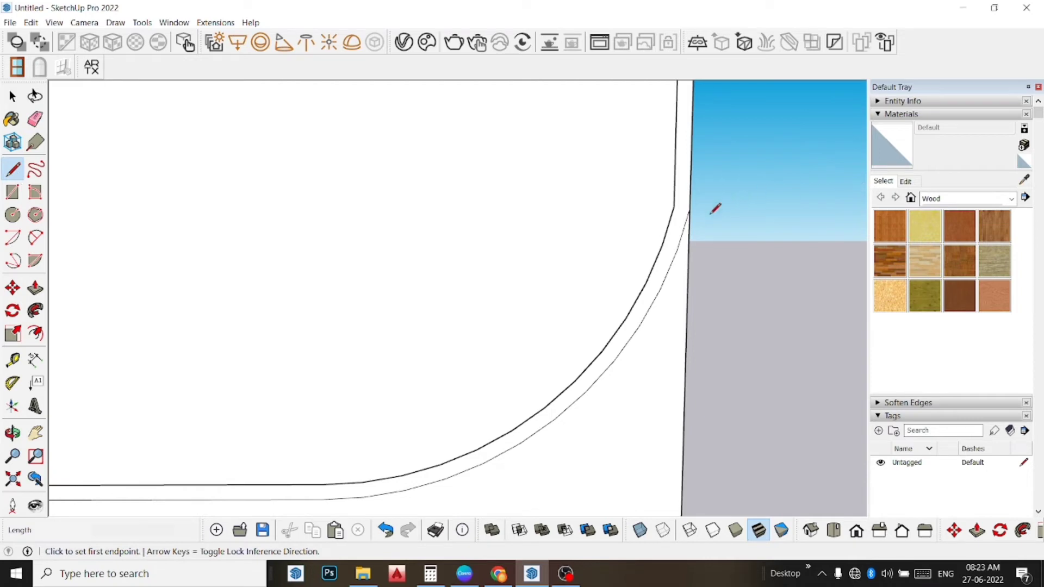
left_click(690, 208)
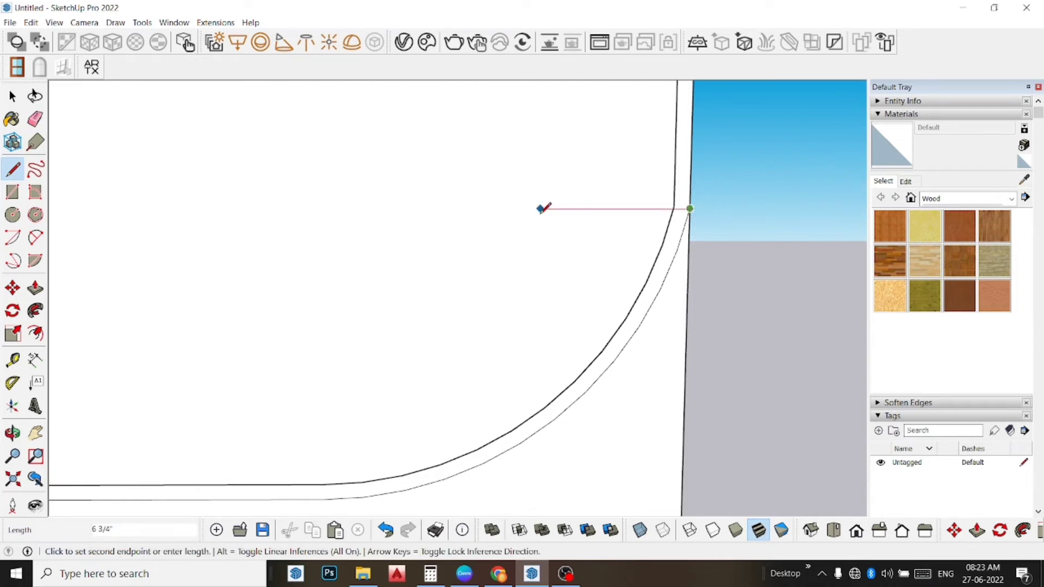
left_click(552, 208)
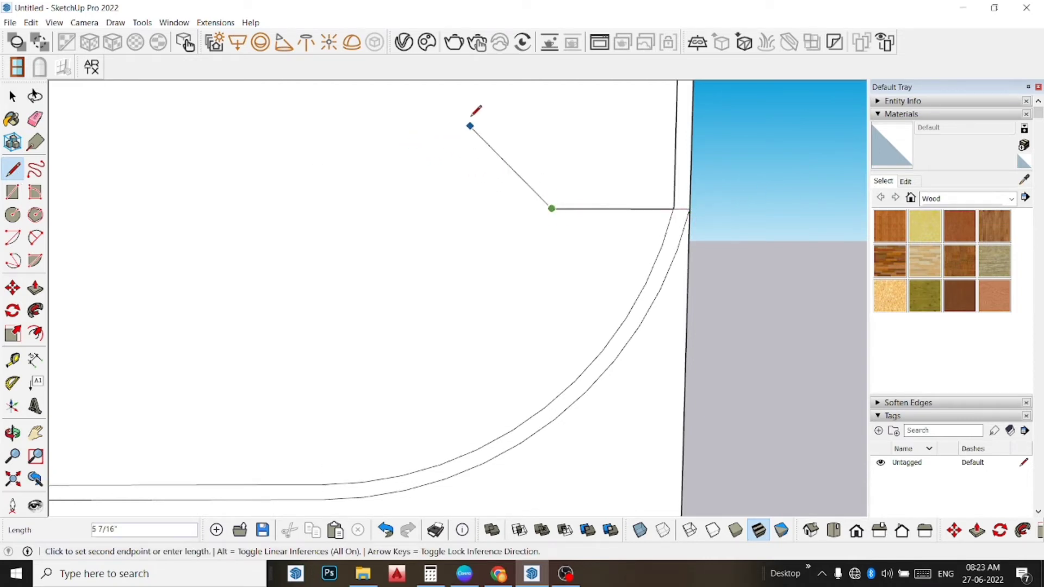
left_click(35, 119)
left_click(631, 209)
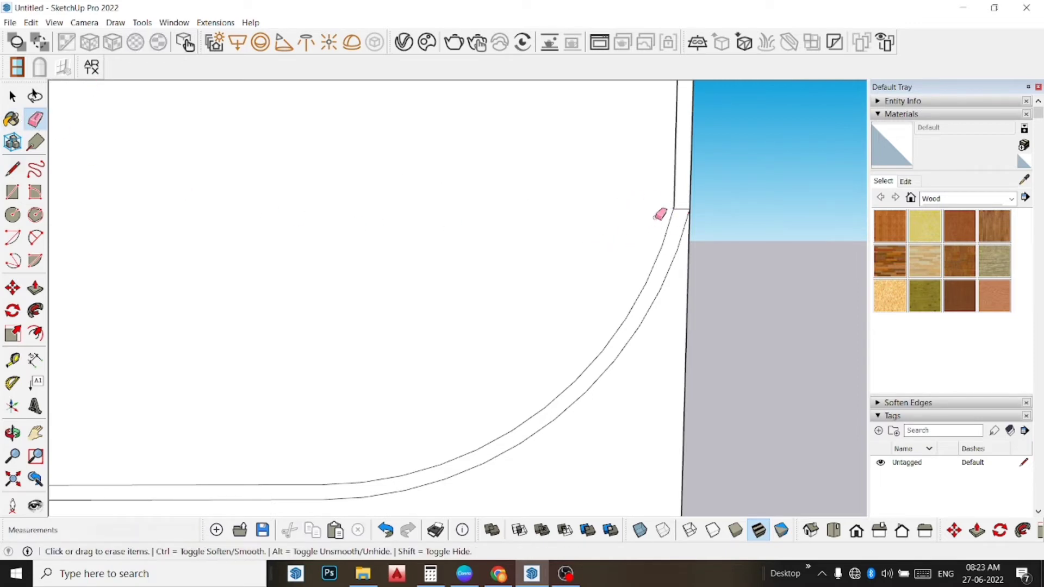
scroll(680, 207, "up", 1)
scroll(681, 201, "up", 2)
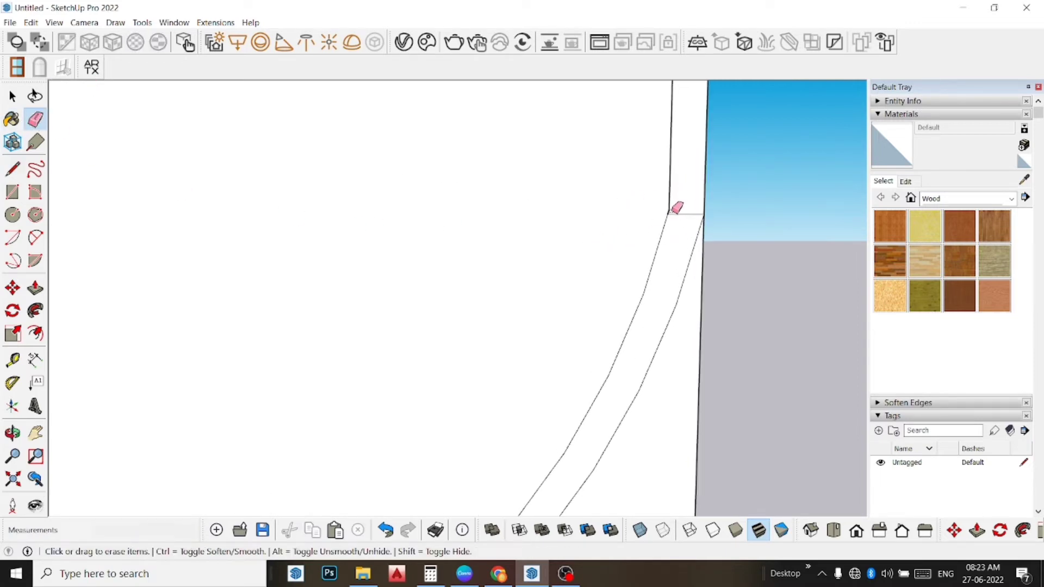
scroll(678, 207, "up", 1)
scroll(676, 209, "up", 2)
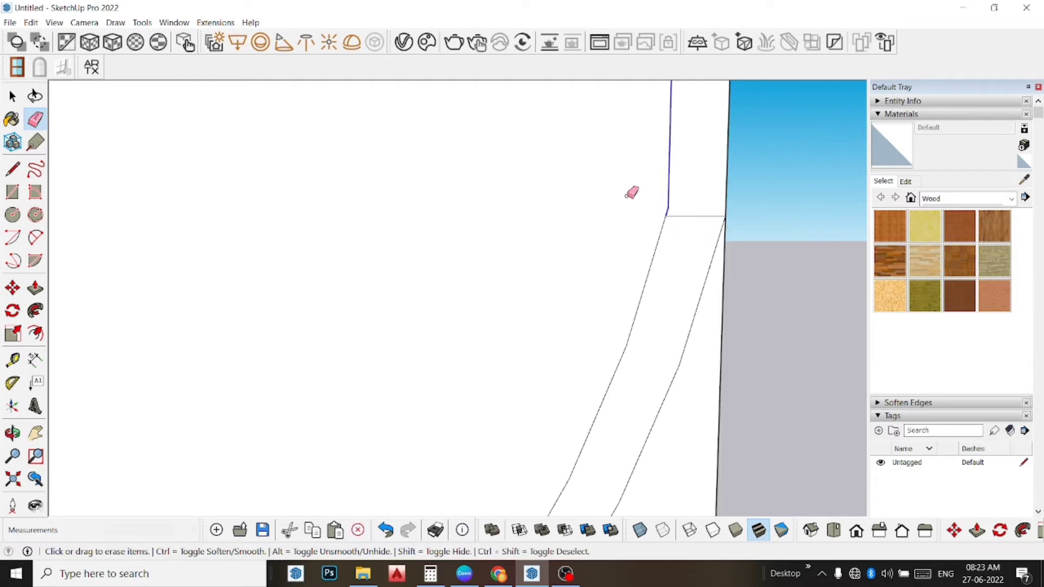
left_click(668, 192)
- Erase the rectangle's top edge and the straight edge rising above the tray rim
scroll(732, 245, "down", 1)
scroll(731, 248, "down", 1)
scroll(733, 251, "down", 1)
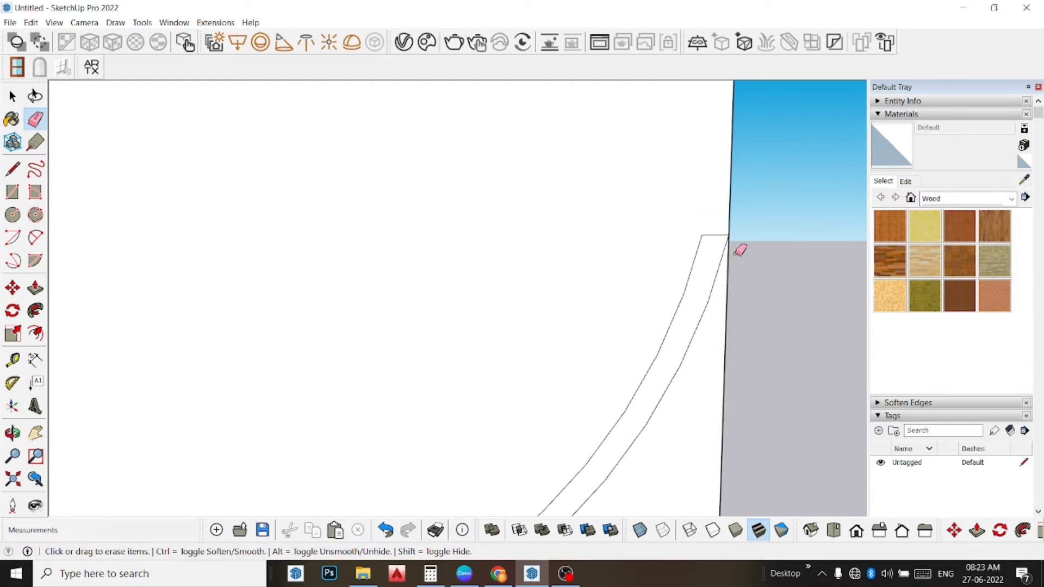
scroll(739, 250, "down", 1)
scroll(738, 247, "down", 1)
scroll(738, 248, "down", 1)
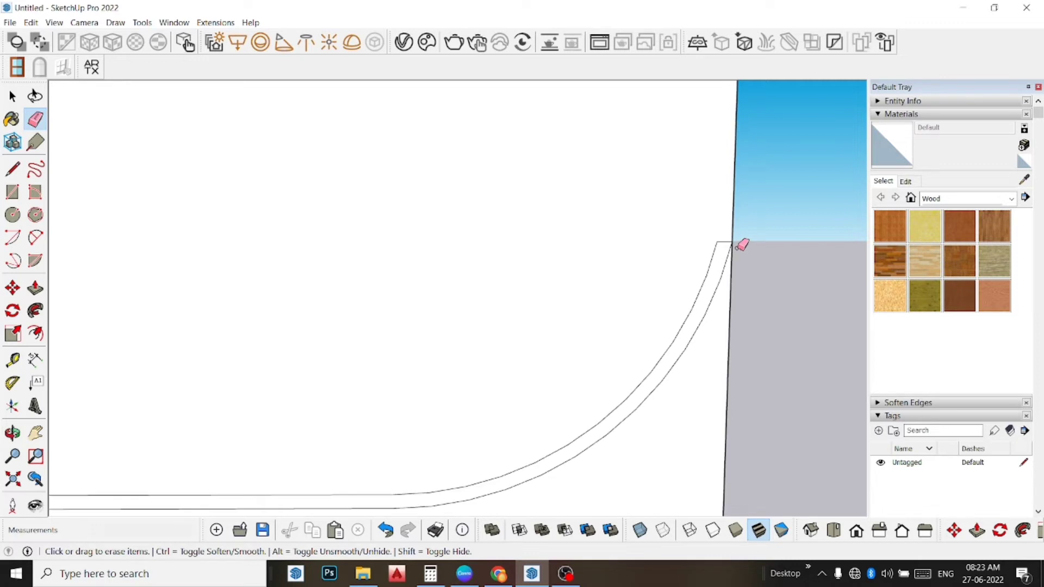
scroll(741, 246, "down", 1)
scroll(741, 245, "down", 2)
scroll(731, 248, "down", 1)
scroll(715, 249, "down", 1)
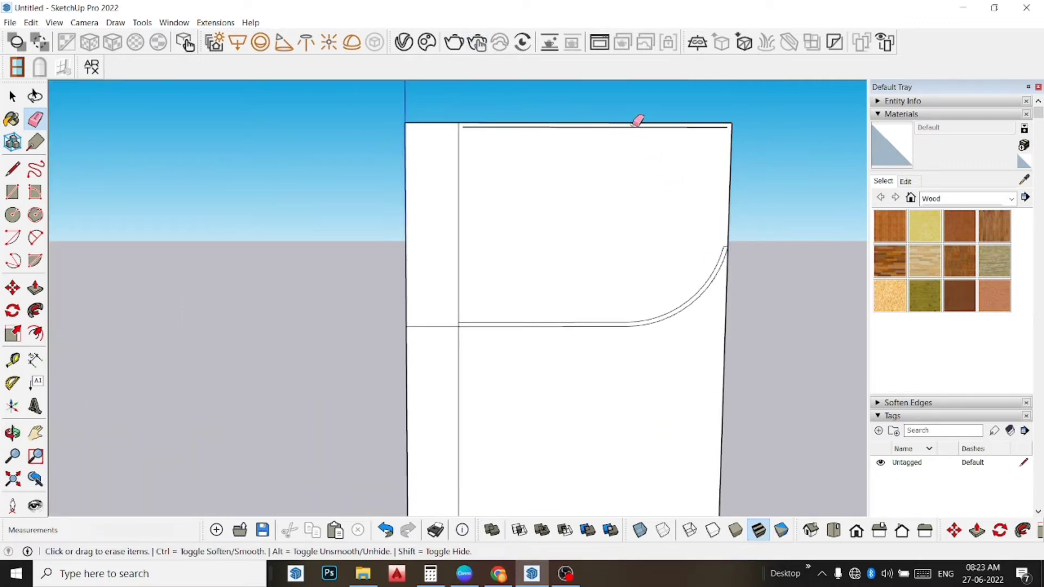
left_click_drag(637, 134, 669, 91)
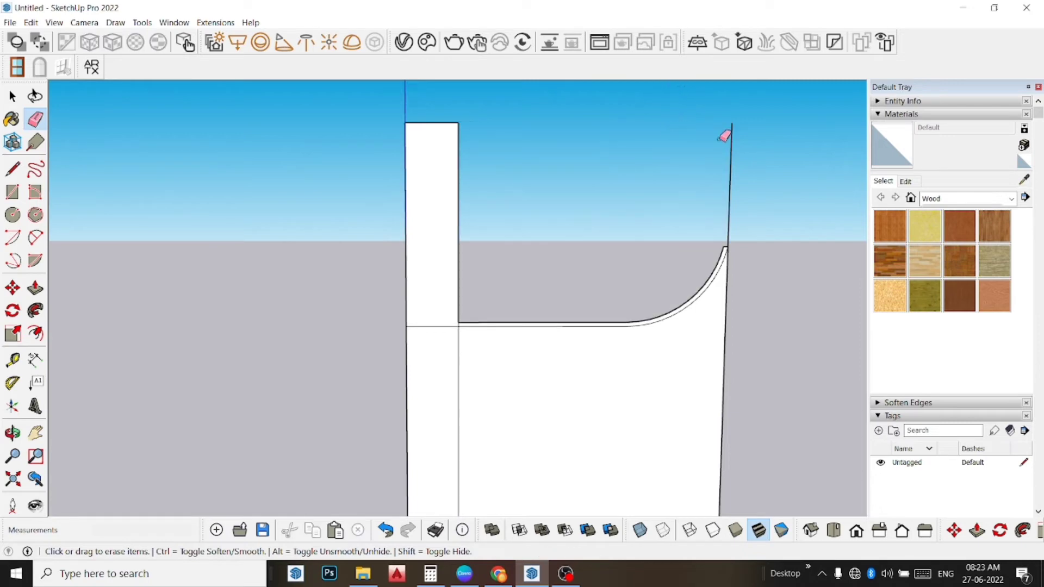
left_click_drag(769, 151, 667, 154)
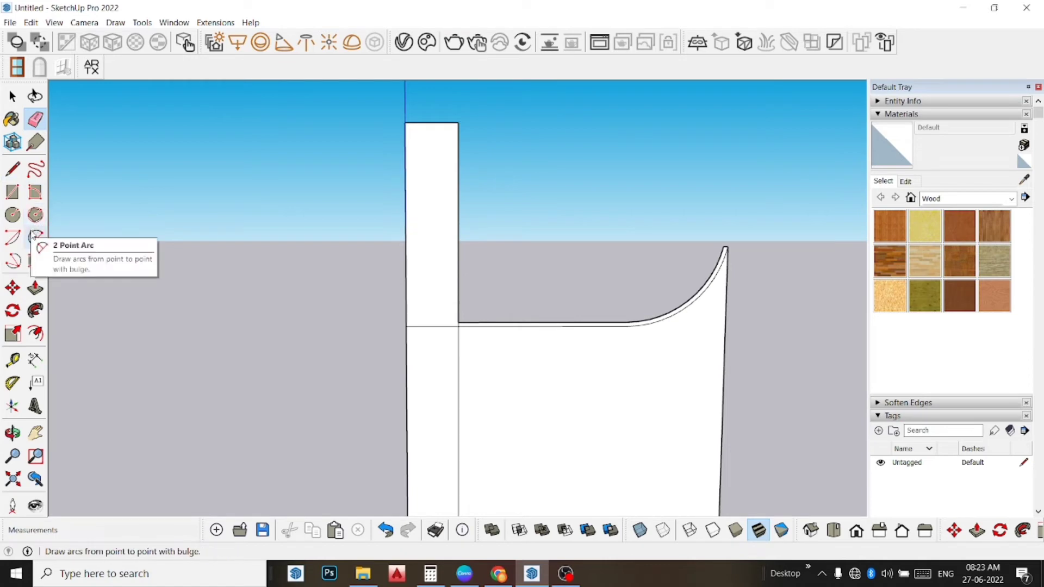
- Draw two bead arcs from a point inside the upper column out to its right edge
left_click(38, 237)
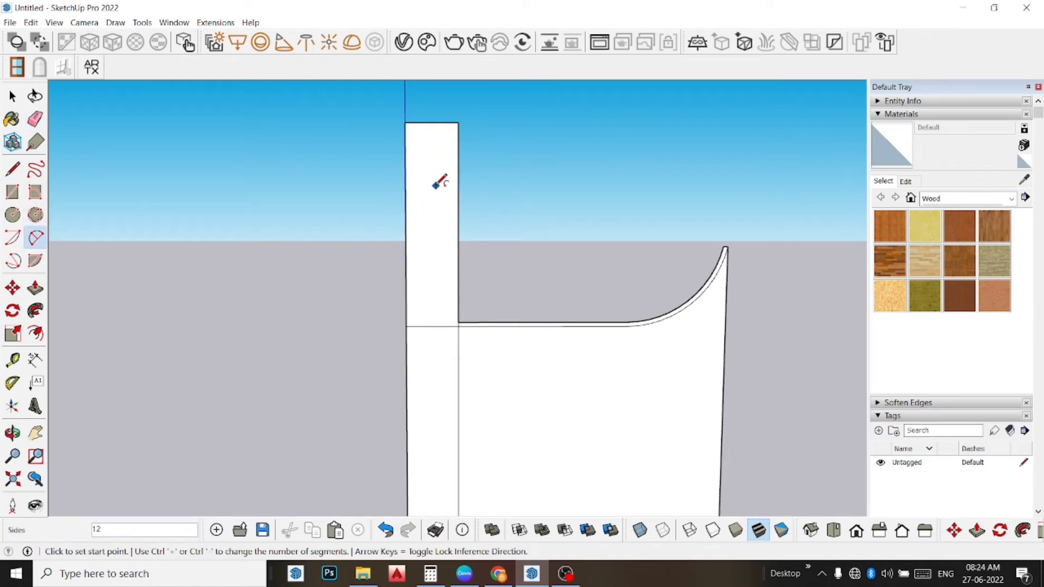
left_click(441, 184)
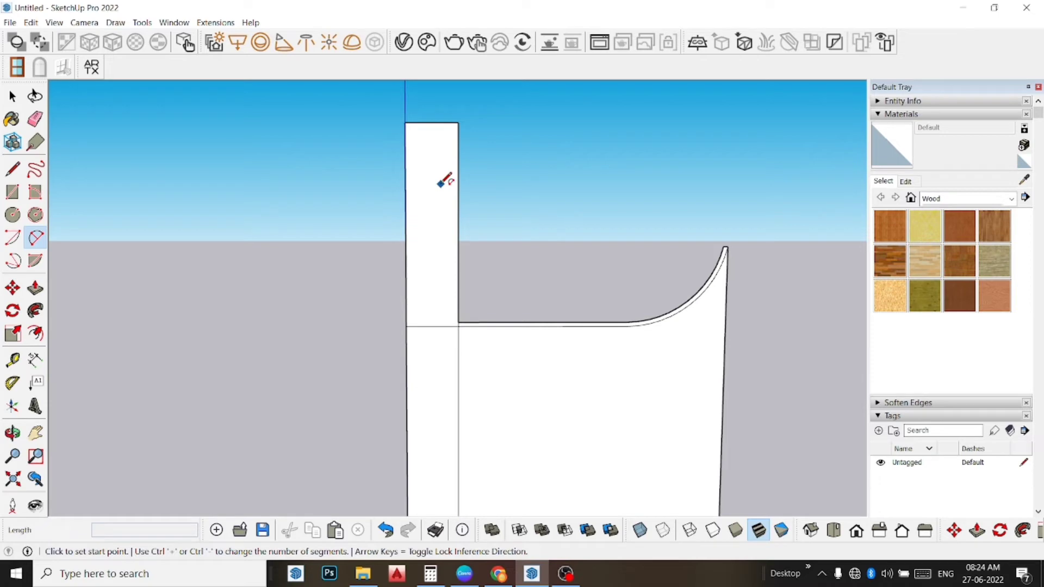
left_click(459, 222)
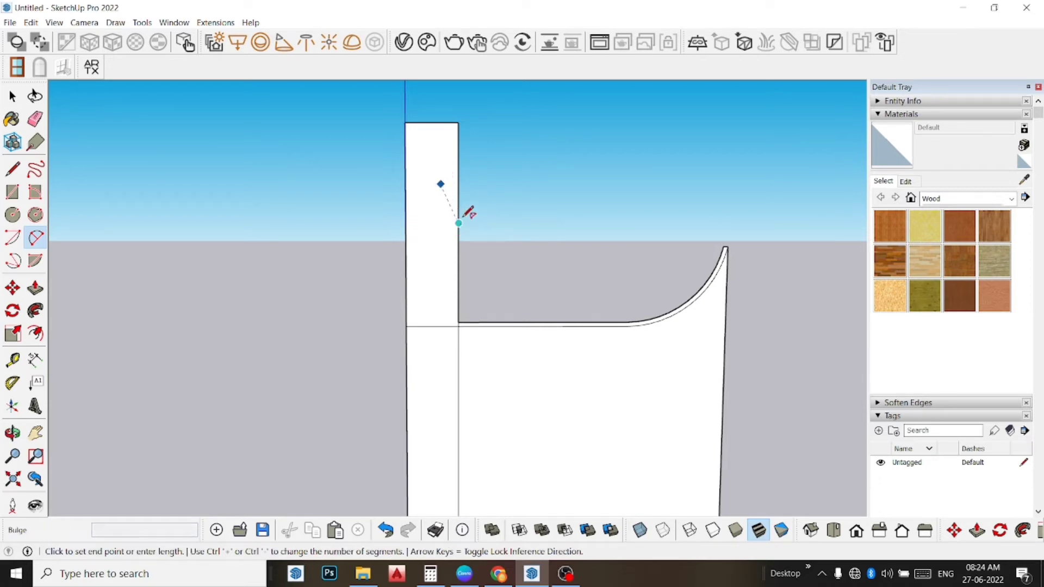
left_click(456, 185)
left_click(441, 183)
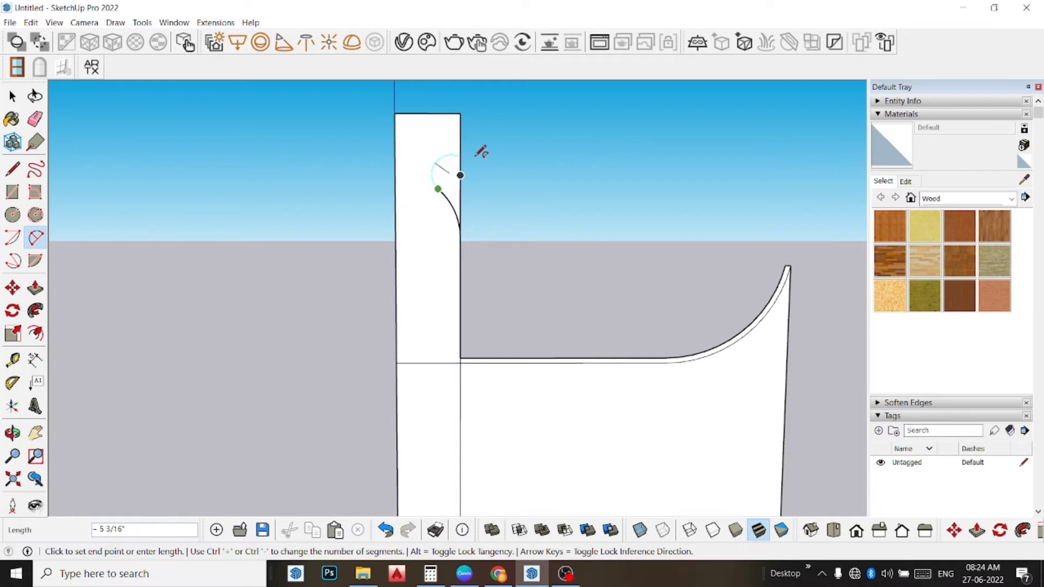
scroll(458, 156, "up", 1)
scroll(458, 155, "up", 1)
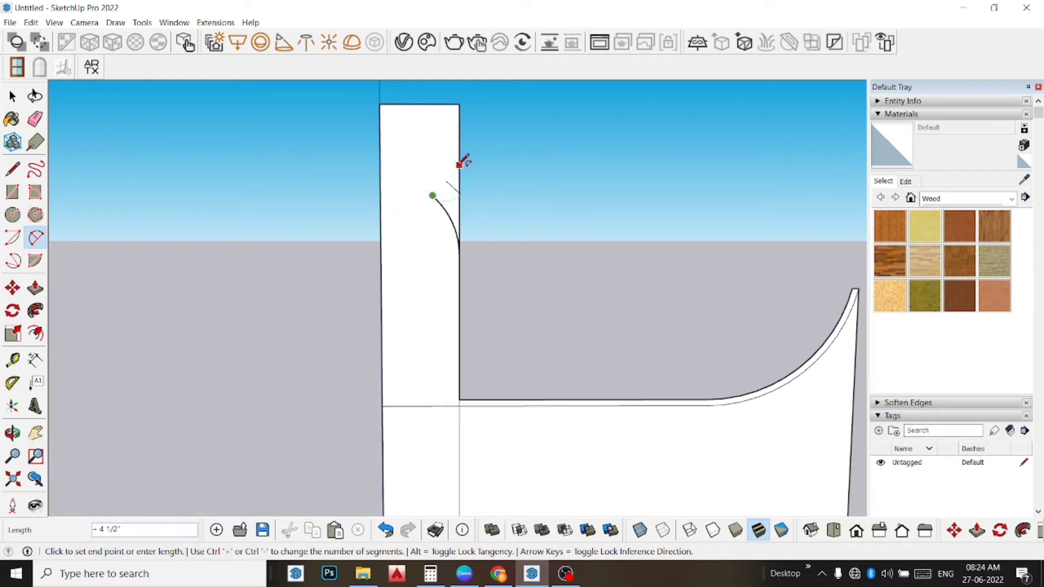
left_click(461, 156)
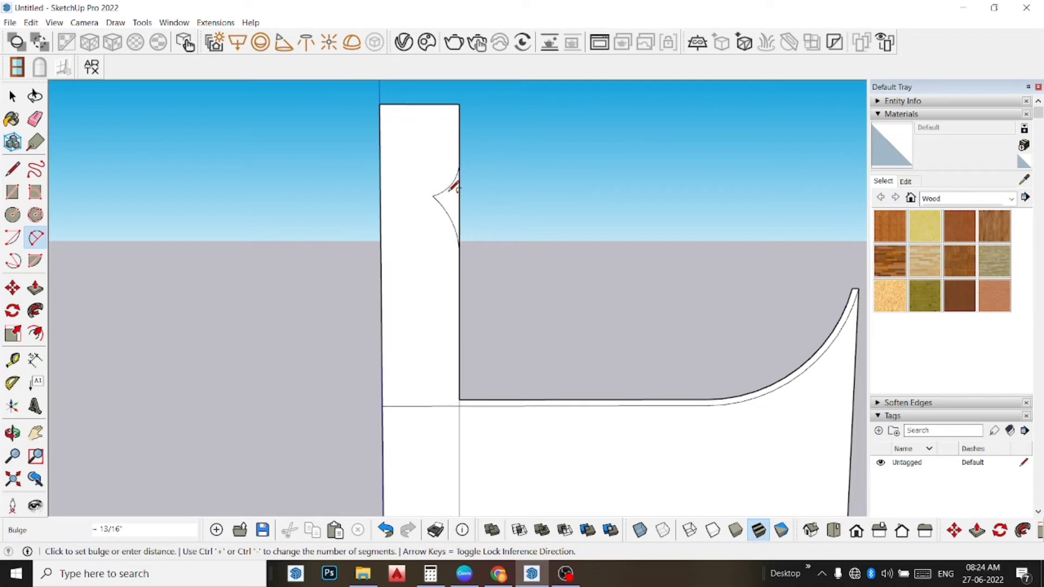
left_click(449, 183)
left_click(459, 169)
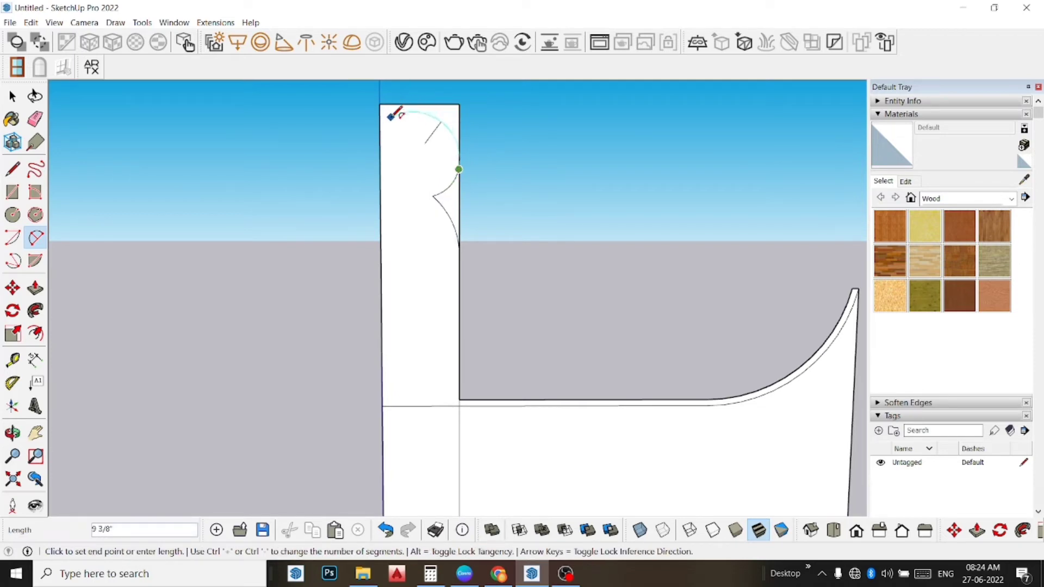
- Draw a slanted line from the column's top-left corner and an arc joining the bead to it
left_click(12, 169)
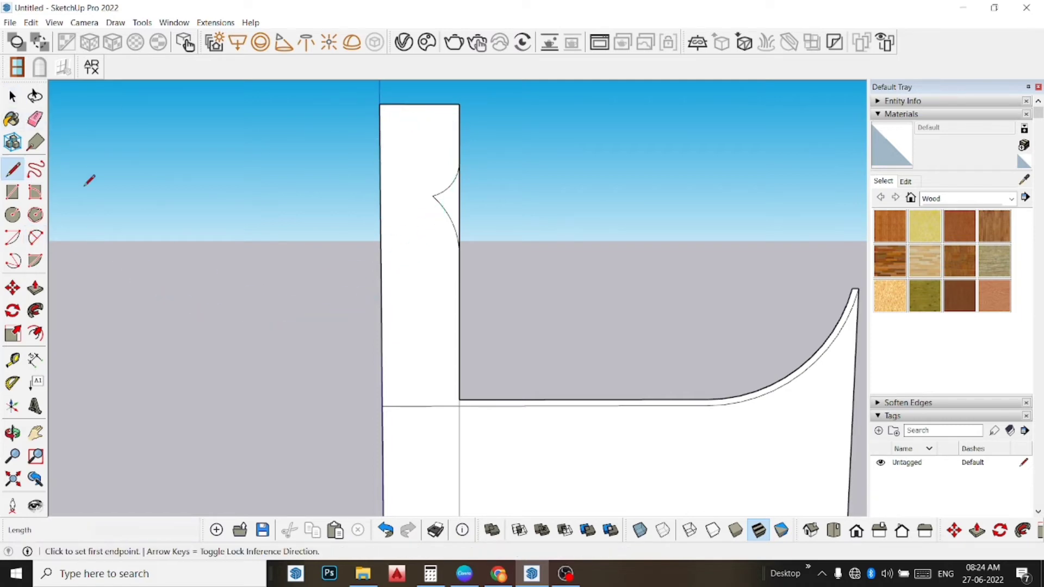
left_click(379, 104)
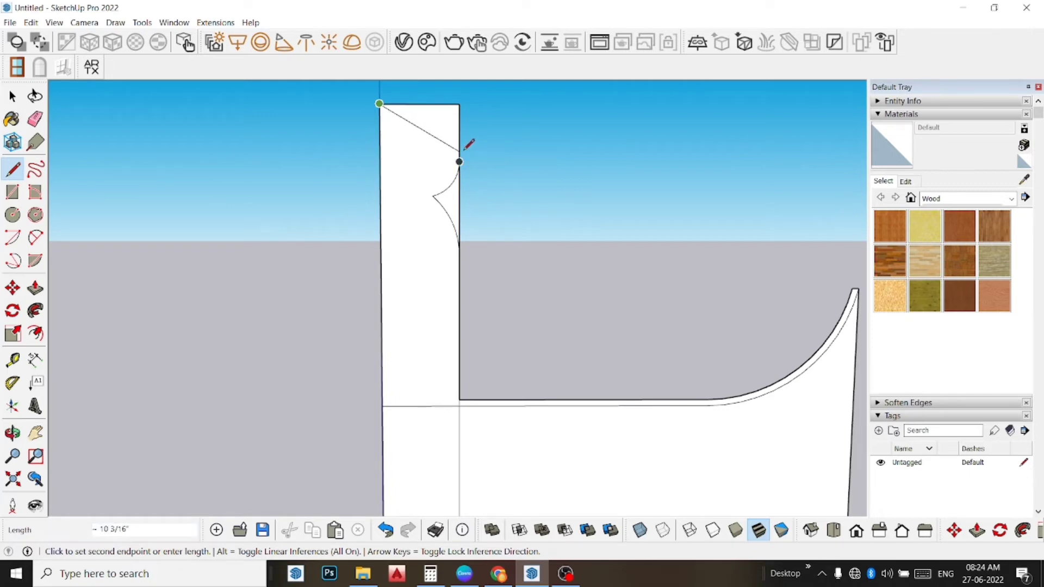
left_click(462, 151)
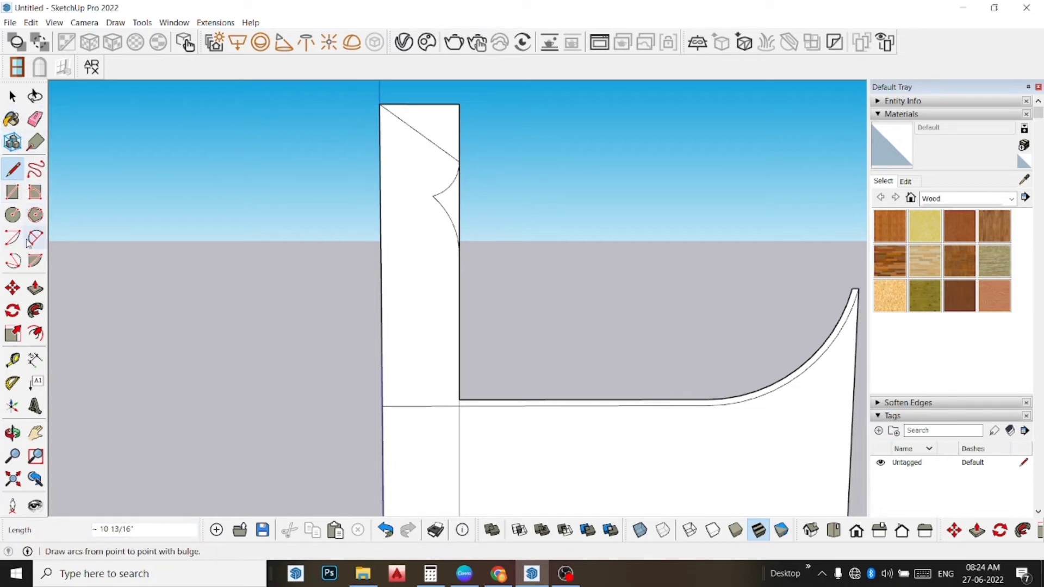
left_click(36, 237)
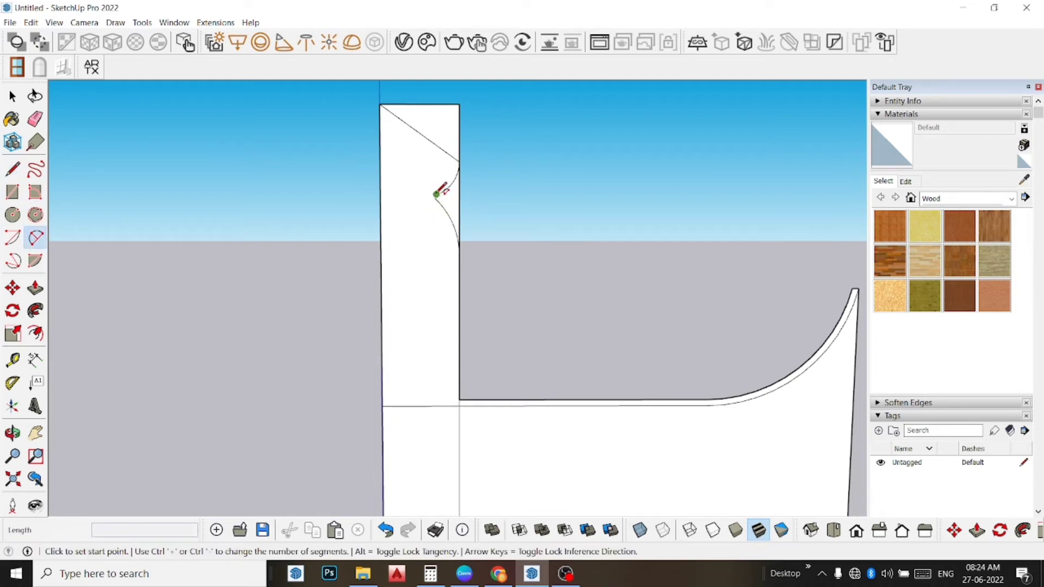
left_click(437, 194)
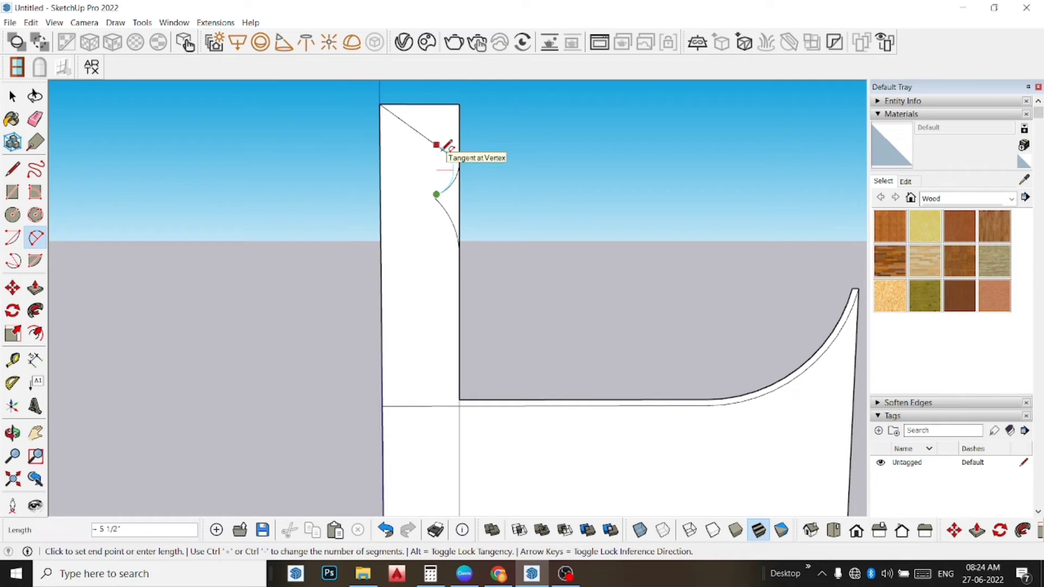
left_click(444, 148)
left_click(443, 148)
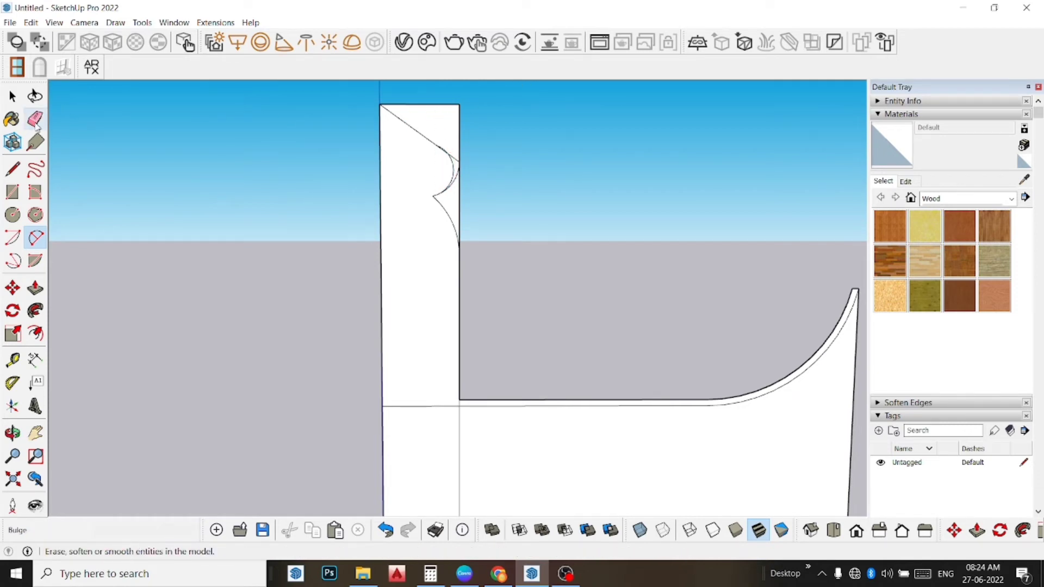
left_click(35, 119)
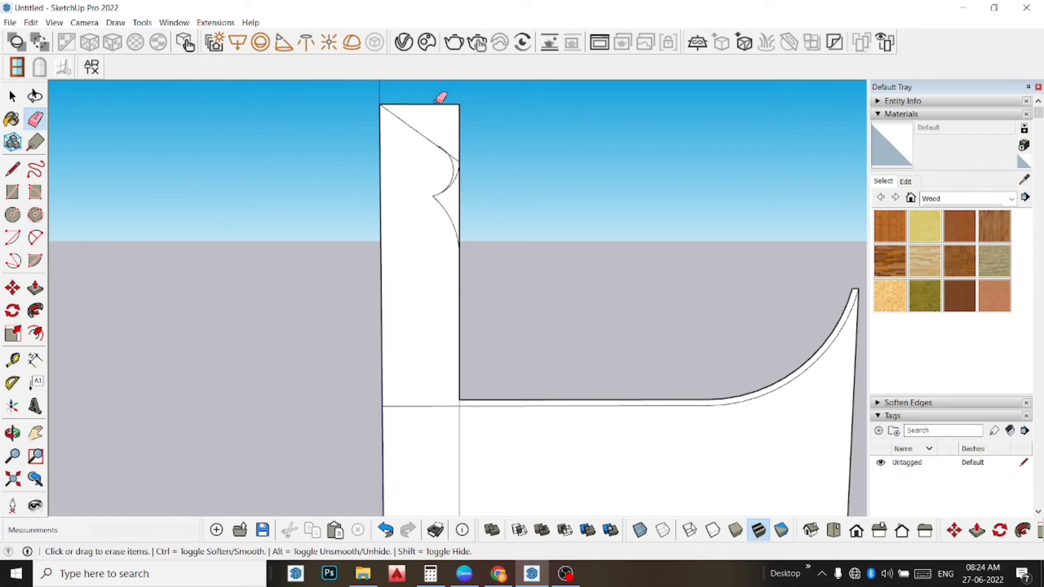
- Erase the corner edges above the slanted line and the short straight edges beside the bead
left_click_drag(436, 101, 459, 136)
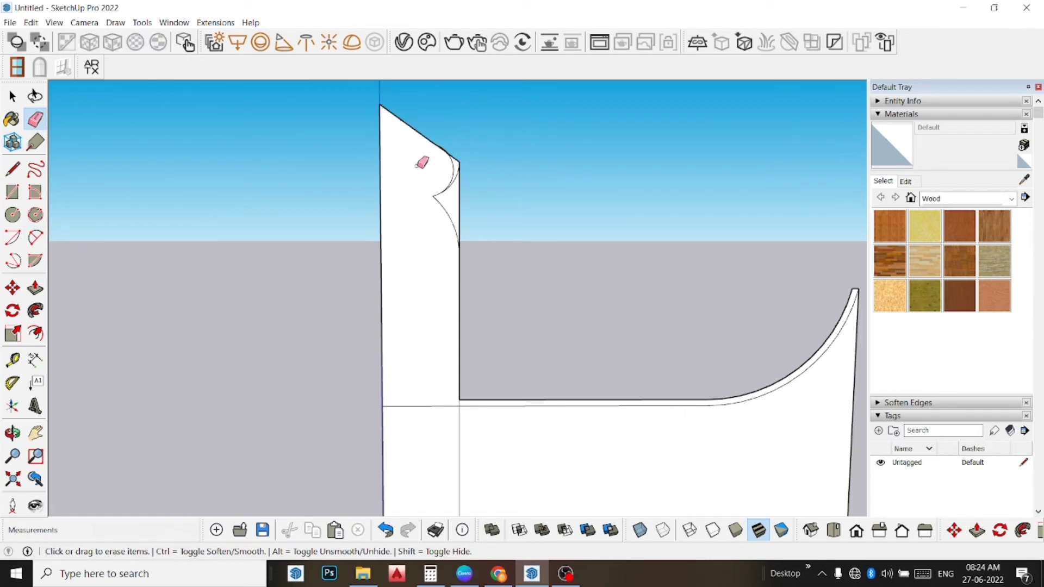
scroll(434, 163, "up", 2)
scroll(443, 161, "up", 1)
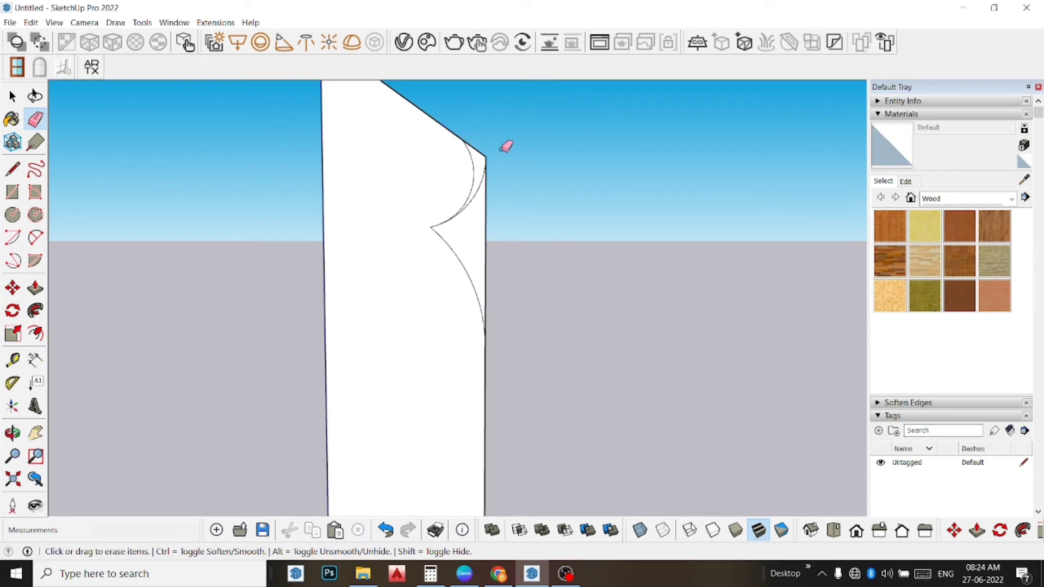
left_click(483, 163)
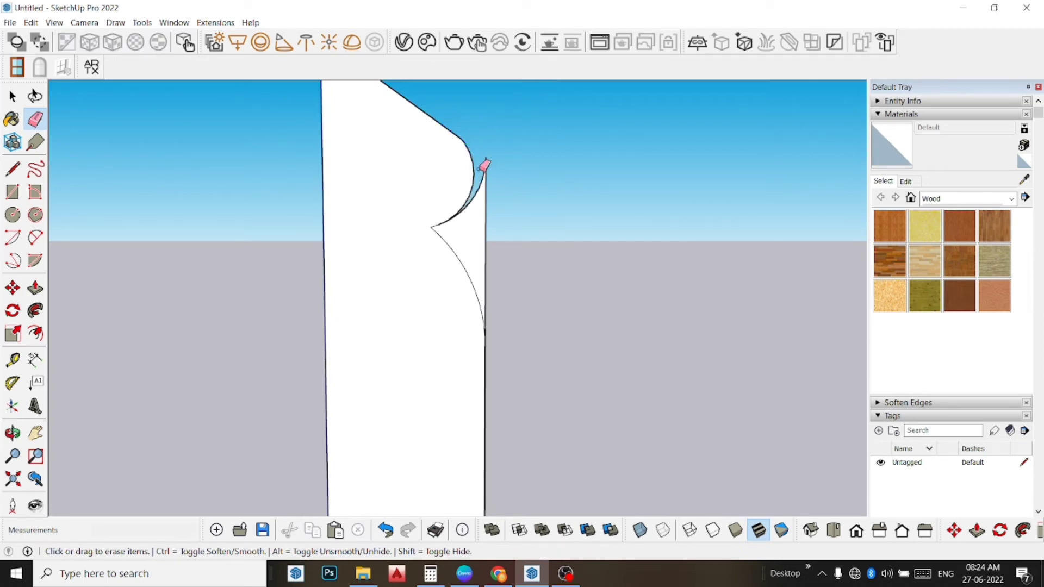
left_click(483, 166)
- Erase the short stray edges at the profile's lower left and partway up the column
scroll(472, 162, "down", 1)
scroll(468, 155, "down", 1)
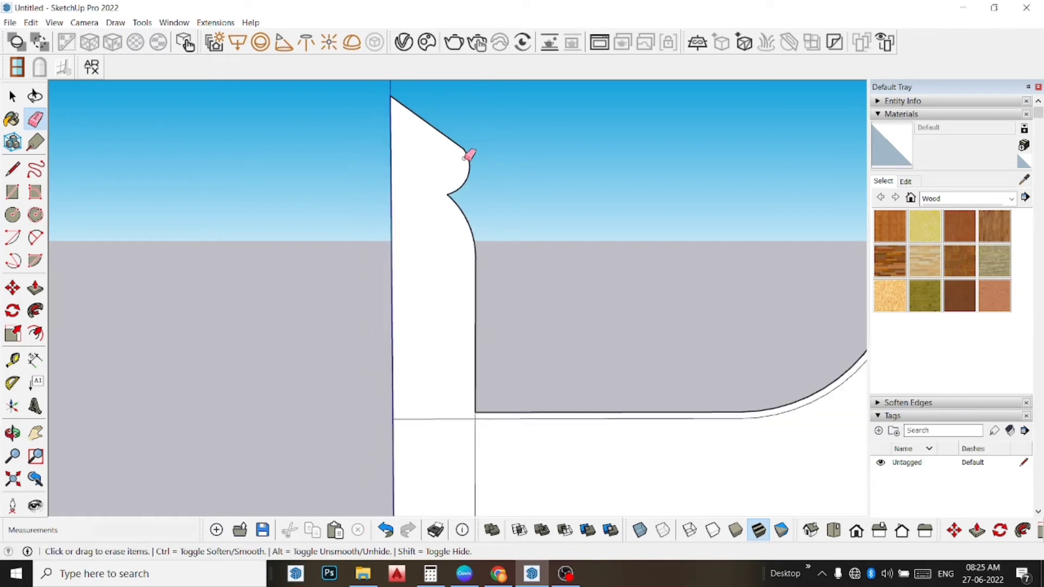
scroll(466, 148, "down", 1)
scroll(461, 152, "down", 2)
scroll(461, 151, "down", 2)
scroll(463, 149, "down", 1)
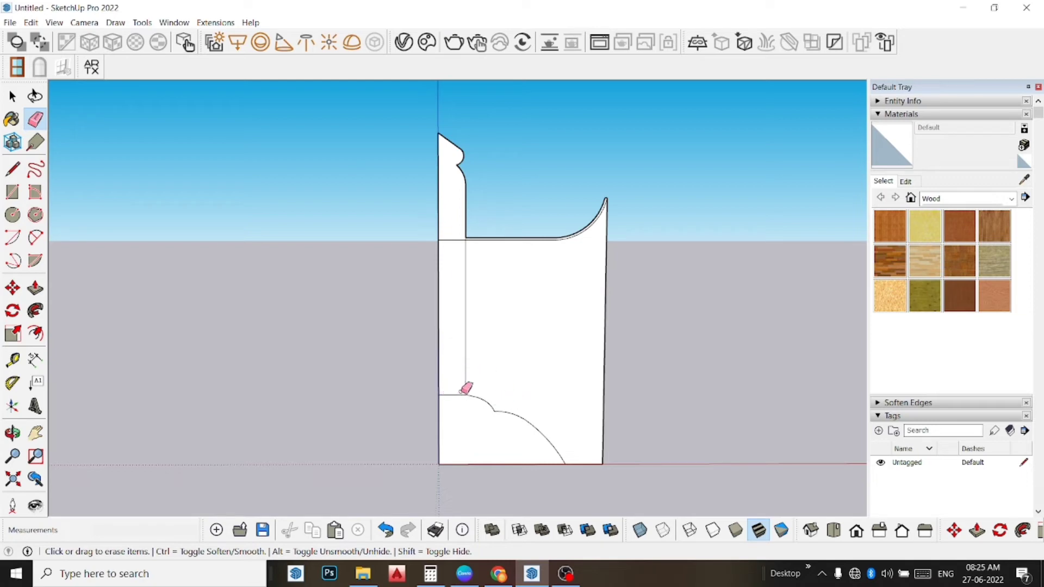
left_click(451, 394)
left_click(452, 239)
- Divide the column's long inner edge into 3 equal segments
key("space")
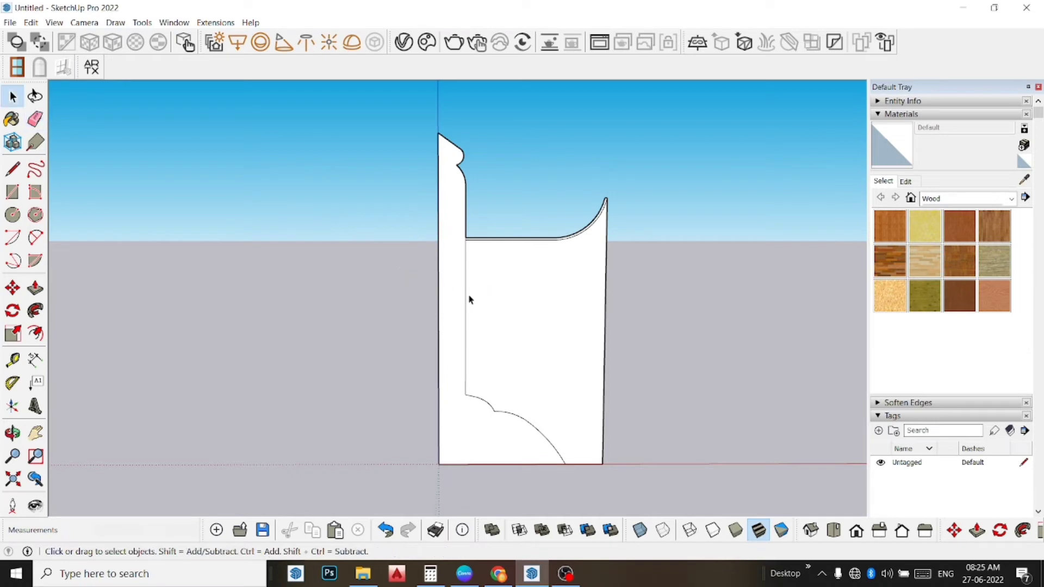
left_click(466, 301)
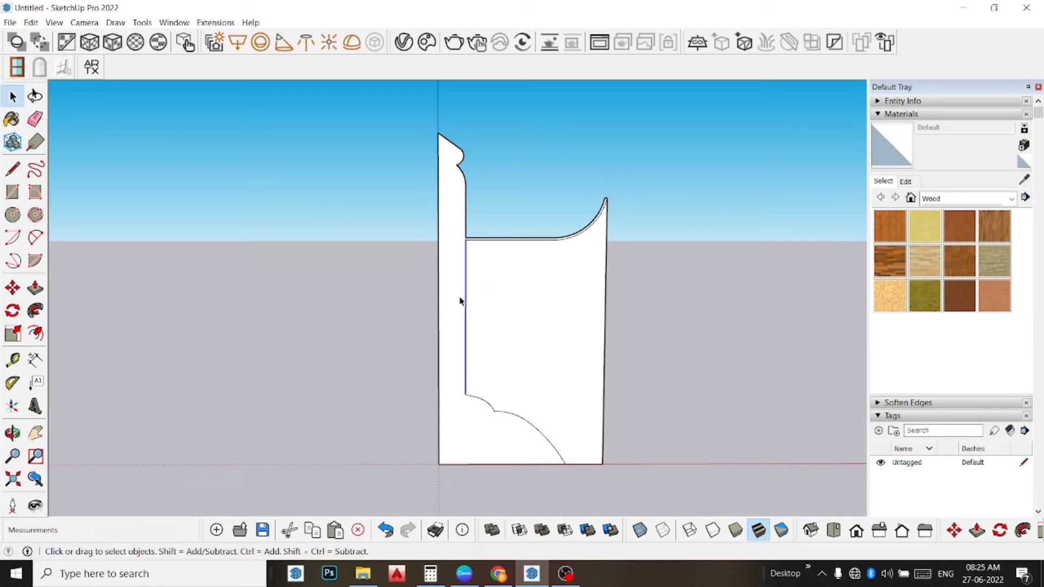
right_click(466, 303)
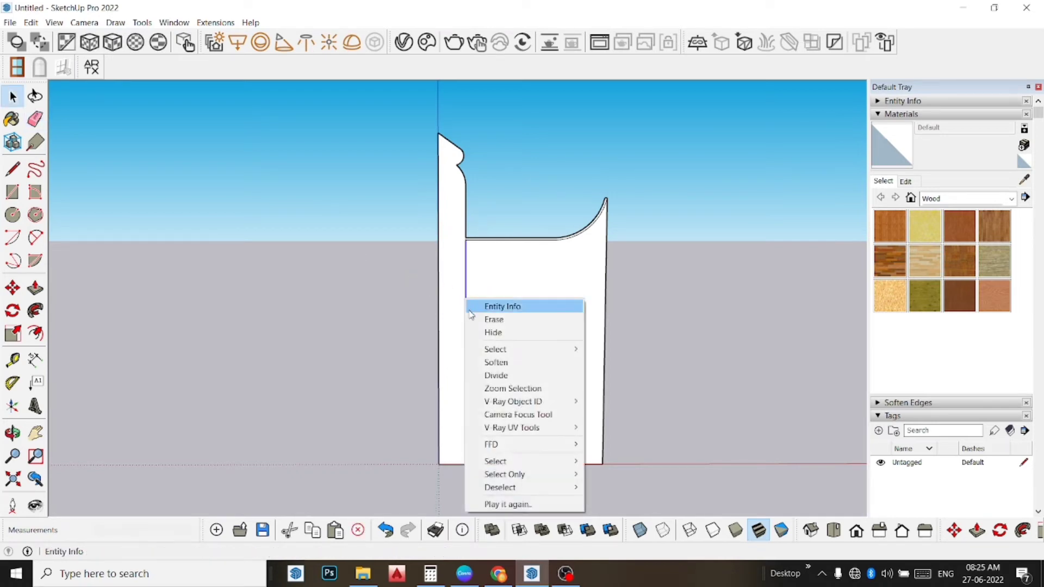
left_click(504, 375)
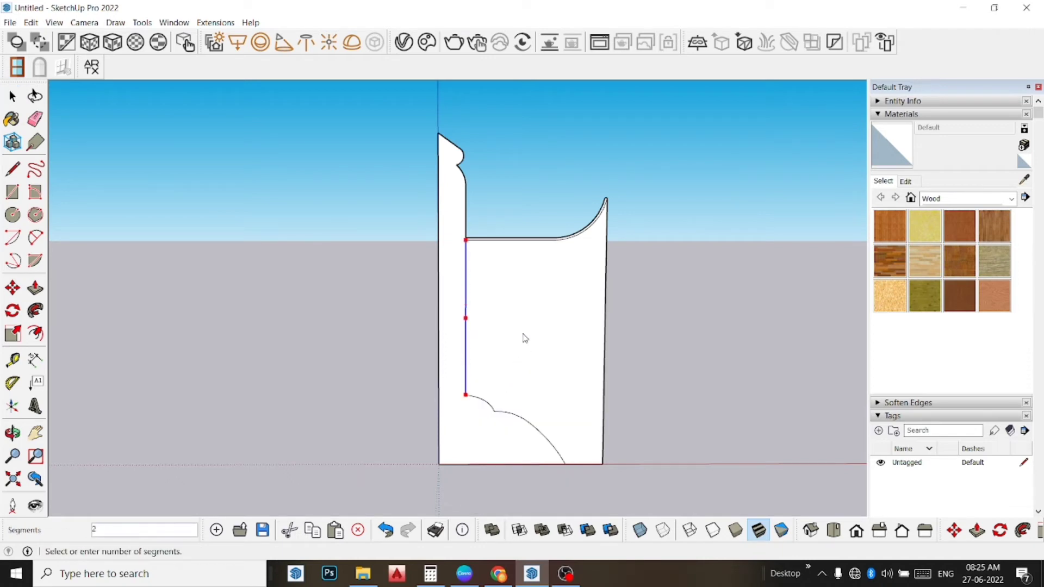
left_click(519, 371)
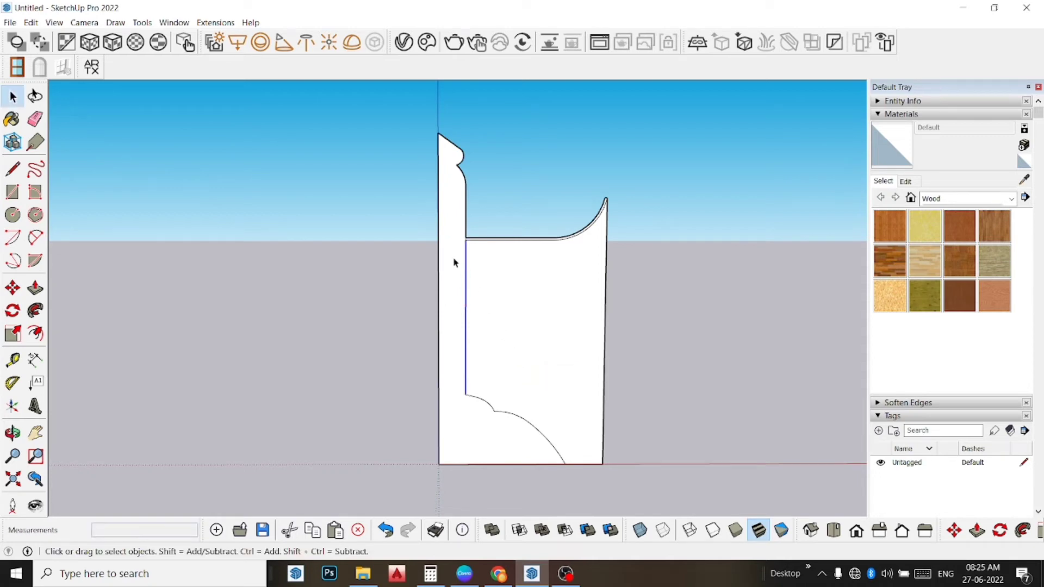
- Draw a horizontal line from the upper division point to the column's left outline
left_click(13, 169)
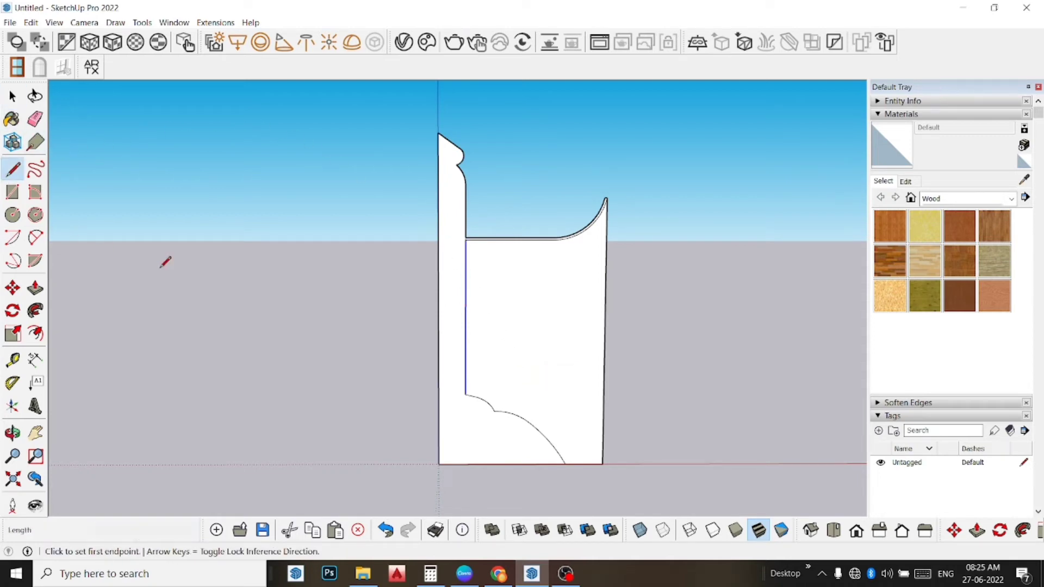
left_click(466, 270)
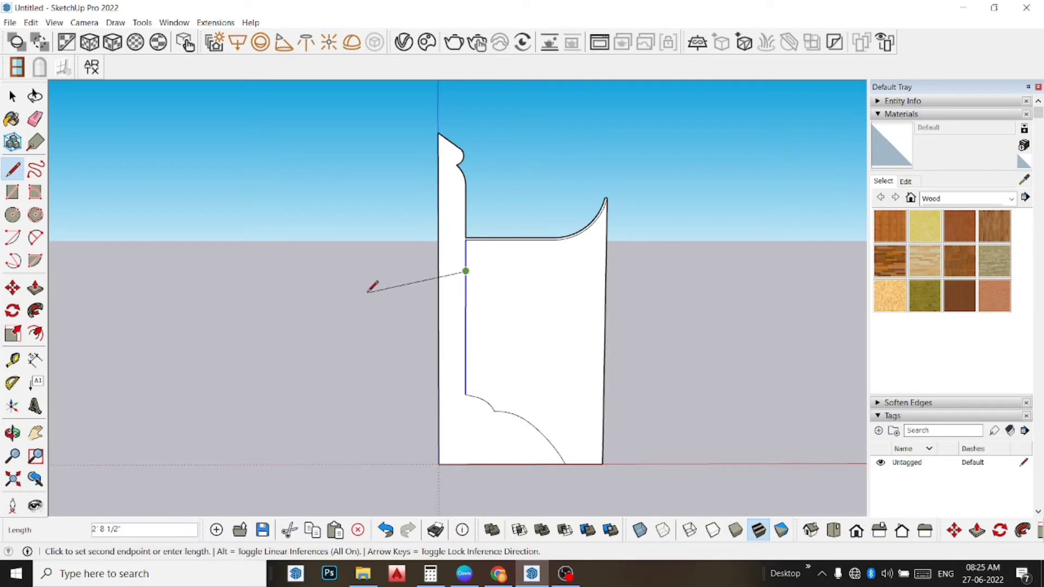
left_click(439, 270)
scroll(473, 226, "up", 1)
scroll(466, 240, "up", 2)
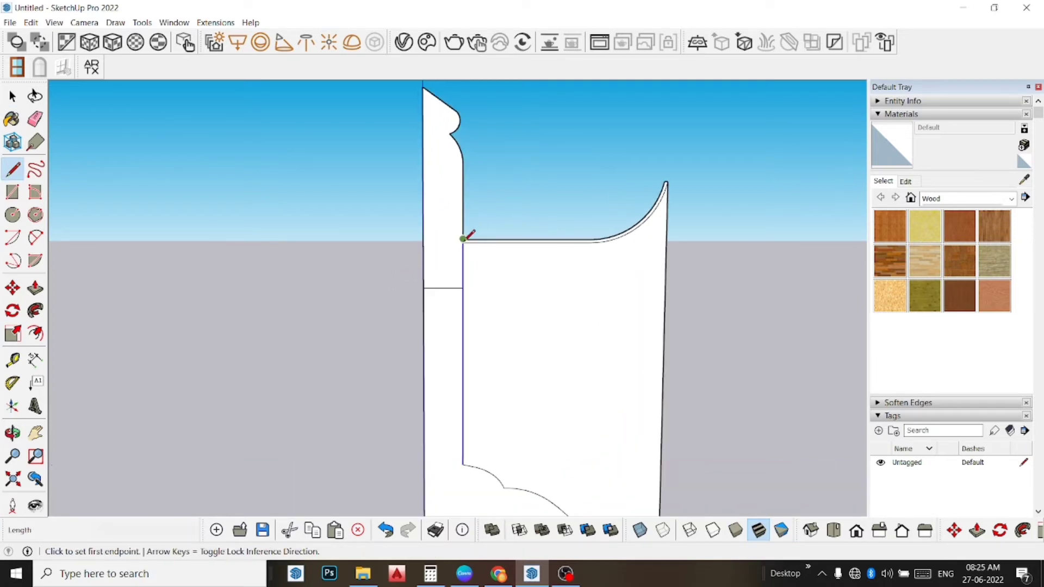
scroll(466, 239, "up", 2)
scroll(466, 238, "up", 2)
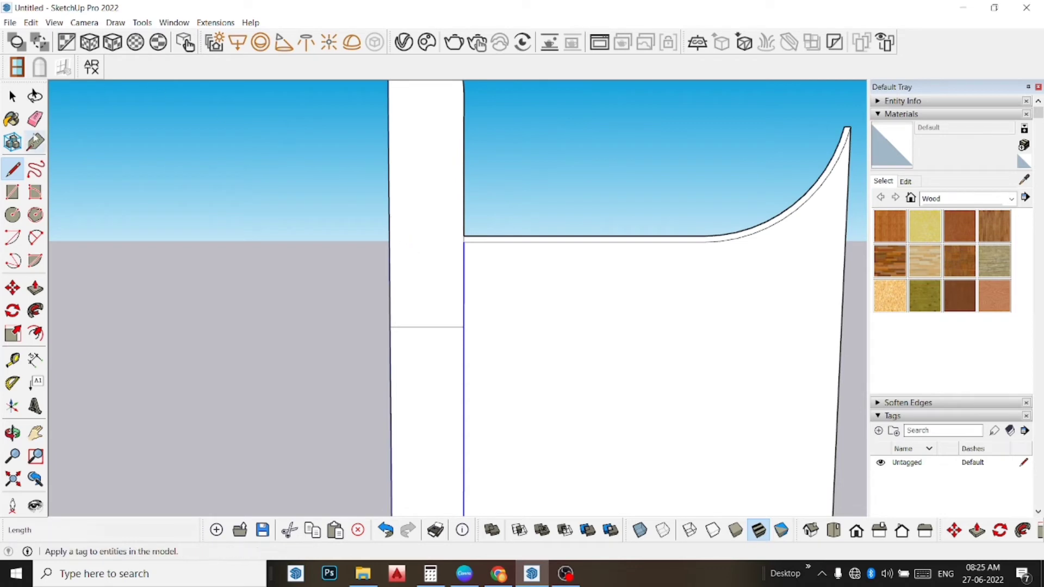
- Arc from the inner corner to the upper division point with a 1-inch bulge, erasing the straight edge behind
left_click(35, 237)
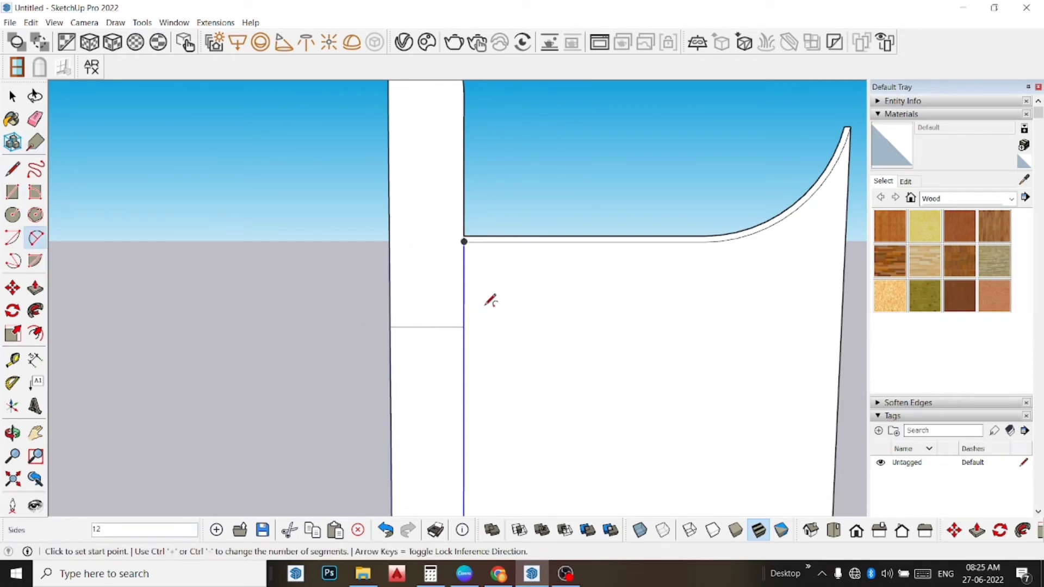
left_click(464, 241)
left_click(463, 326)
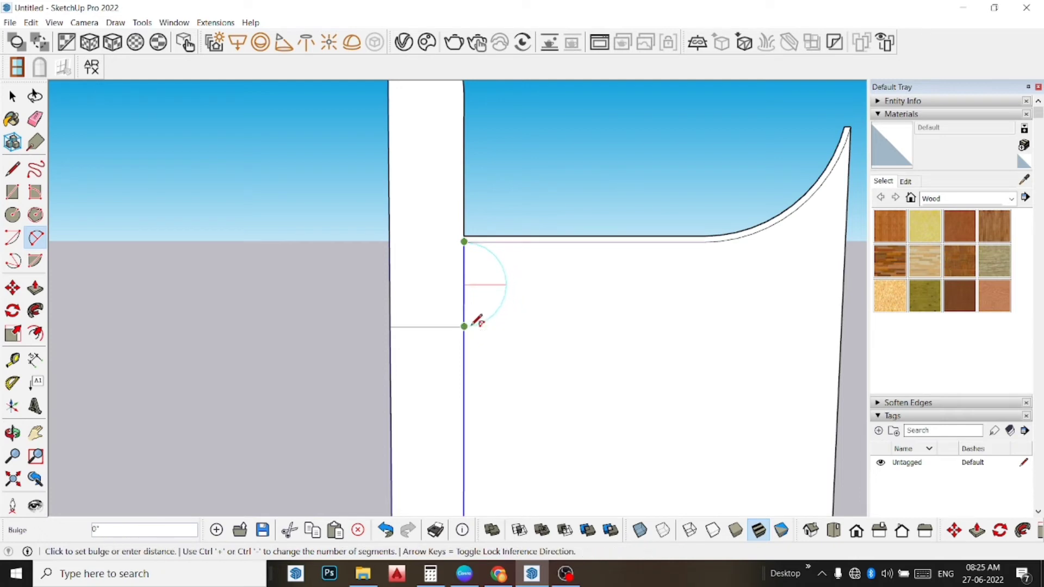
scroll(494, 282, "up", 1)
scroll(484, 282, "up", 1)
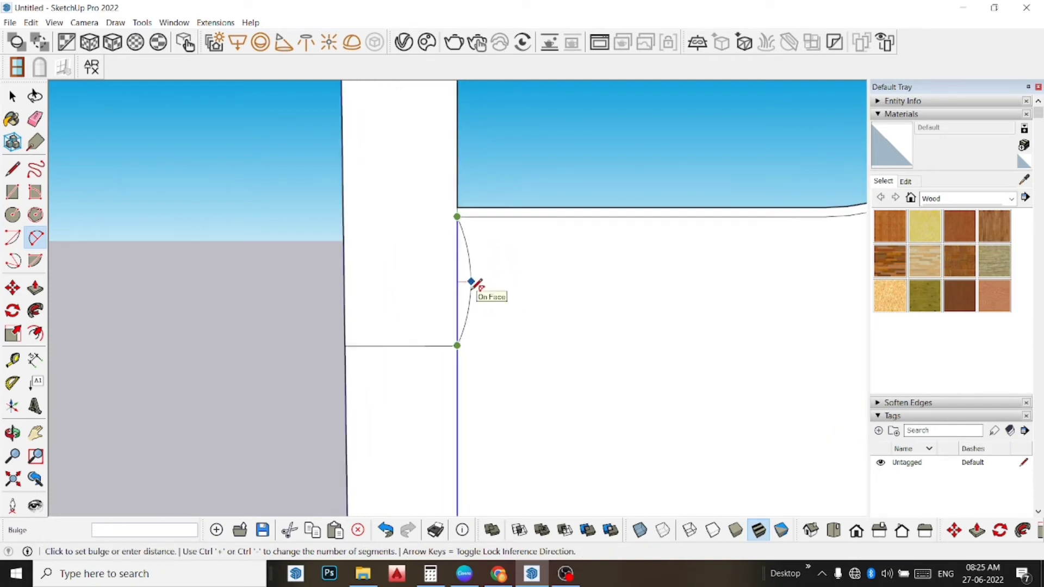
scroll(476, 283, "up", 1)
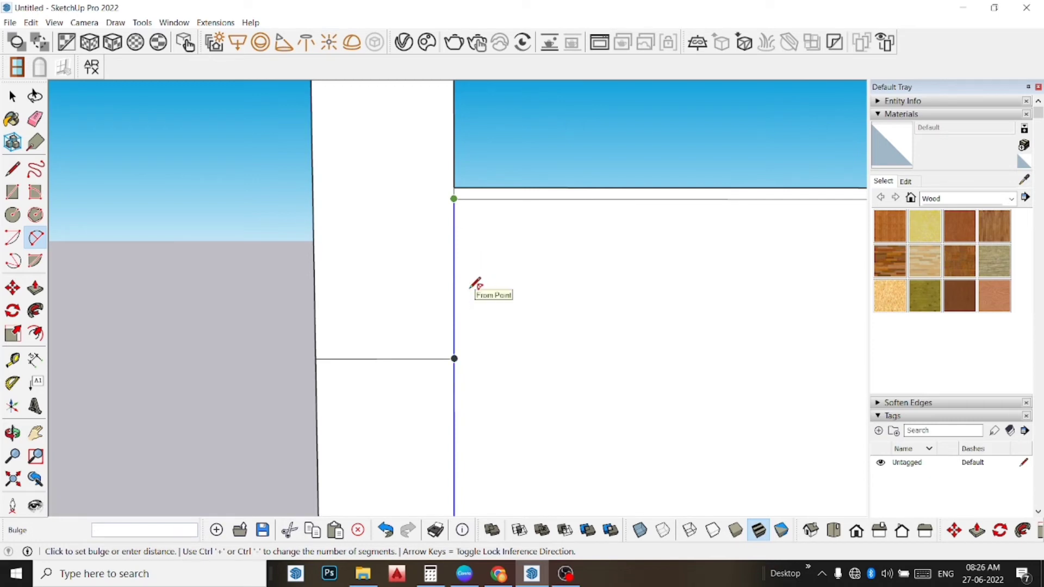
type("1")
key("Return")
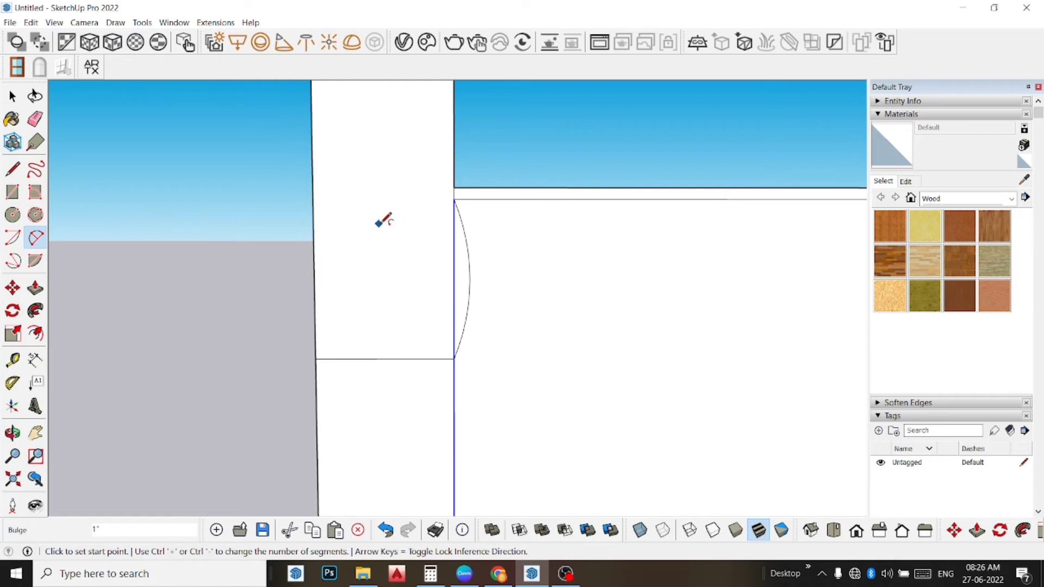
scroll(377, 225, "down", 1)
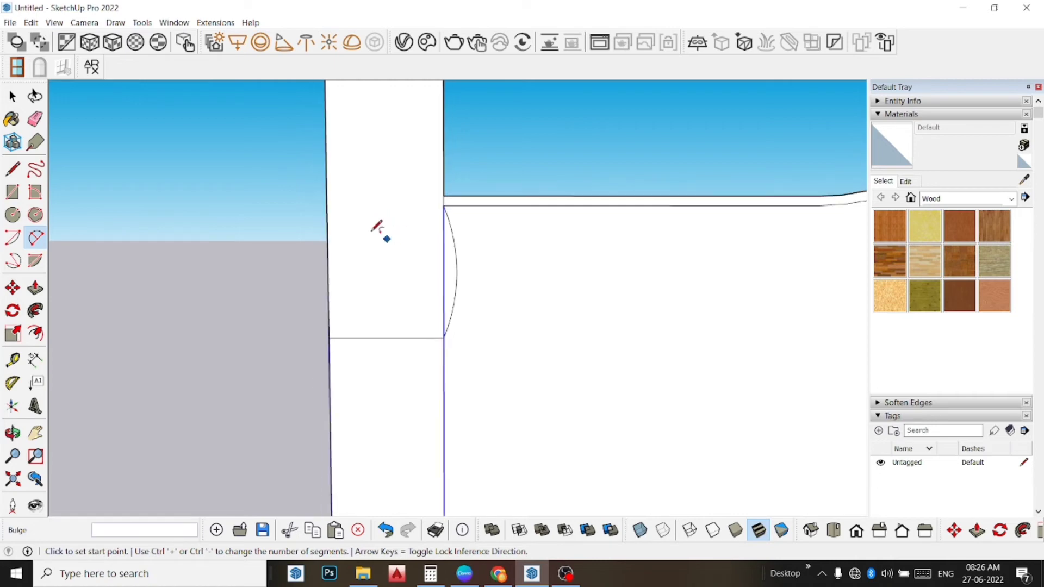
left_click(35, 119)
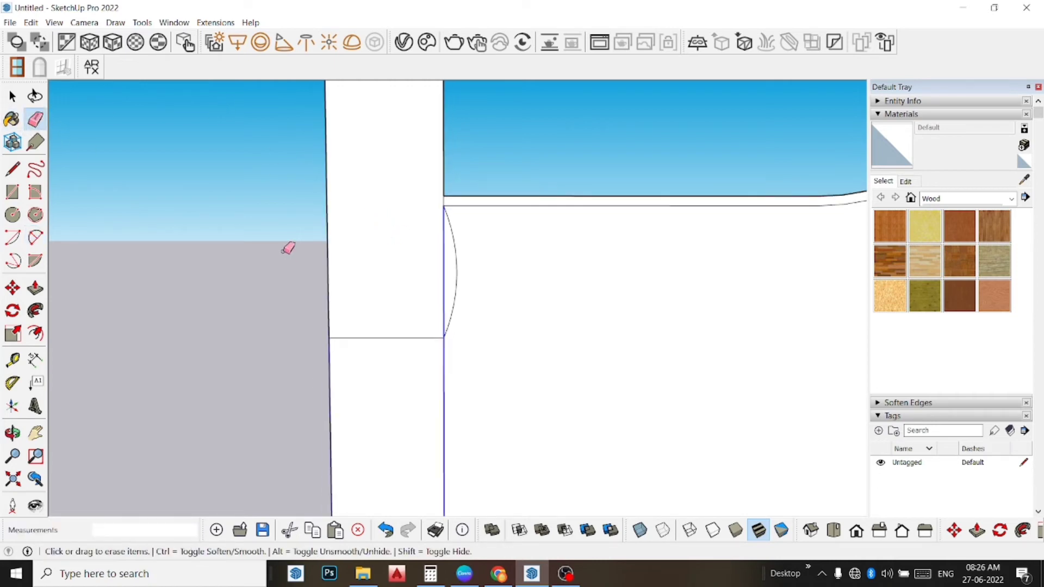
left_click(441, 265)
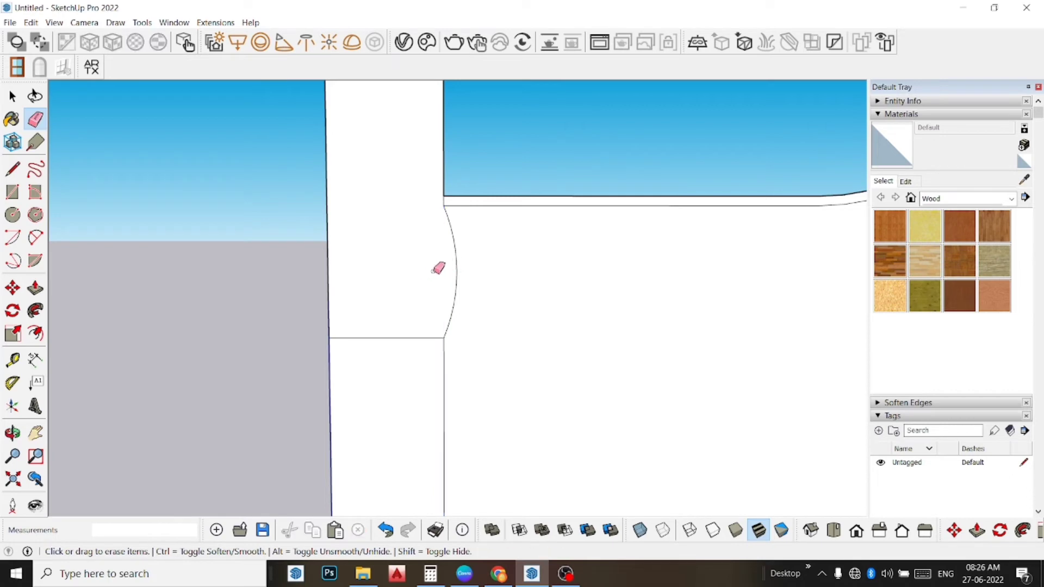
key("space")
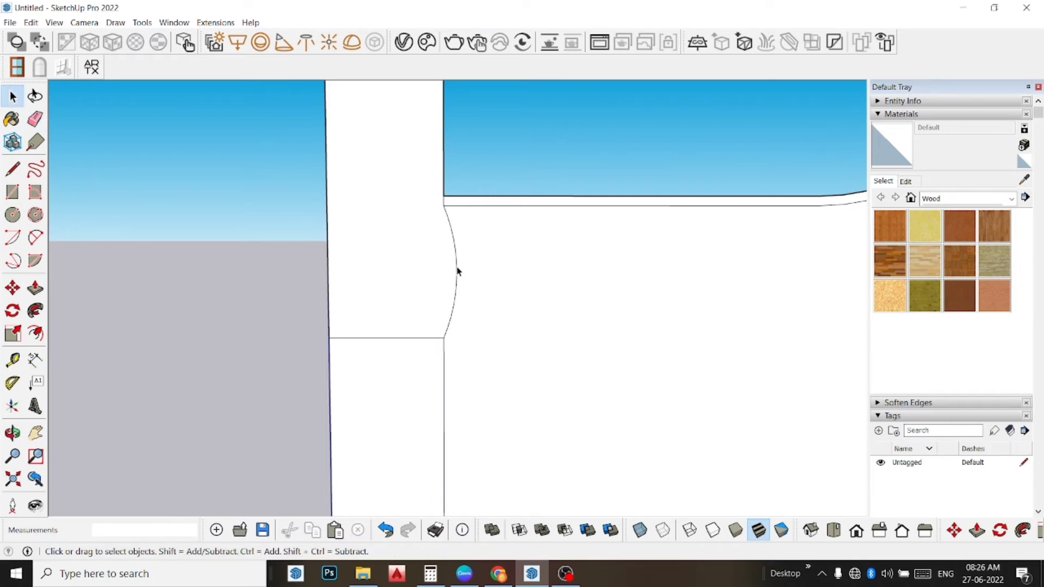
- Copy the bulging arc from its top to bottom endpoint and array it *10 down the column
left_click(457, 270)
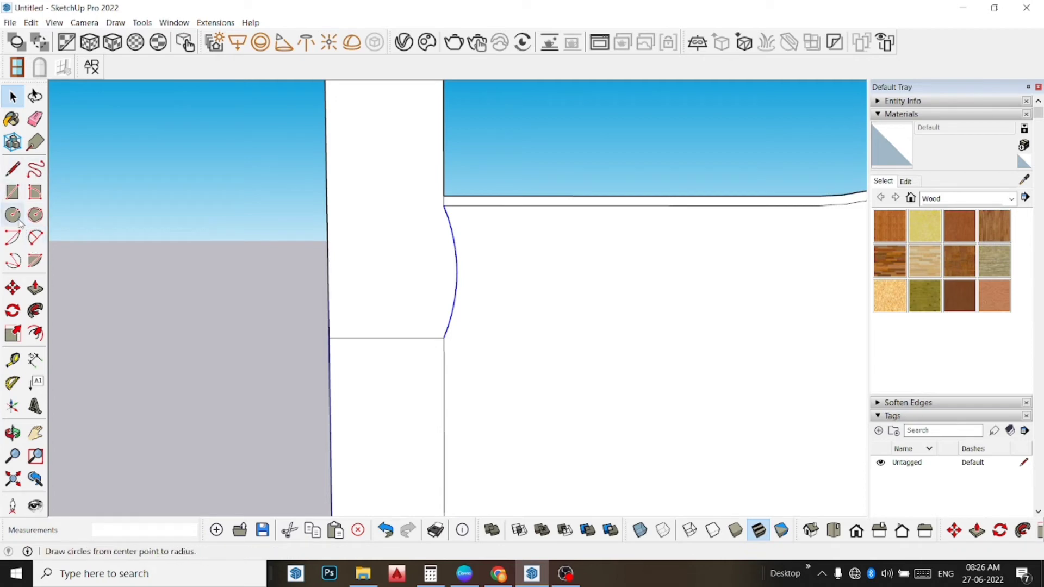
left_click(12, 288)
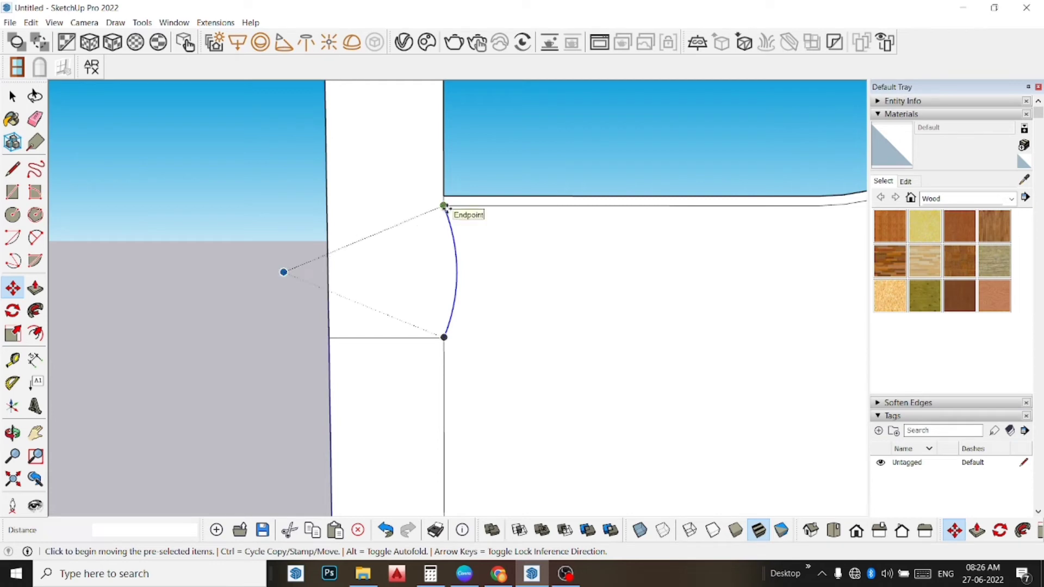
left_click(444, 206)
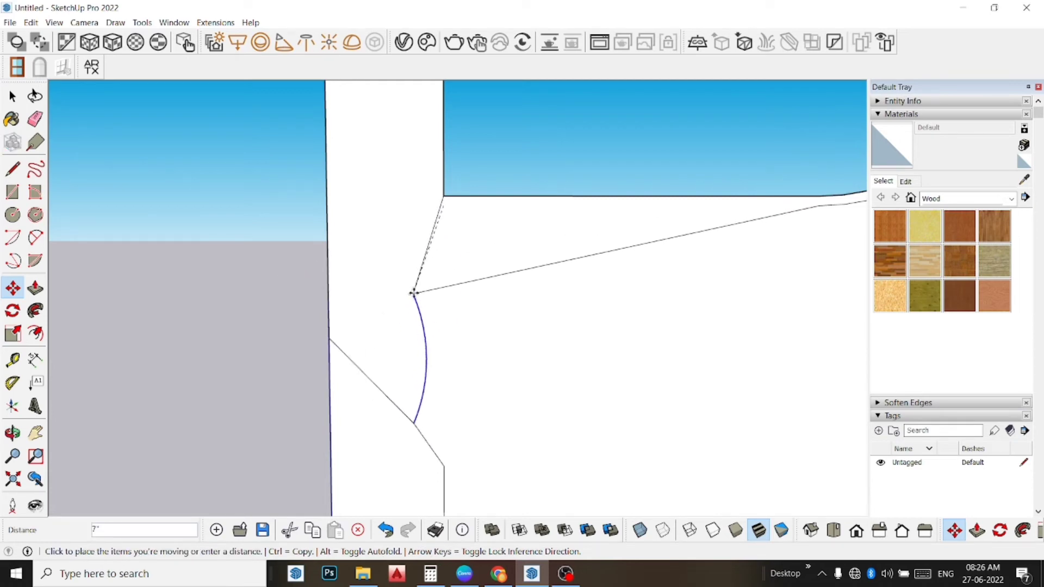
key("ctrl")
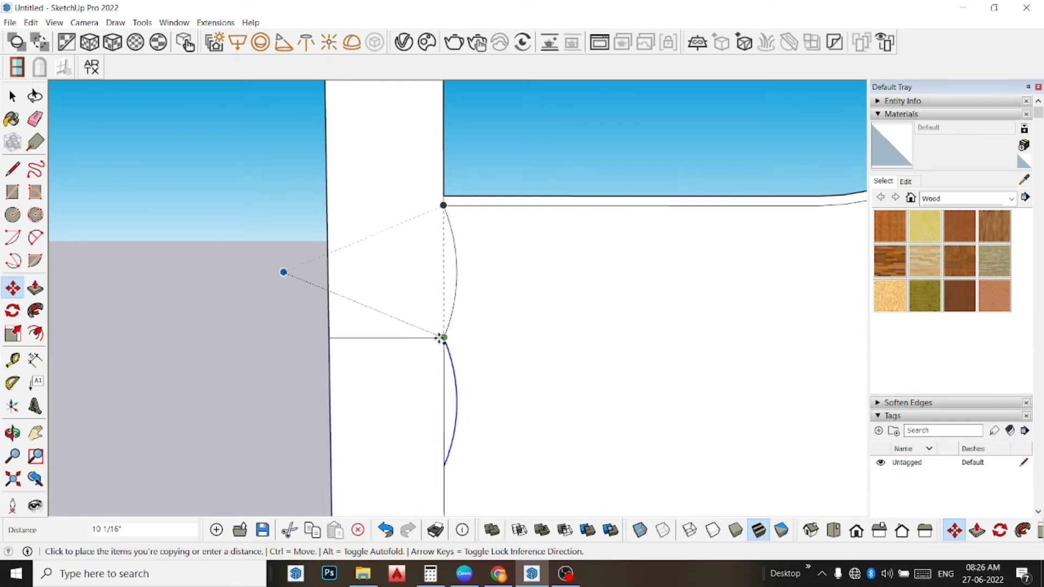
left_click(440, 338)
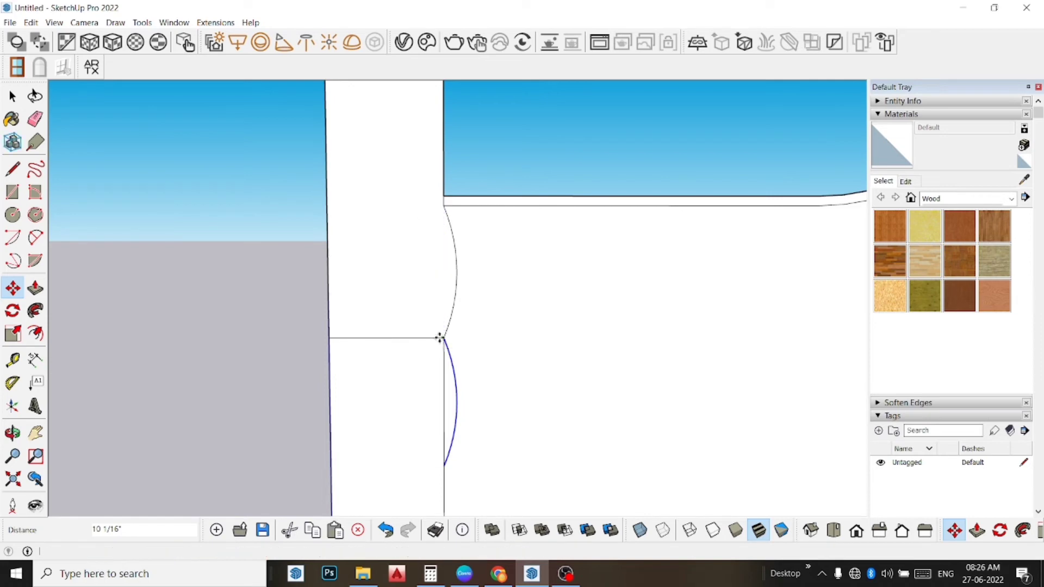
type("*")
key("Return")
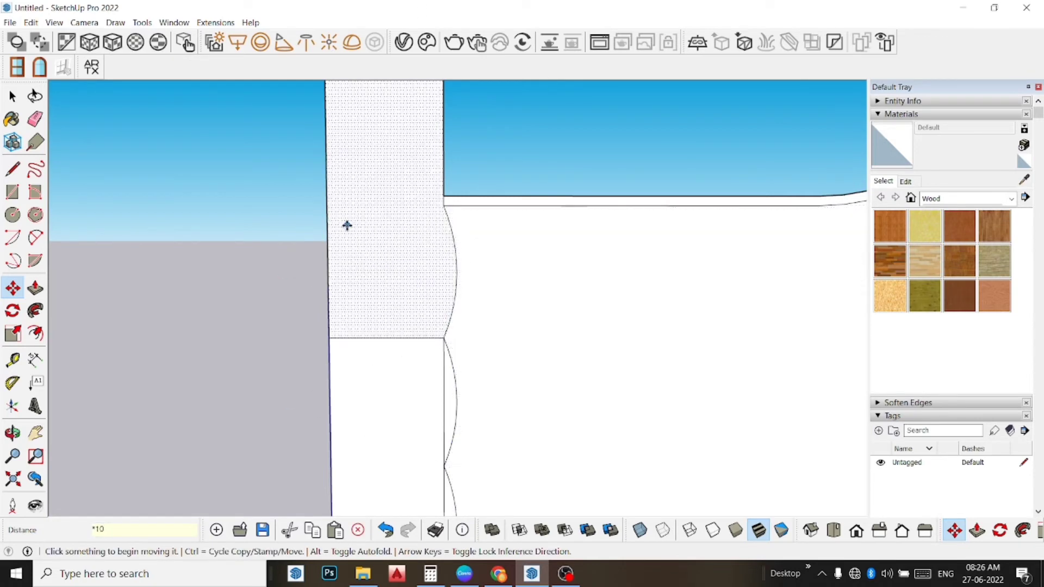
scroll(346, 226, "down", 1)
scroll(345, 228, "down", 1)
scroll(346, 234, "down", 2)
scroll(344, 243, "down", 2)
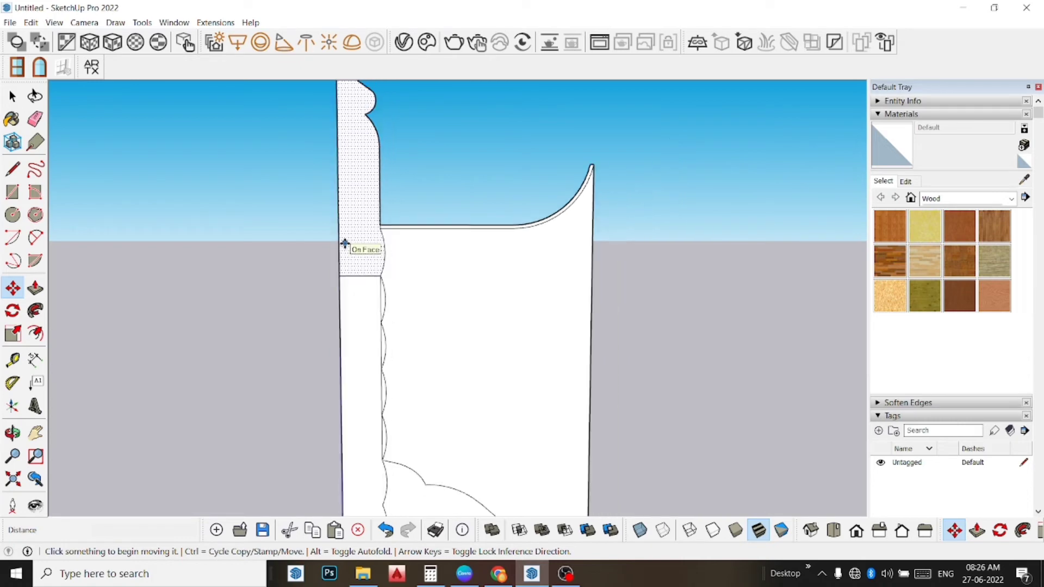
scroll(343, 242, "down", 1)
scroll(357, 291, "down", 1)
scroll(352, 287, "down", 1)
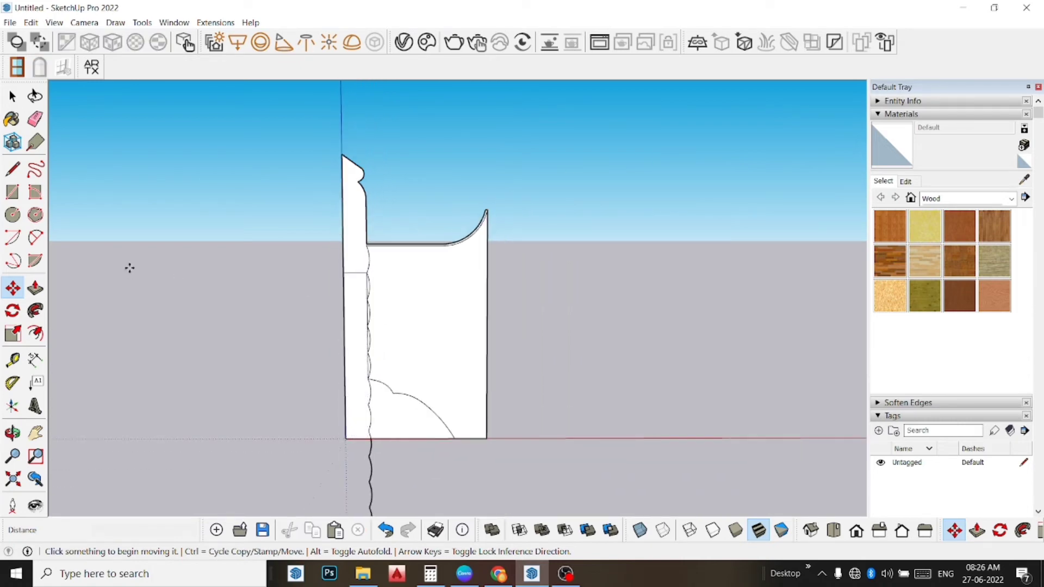
- Erase the stray curved segment and short stub below the base, plus leftover edges along the column
left_click(35, 120)
scroll(561, 417, "down", 1)
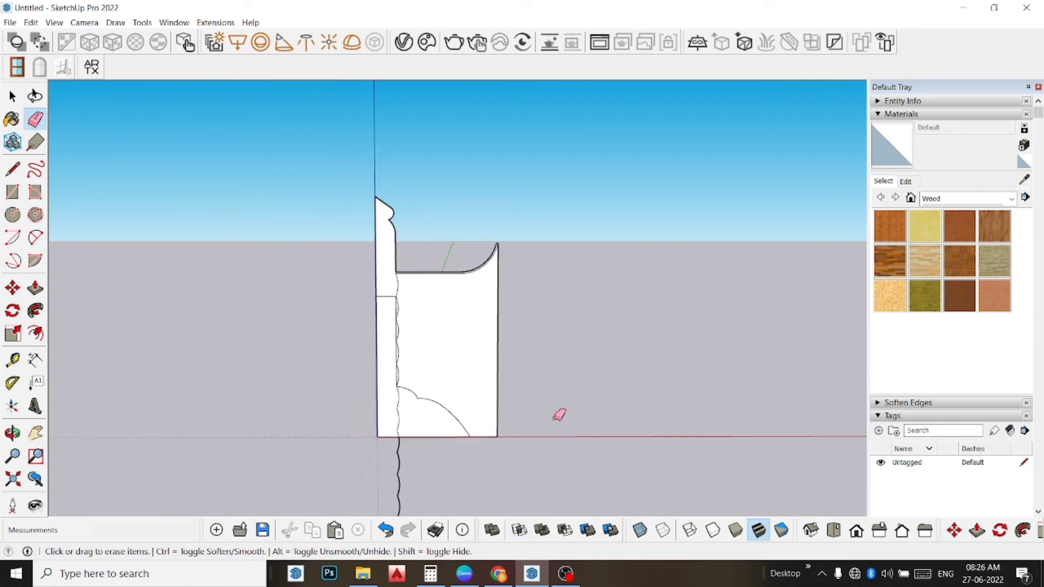
scroll(559, 415, "down", 1)
scroll(559, 415, "down", 1)
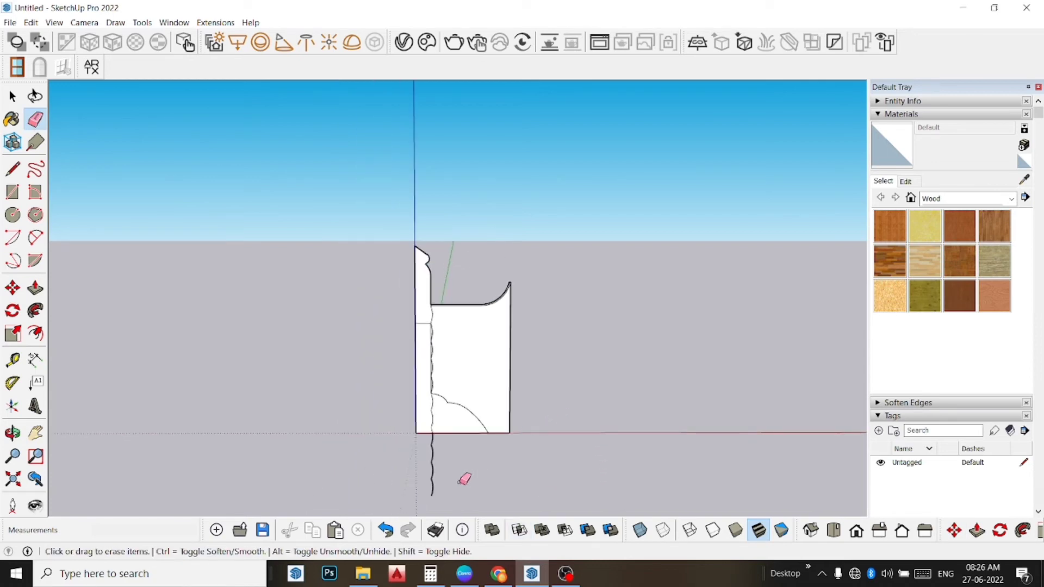
mouse_move(447, 493)
left_mouse_down()
mouse_move(396, 487)
mouse_move(407, 467)
left_mouse_up()
scroll(443, 439, "up", 1)
scroll(440, 452, "up", 1)
left_click(429, 433)
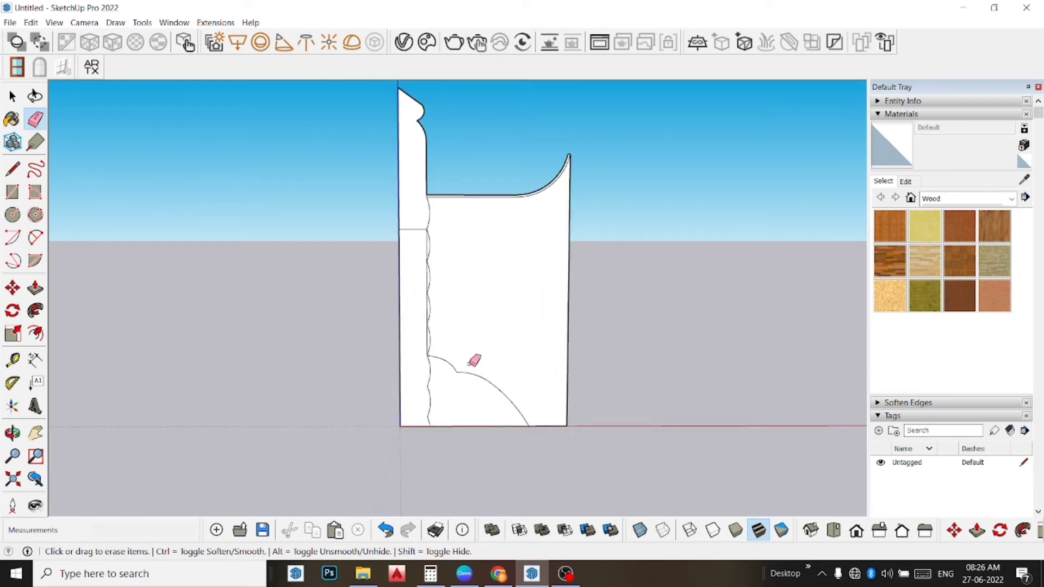
scroll(425, 365, "up", 2)
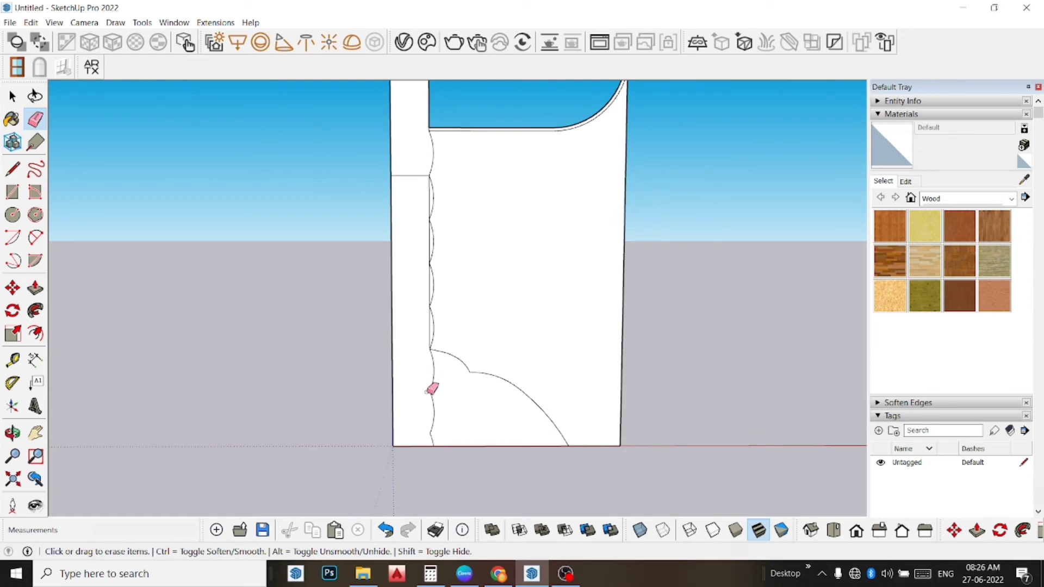
mouse_move(427, 392)
left_mouse_down()
mouse_move(436, 405)
mouse_move(433, 373)
left_mouse_up()
- Erase the horizontal cross line, the straight edges behind the arcs, and the profile's right vertical edge
scroll(413, 191, "up", 1)
scroll(420, 179, "up", 3)
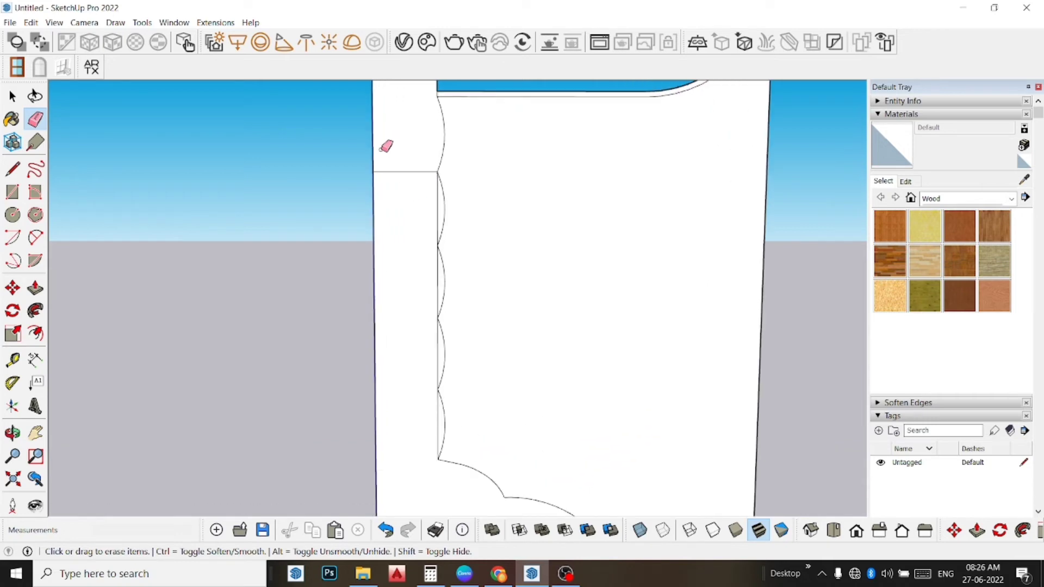
left_click_drag(425, 161, 413, 190)
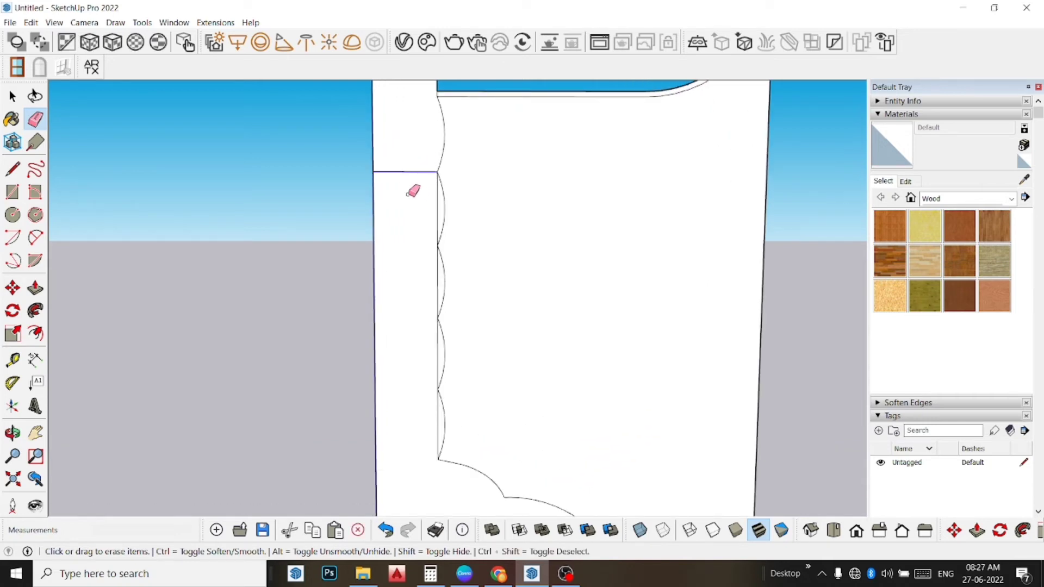
left_click(439, 202)
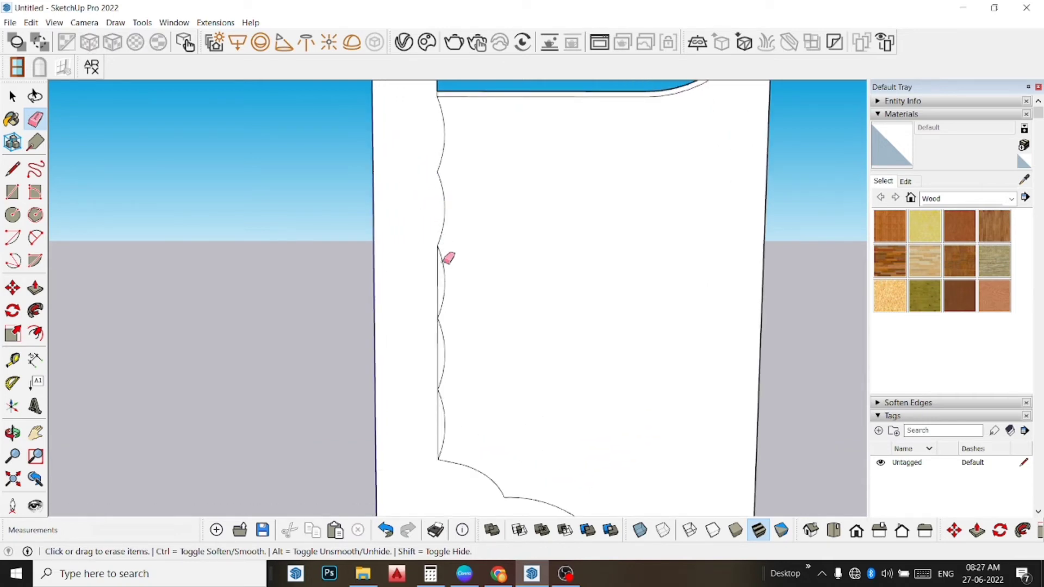
left_click_drag(445, 259, 430, 318)
left_click(441, 348)
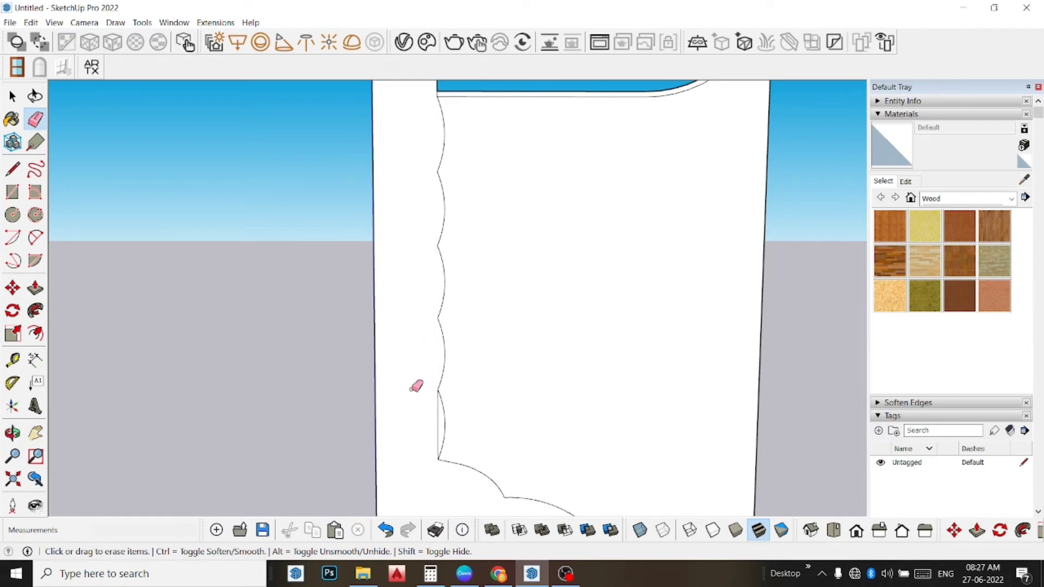
left_click(440, 420)
scroll(460, 382, "down", 1)
scroll(460, 382, "down", 1)
scroll(460, 381, "down", 1)
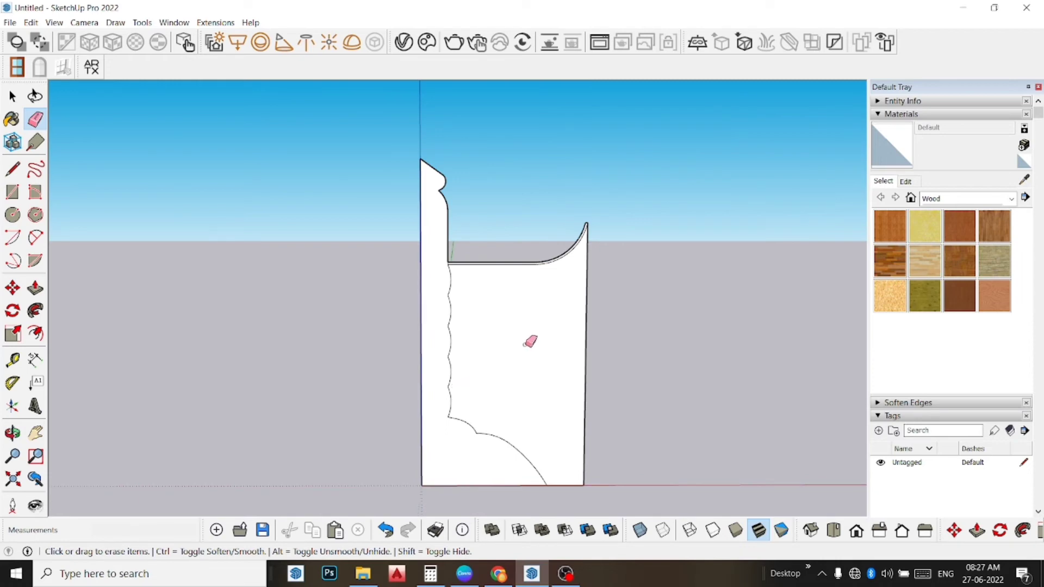
left_click(586, 326)
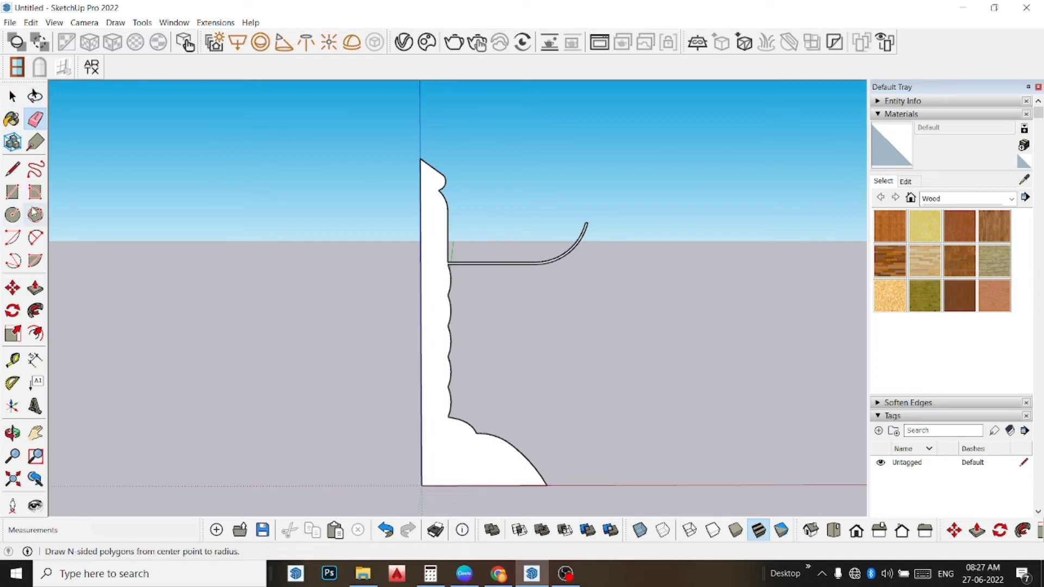
- Close the domed base with a line from the column's base to the profile's left edge
left_click(12, 169)
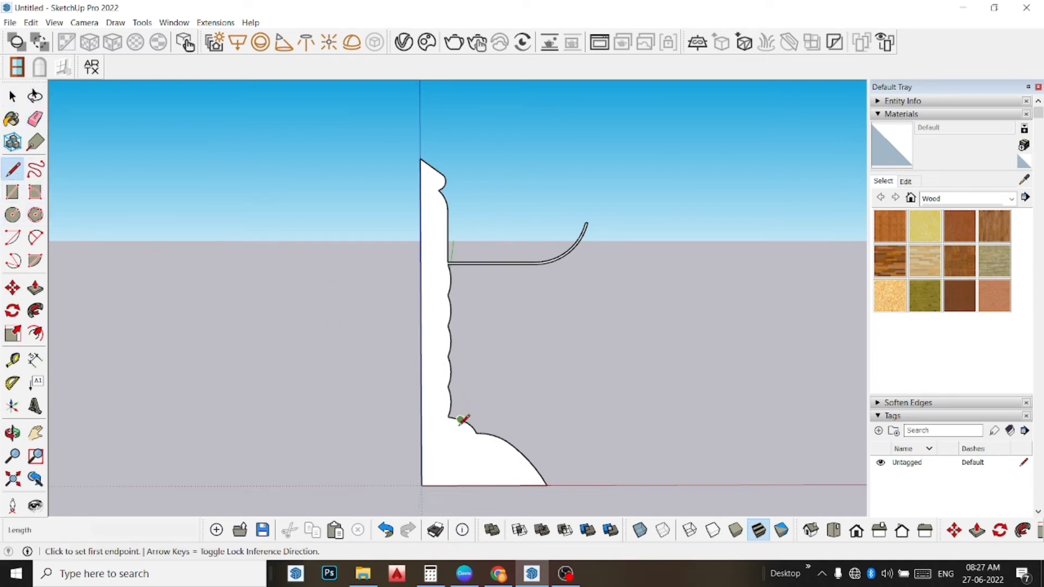
scroll(460, 420, "up", 1)
scroll(458, 419, "up", 1)
scroll(449, 402, "up", 1)
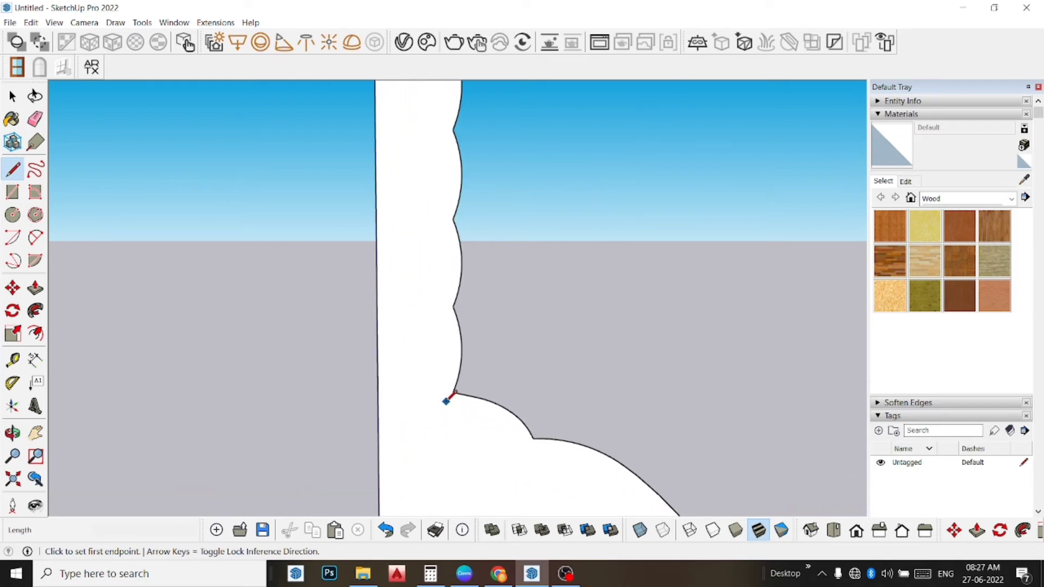
left_click(454, 392)
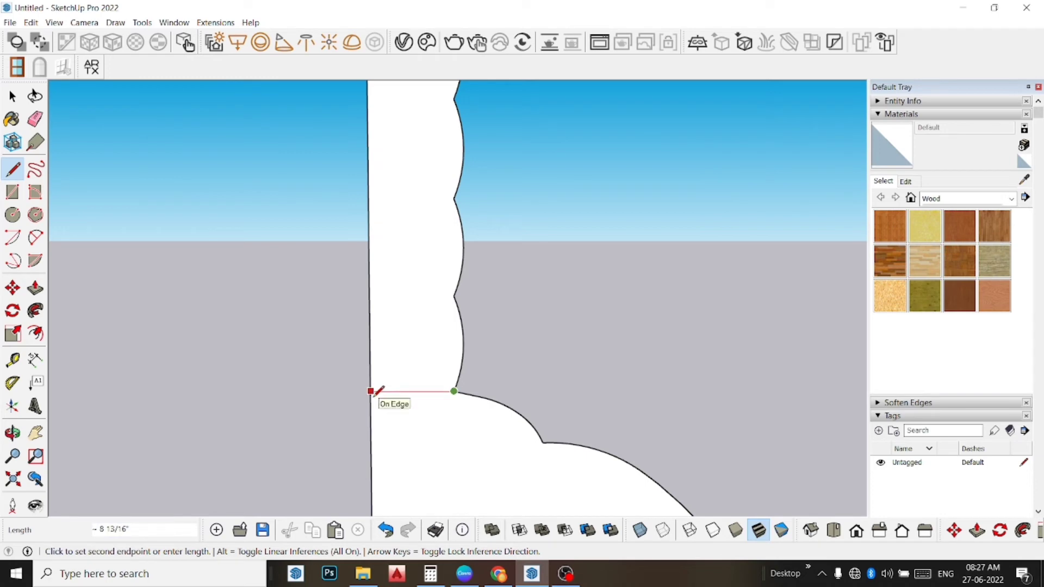
left_click(375, 394)
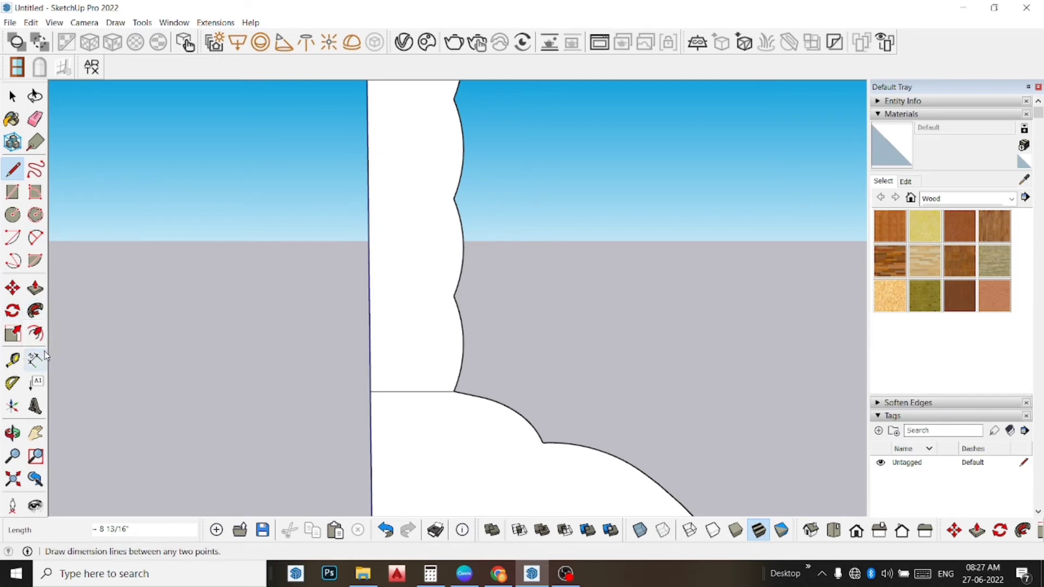
- Offset the base face's outline inward to create an inset outline
left_click(37, 335)
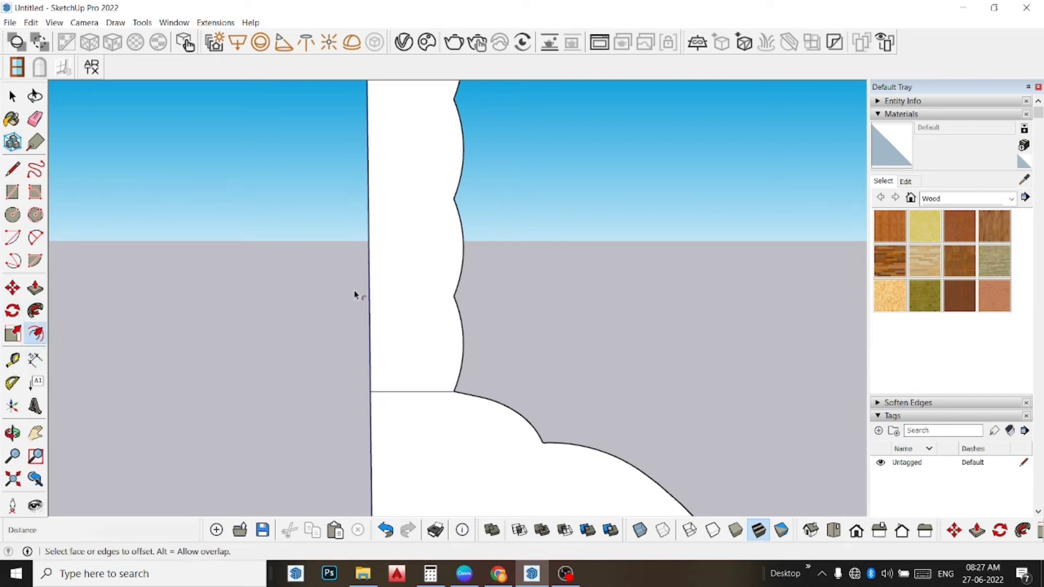
scroll(354, 294, "down", 2)
scroll(354, 294, "down", 2)
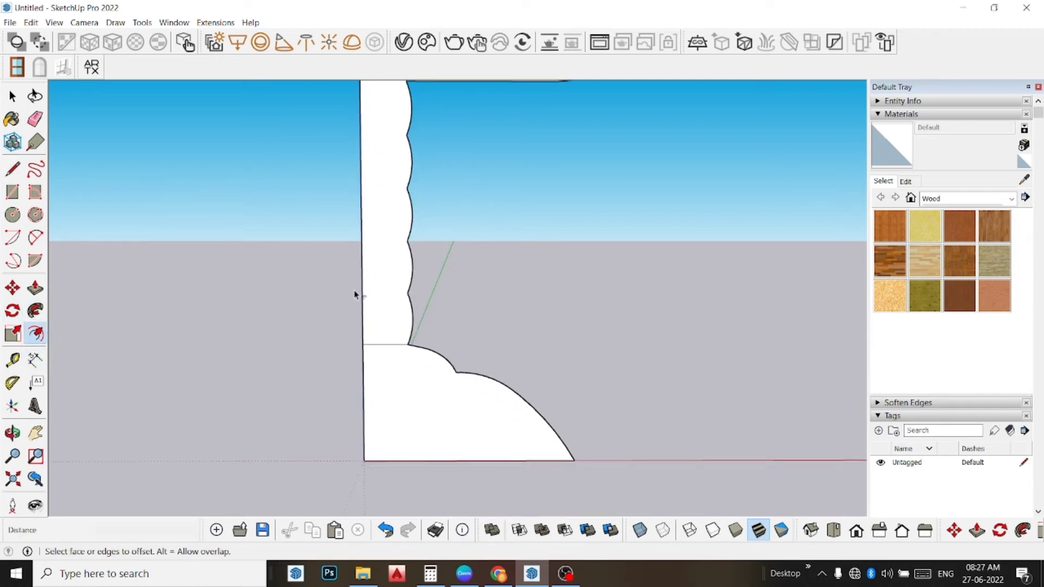
scroll(385, 388, "up", 1)
left_click(381, 387)
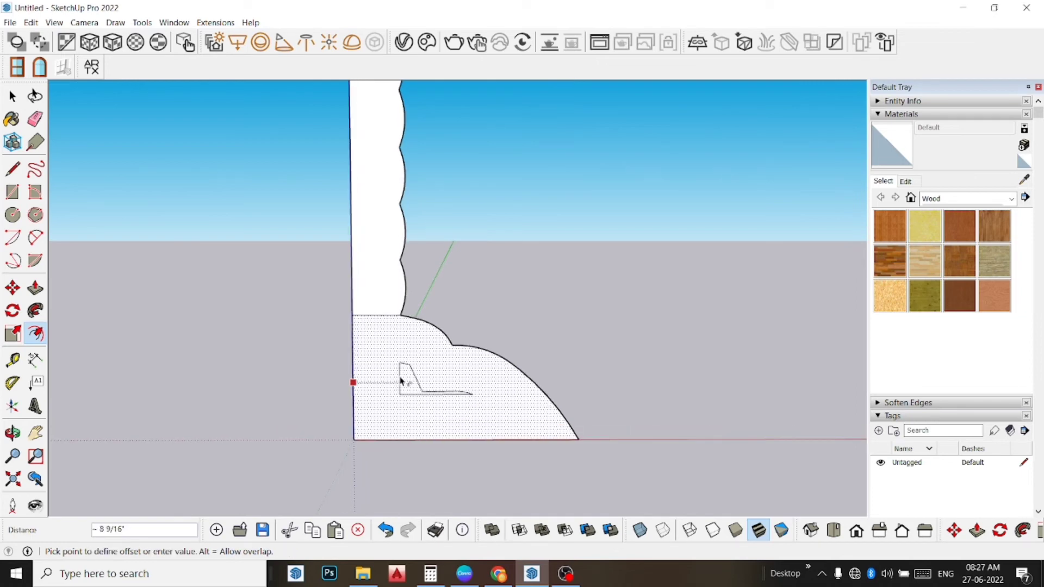
left_click(360, 427)
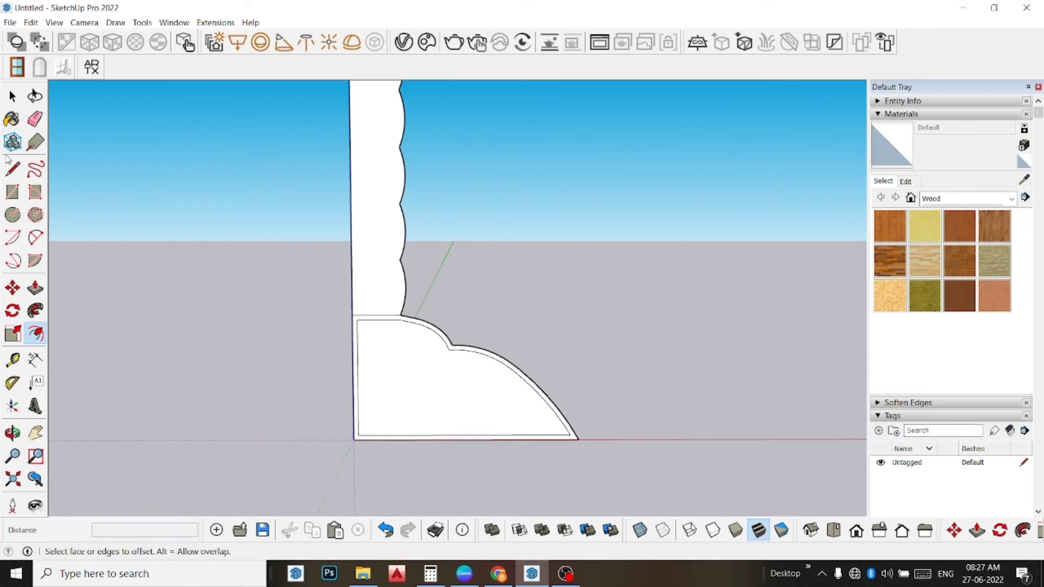
- Join the inset outline's top-left corner to the outer left edge with a short line
left_click(15, 170)
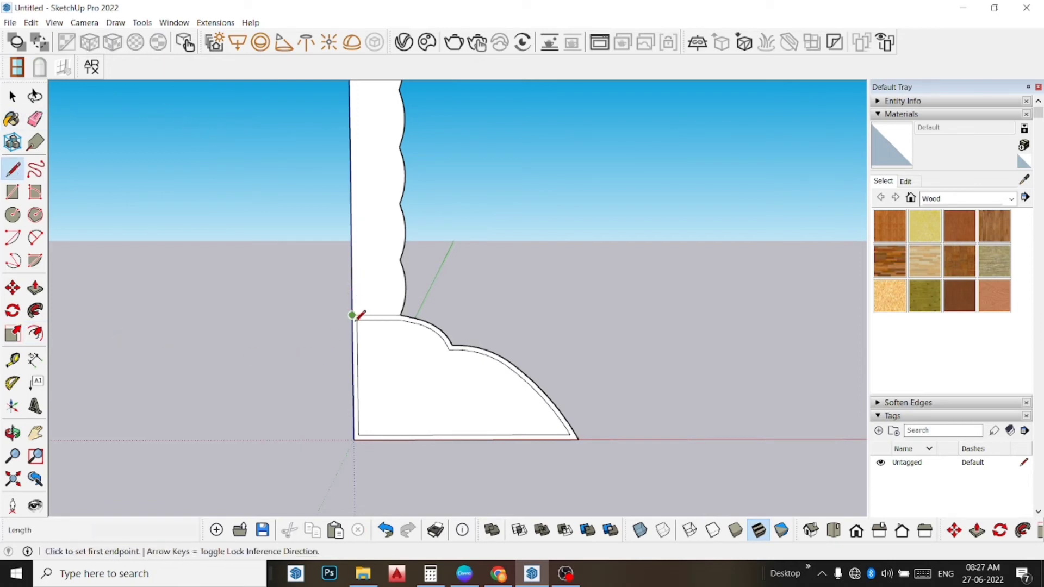
scroll(359, 318, "up", 1)
scroll(403, 354, "up", 1)
scroll(392, 340, "up", 1)
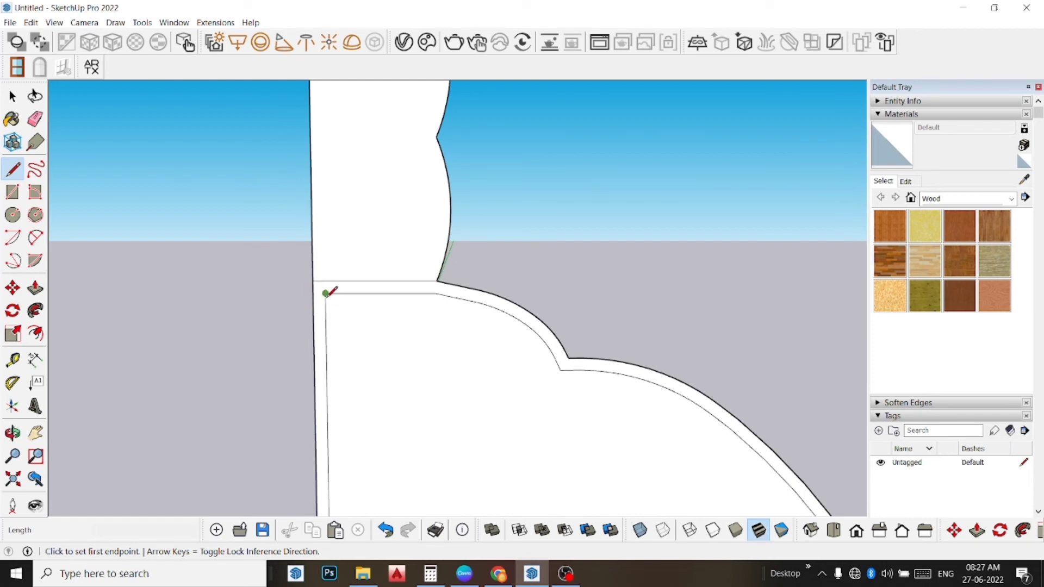
left_click(325, 293)
left_click(313, 293)
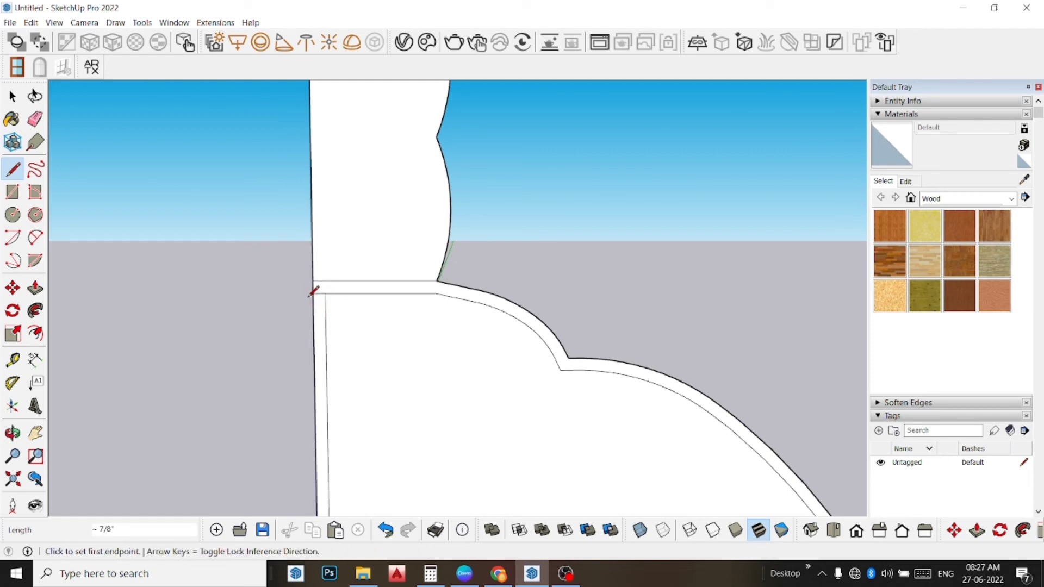
- Join the inset outline's bottom-right corner to the base's bottom edge with a short line
scroll(451, 234, "down", 2)
scroll(438, 240, "down", 1)
scroll(432, 250, "down", 1)
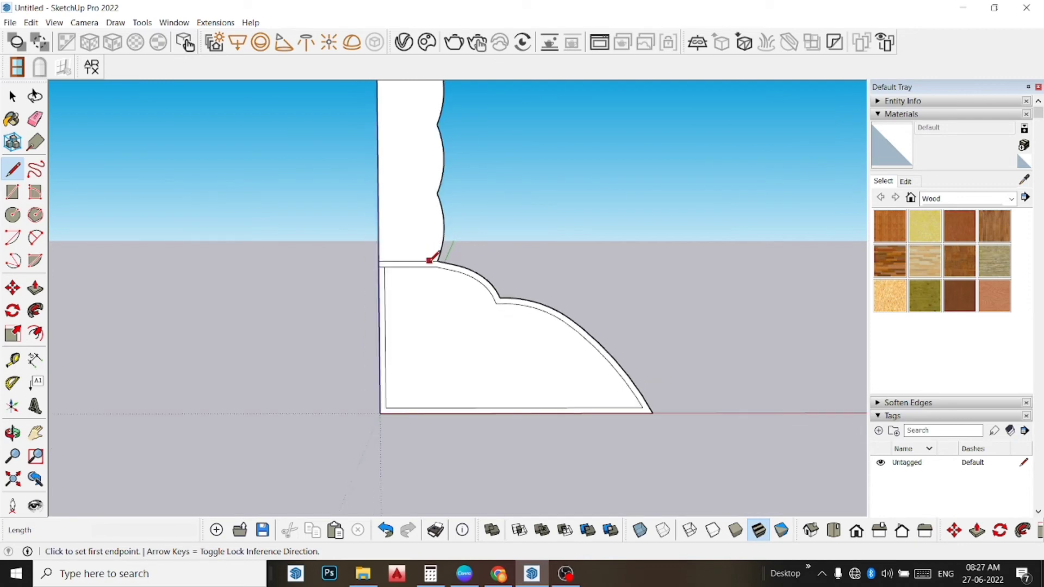
scroll(713, 432, "up", 1)
scroll(713, 434, "up", 1)
scroll(568, 389, "up", 1)
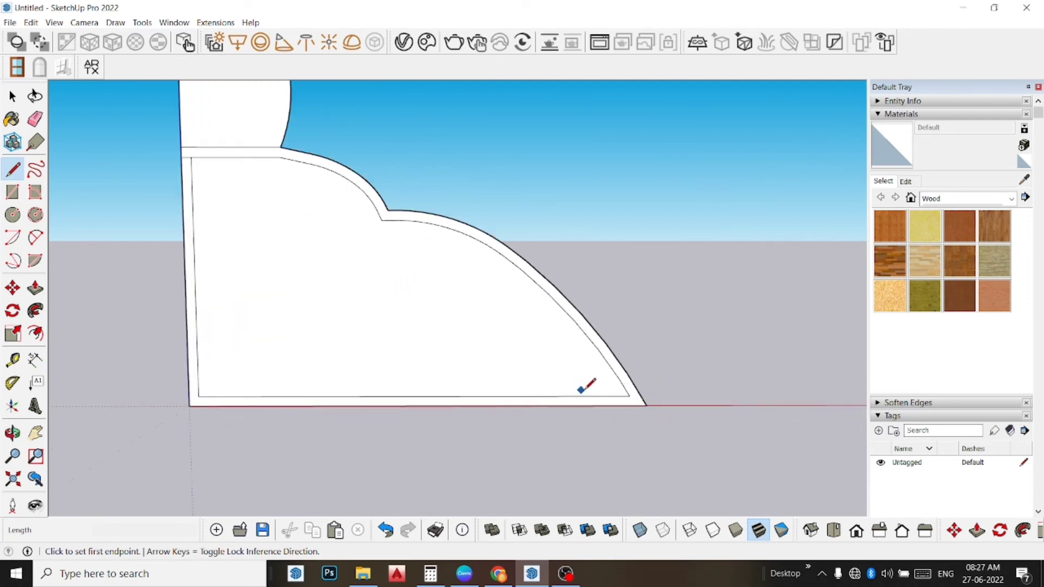
scroll(620, 409, "up", 1)
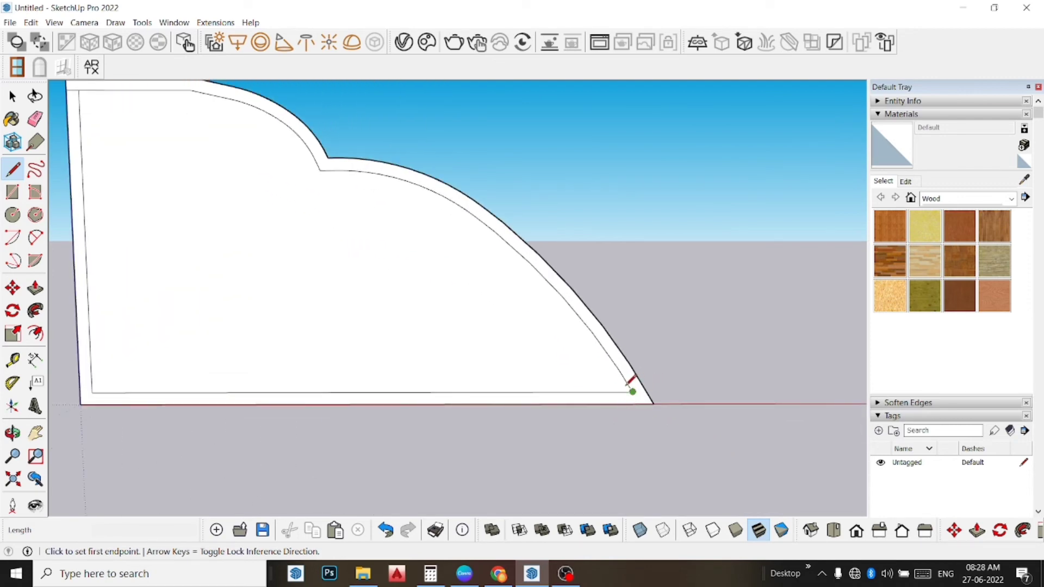
left_click(632, 391)
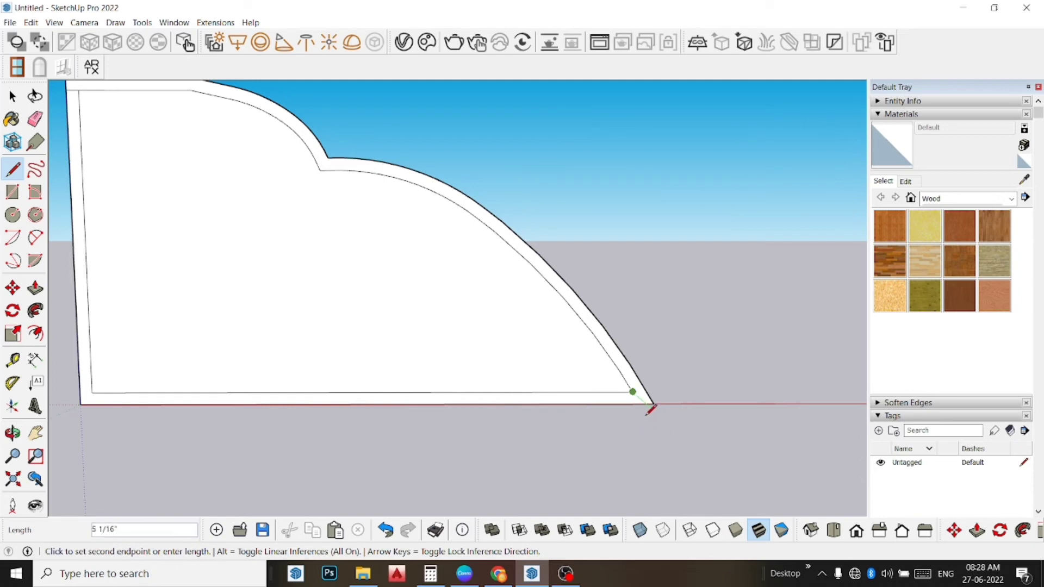
scroll(643, 403, "up", 1)
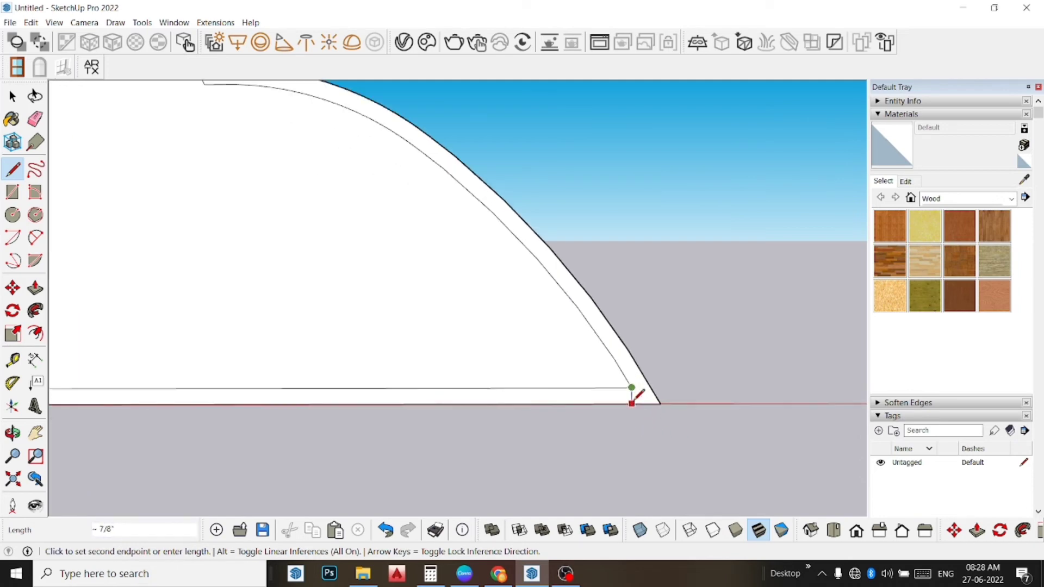
scroll(653, 403, "up", 2)
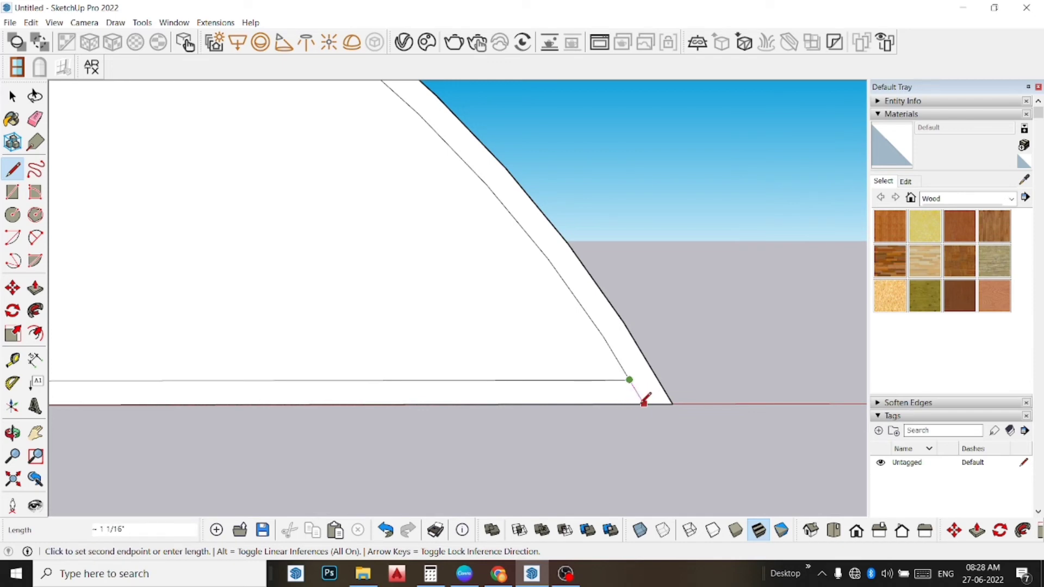
left_click(644, 403)
scroll(509, 285, "down", 2)
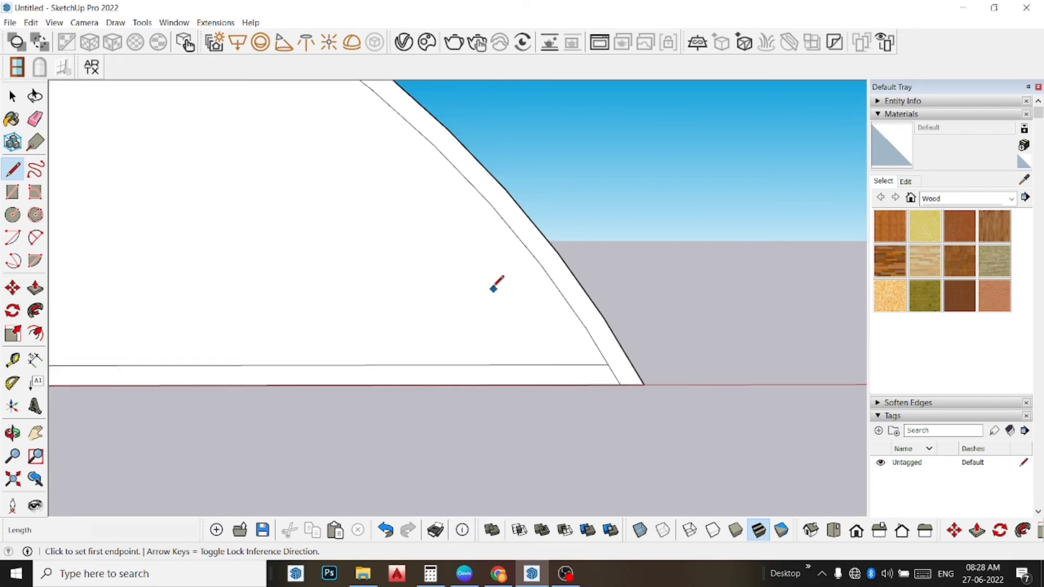
scroll(495, 284, "down", 1)
scroll(499, 294, "down", 1)
scroll(499, 297, "down", 2)
scroll(500, 298, "down", 1)
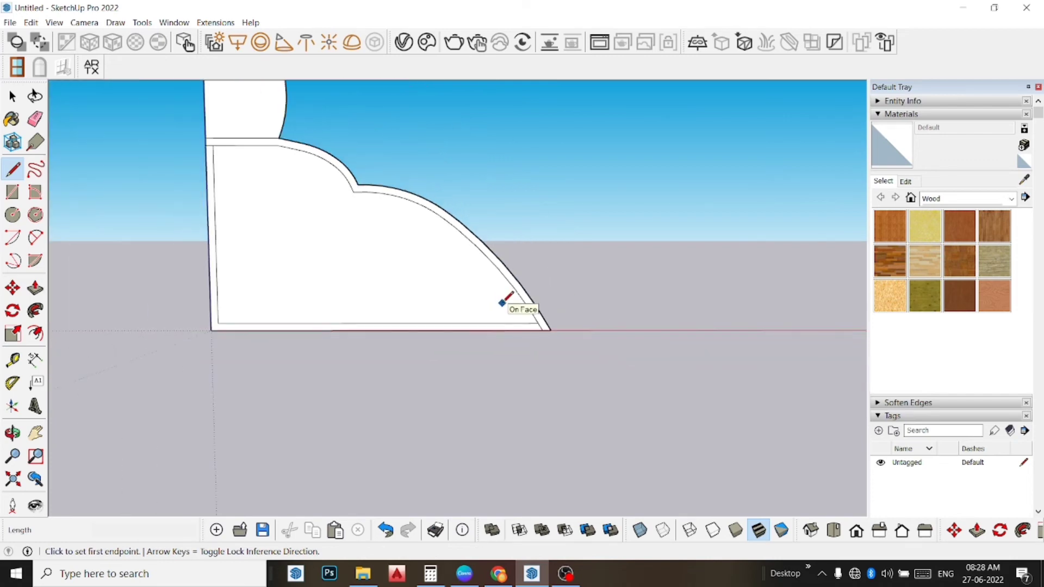
- Erase the inner left, inner and outer bottom, and vertical origin edges, leaving a thin curved rim
left_click(37, 123)
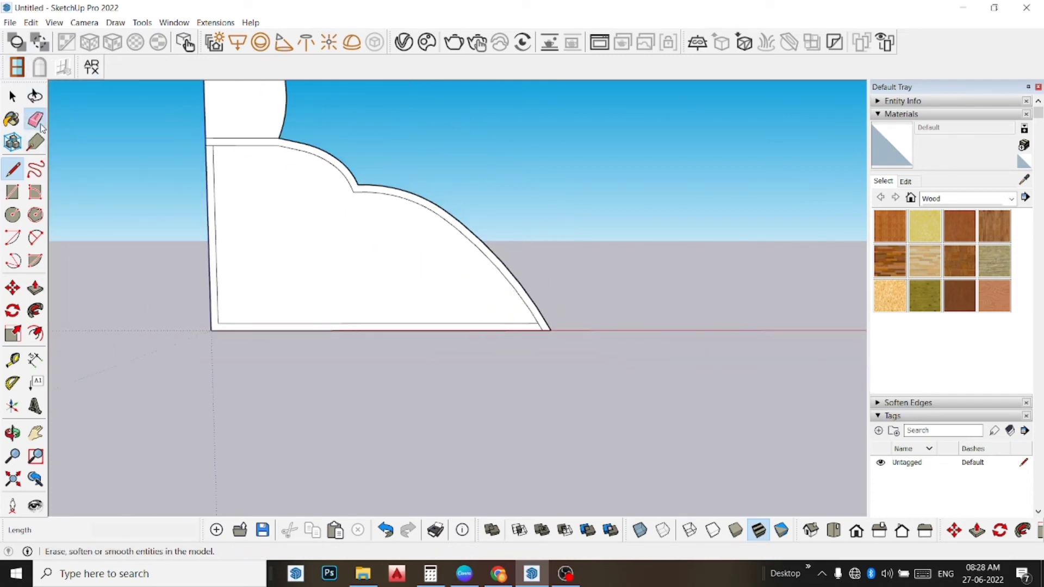
left_click(220, 294)
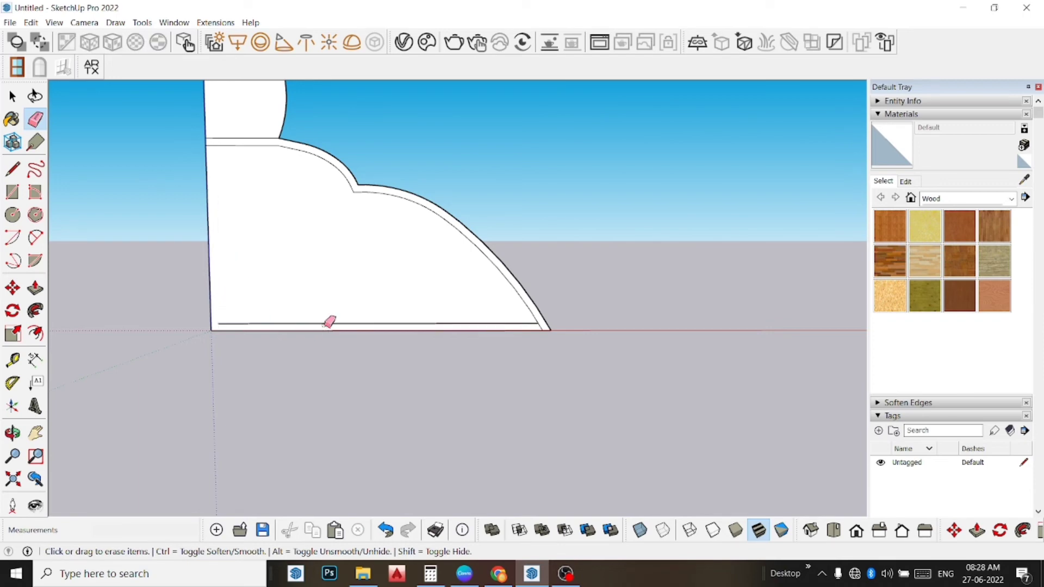
left_click_drag(329, 321, 306, 383)
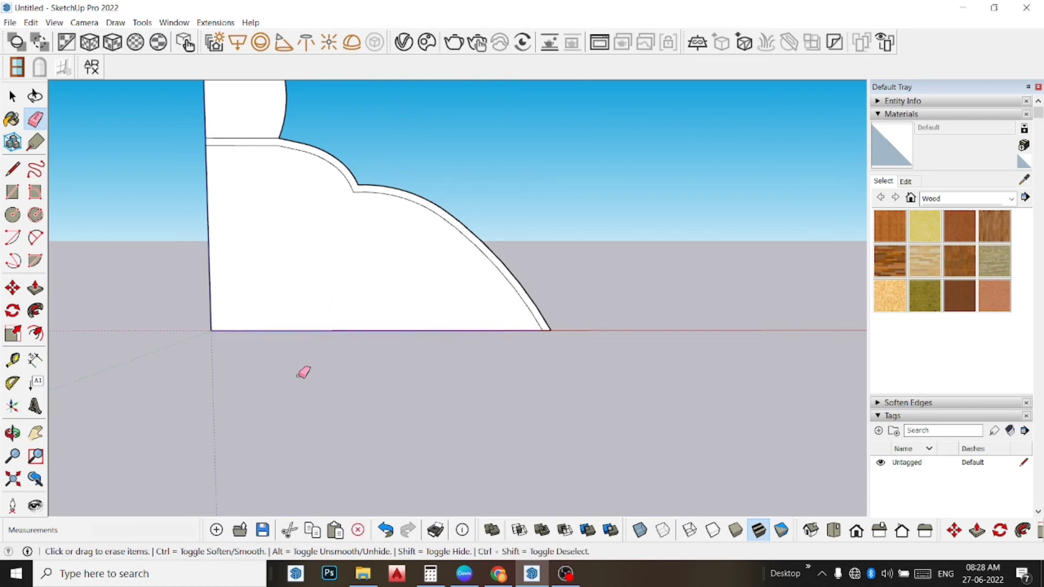
left_click_drag(329, 315, 304, 375)
left_click(210, 279)
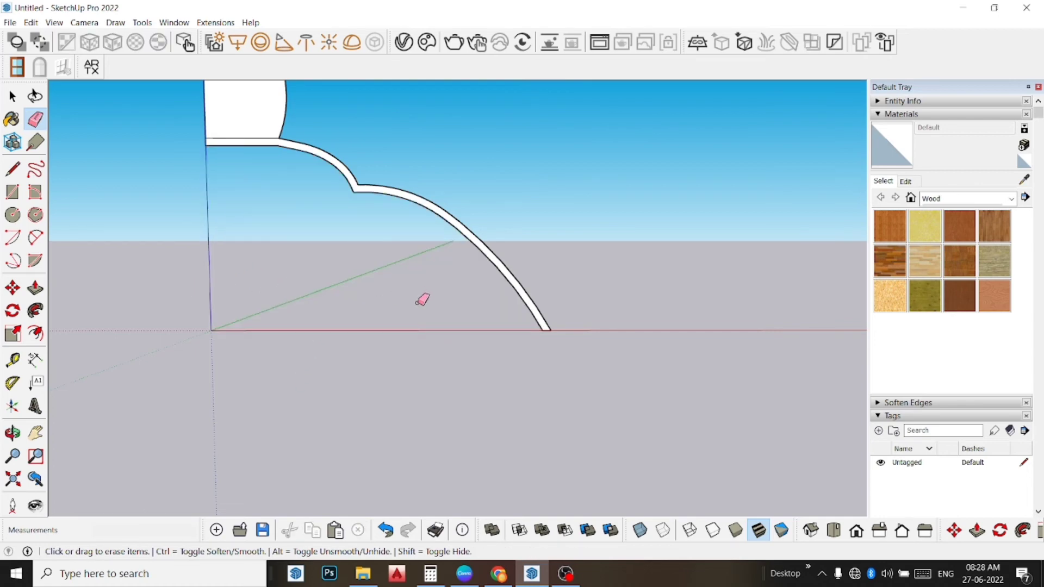
scroll(422, 300, "down", 2)
scroll(423, 299, "down", 2)
scroll(422, 301, "down", 1)
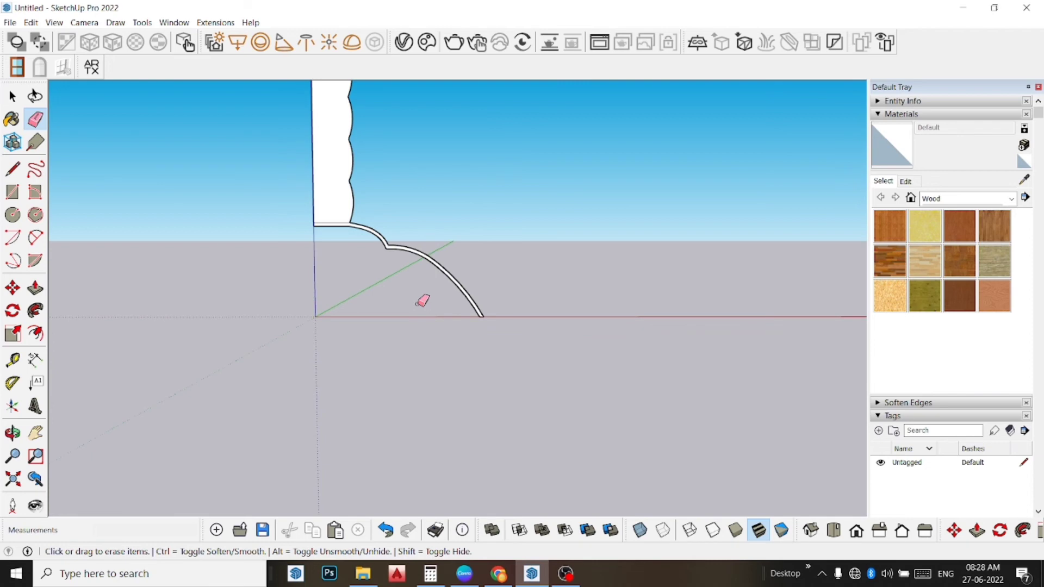
key("space")
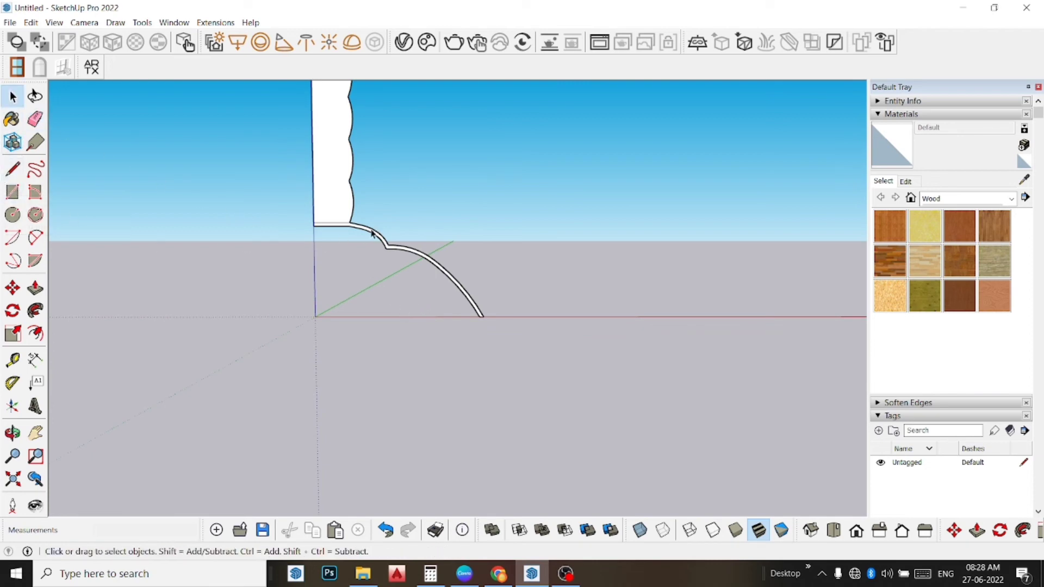
- Draw a vertical guide line below the origin and a circle centred at its end
left_click(13, 169)
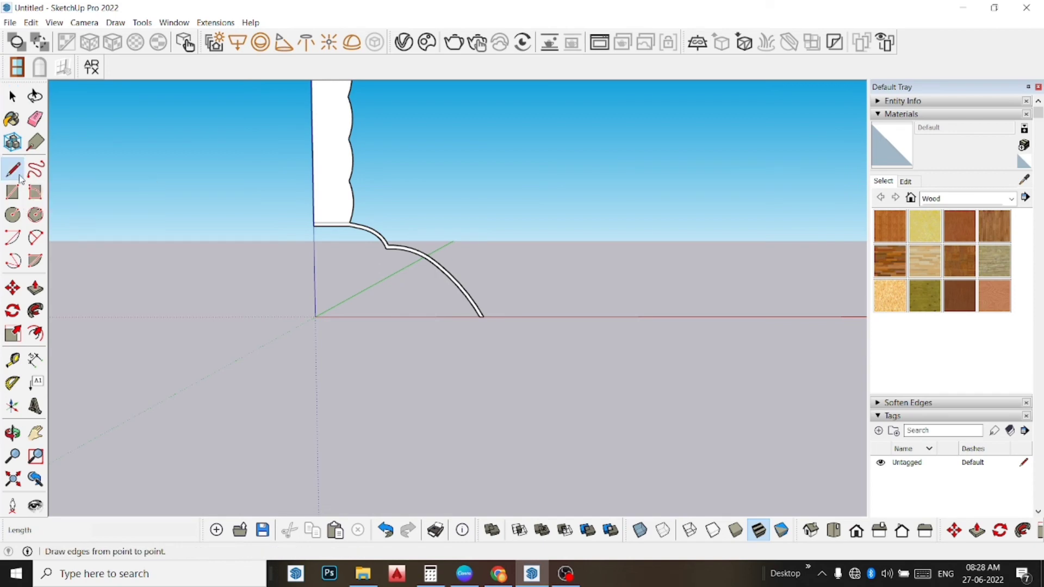
left_click(314, 225)
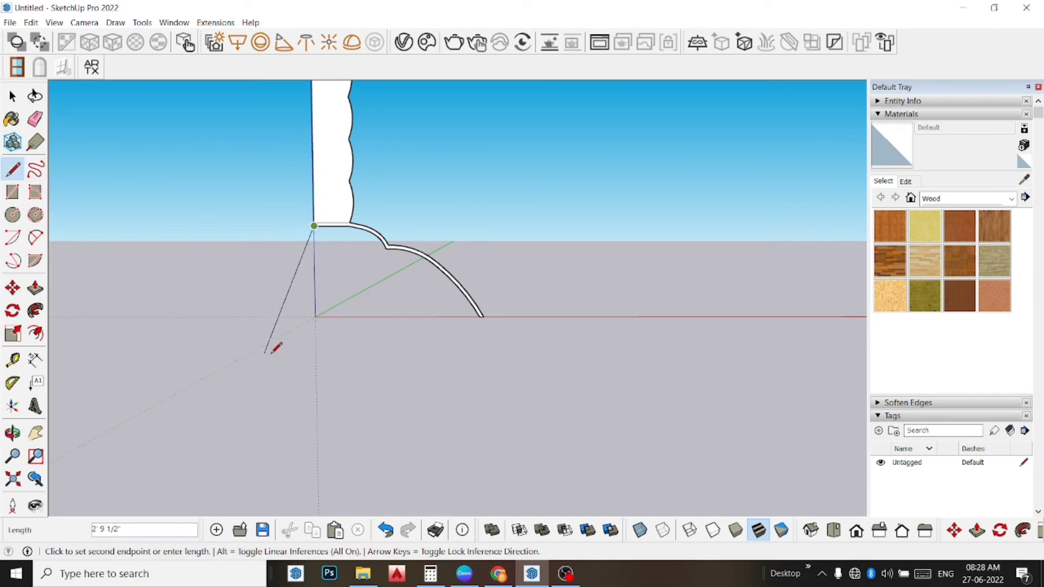
left_click(317, 402)
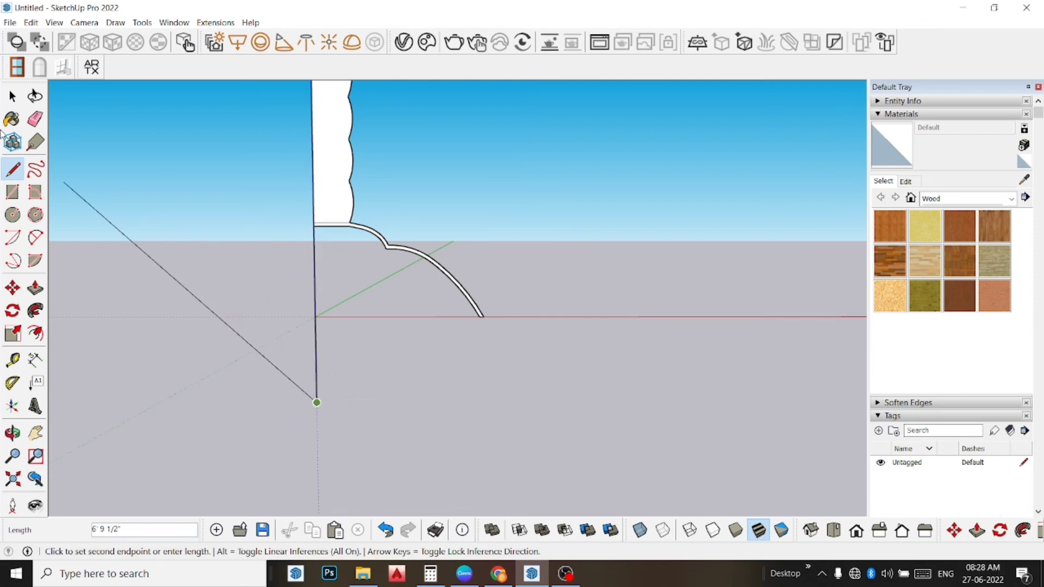
left_click(8, 216)
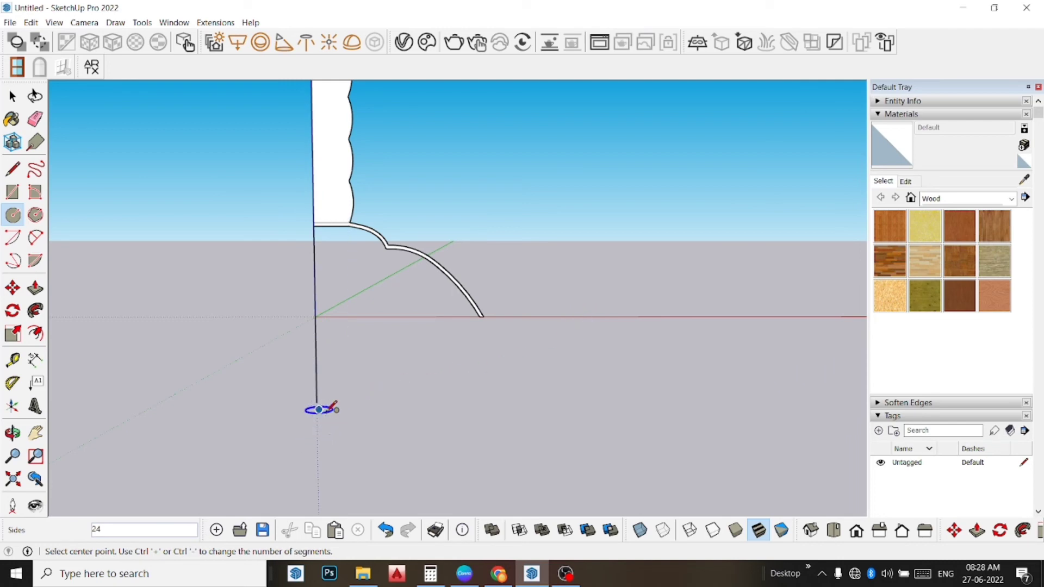
mouse_move(322, 411)
middle_mouse_down()
mouse_move(395, 390)
mouse_move(320, 385)
middle_mouse_up()
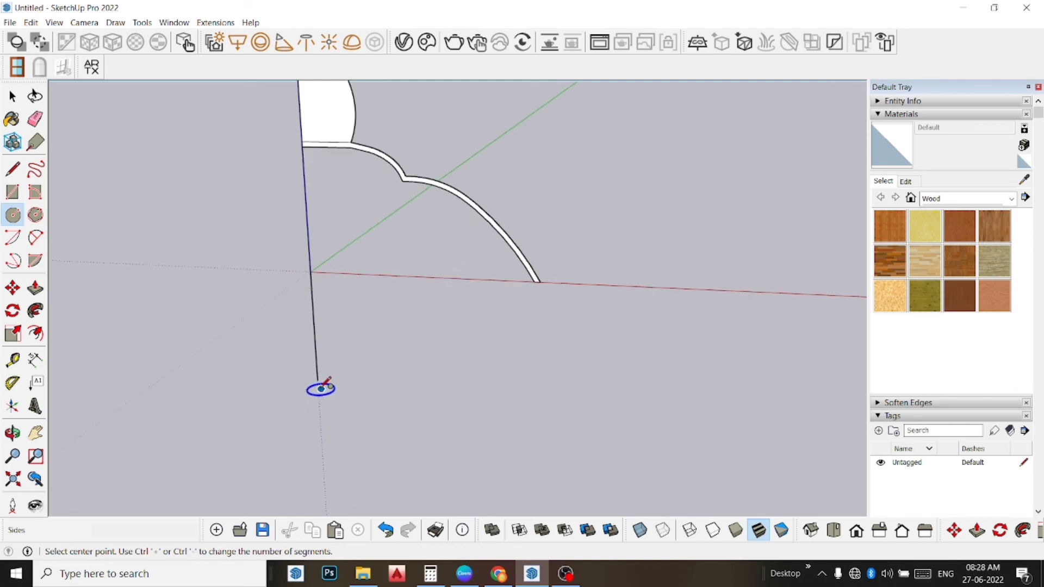
left_click(318, 381)
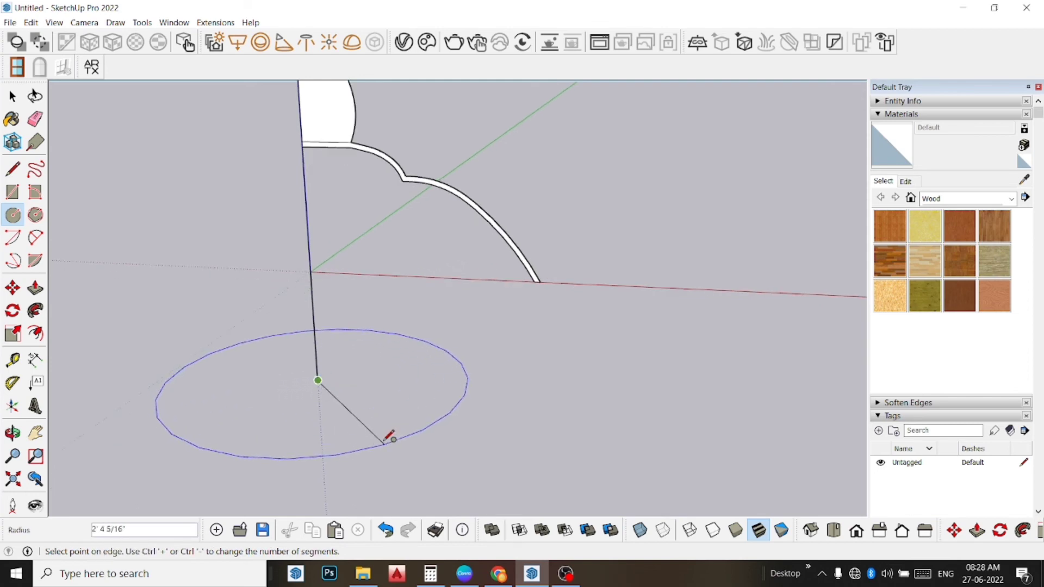
left_click(368, 431)
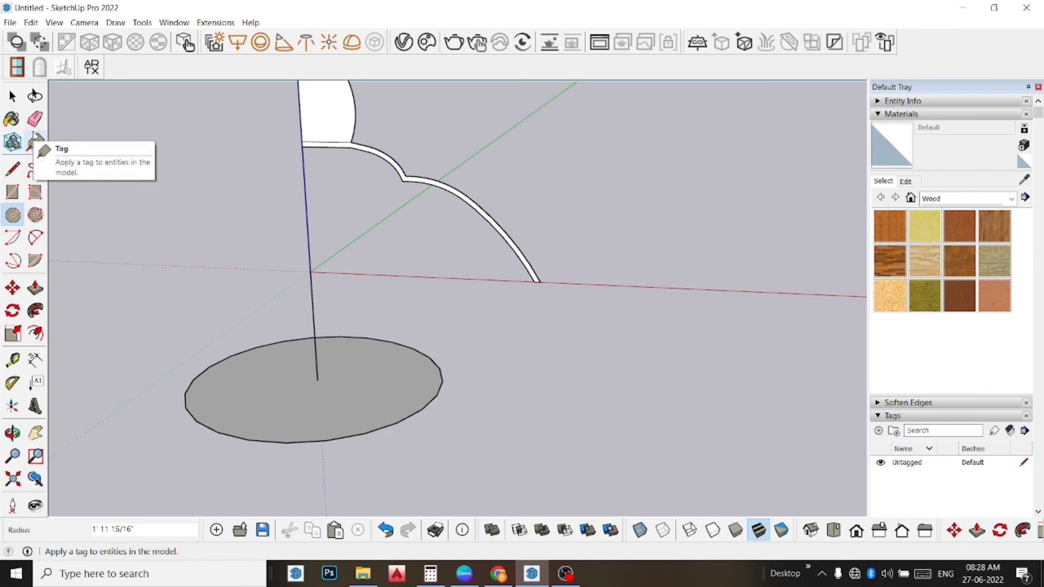
- Erase the vertical guide line leading down to the circle
left_click(35, 118)
left_click_drag(329, 238, 265, 261)
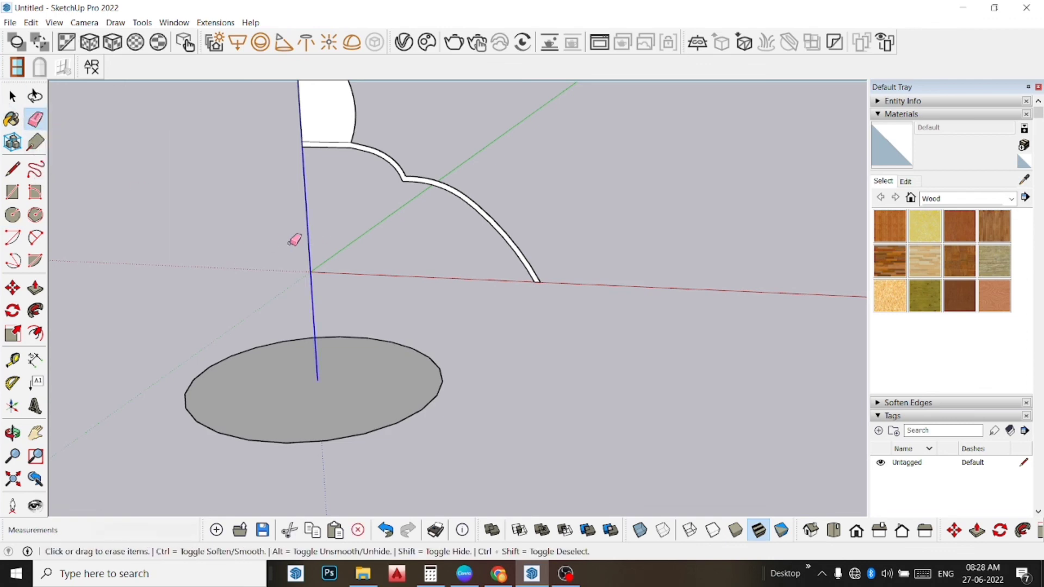
key("space")
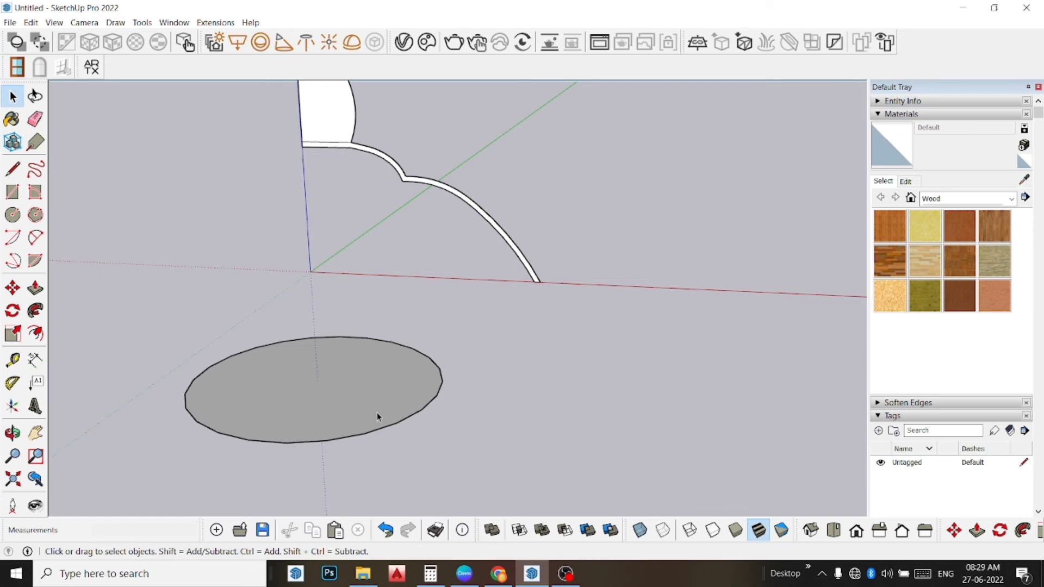
- Sweep the base profile around the circle path with Follow Me
left_click(322, 415)
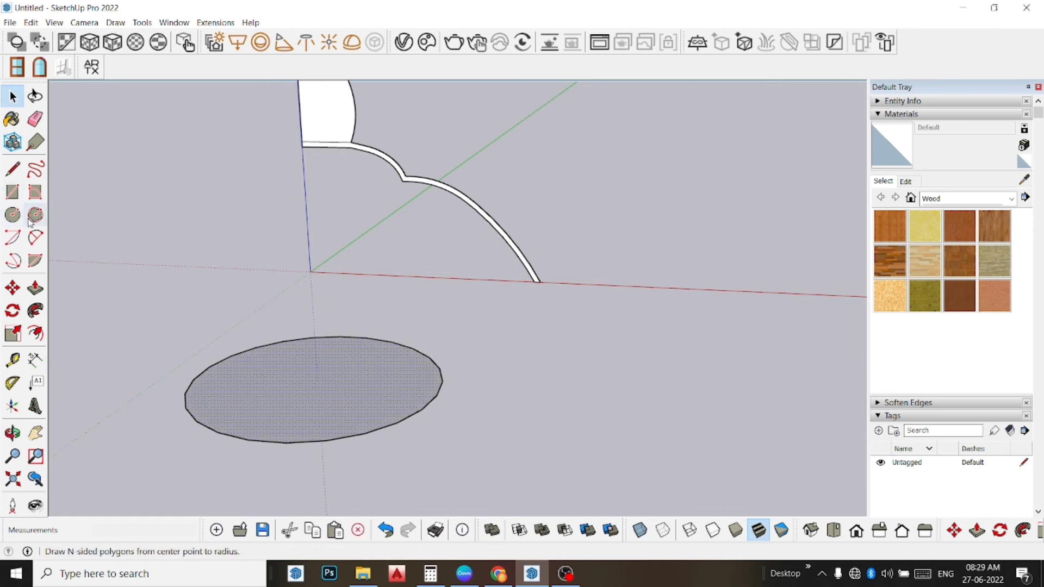
left_click(36, 313)
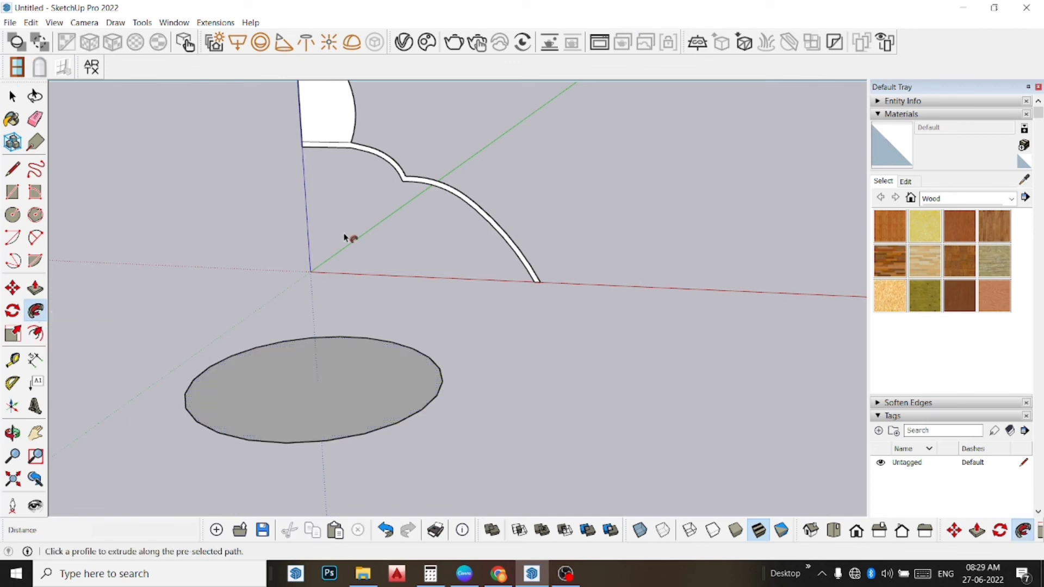
left_click(426, 182)
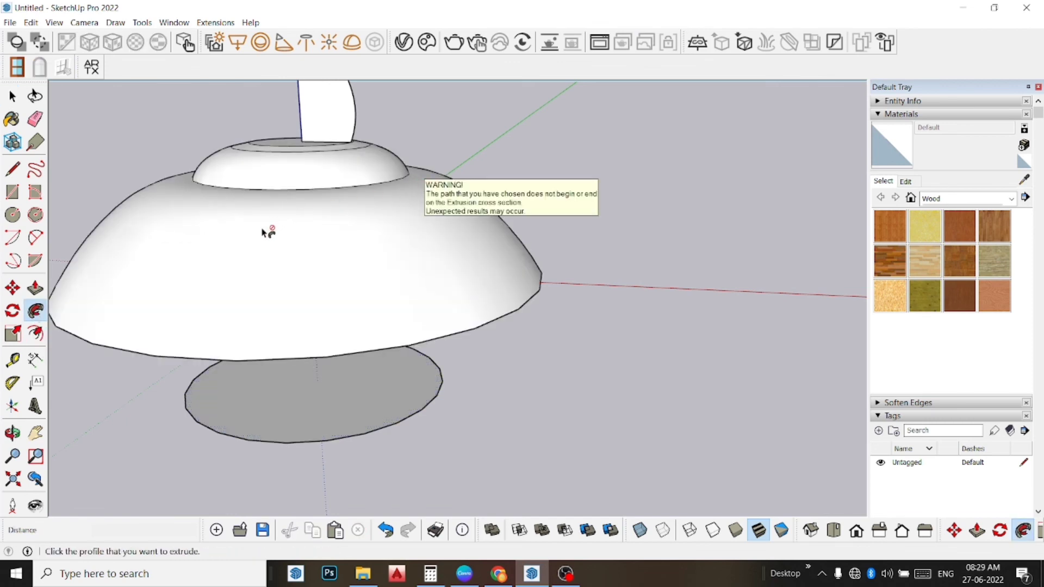
key("space")
- Sweep the column profile around the circle path with Follow Me
left_click(297, 393)
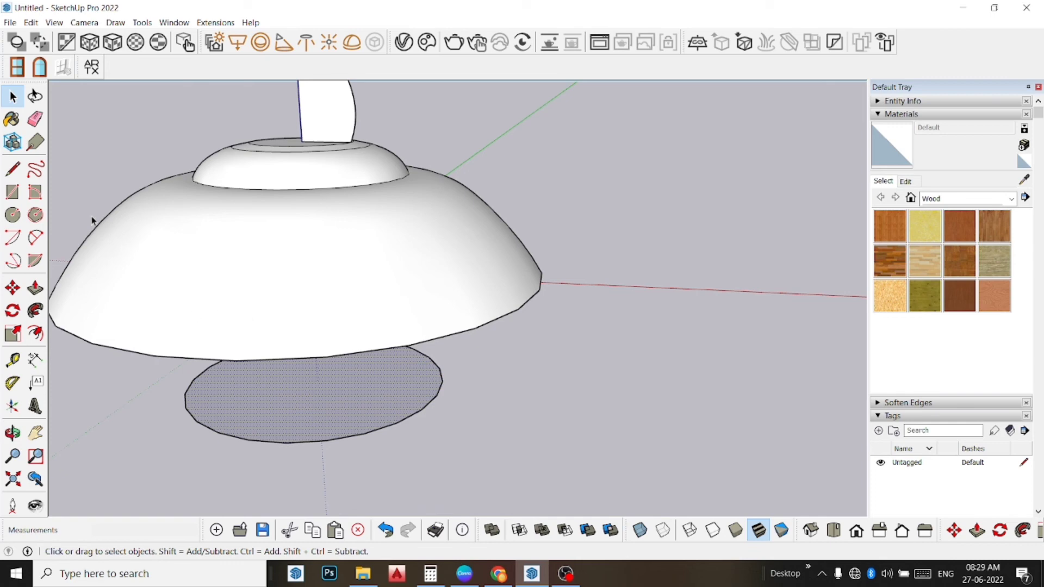
left_click(41, 311)
left_click(337, 117)
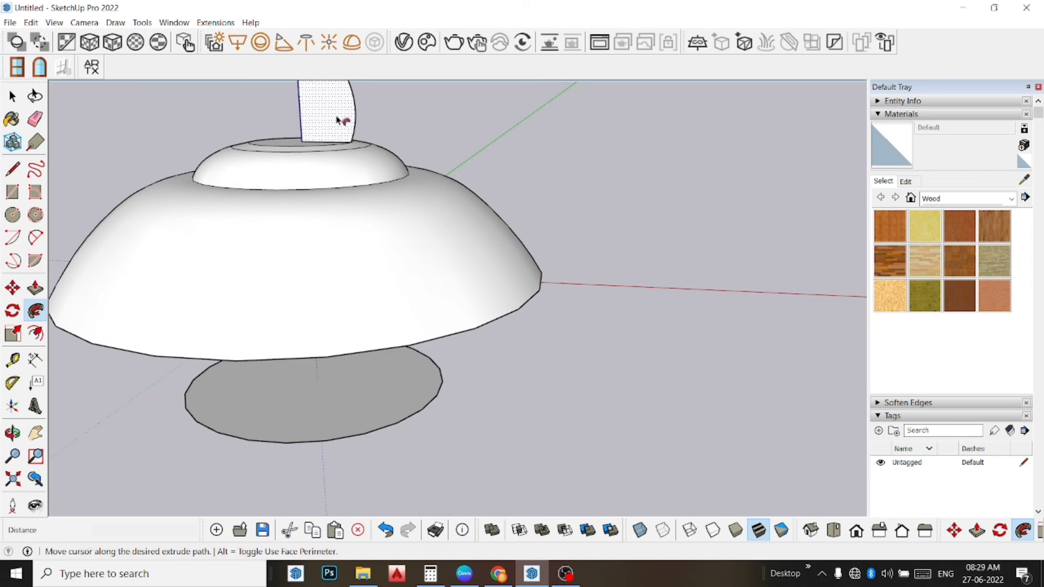
key("space")
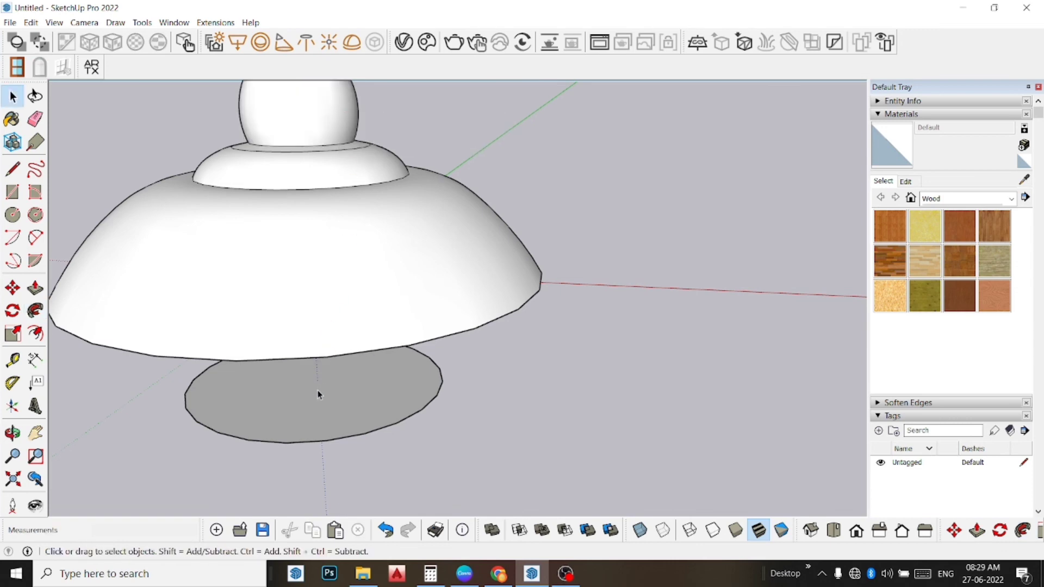
- Sweep the tray profile around the circle path with Follow Me
left_click(318, 391)
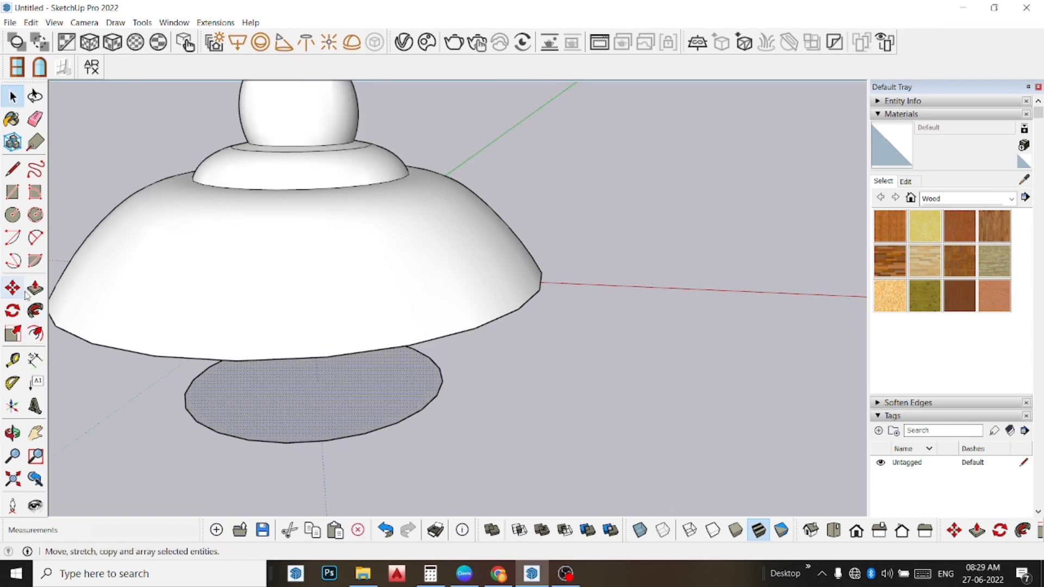
left_click(35, 311)
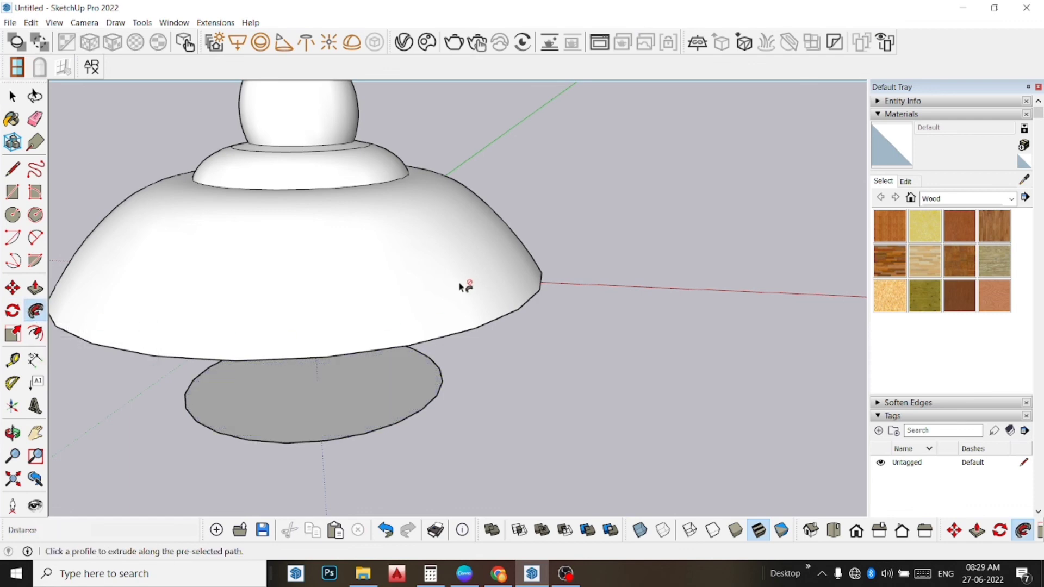
scroll(463, 283, "down", 1)
scroll(460, 280, "down", 1)
scroll(460, 280, "down", 1)
scroll(459, 280, "down", 1)
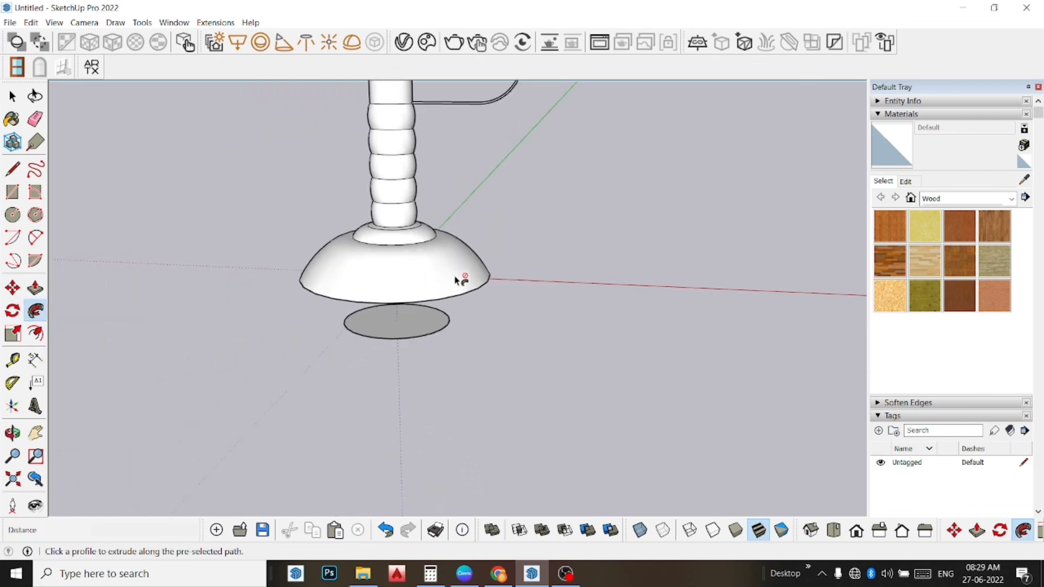
scroll(460, 279, "down", 1)
scroll(547, 114, "up", 1)
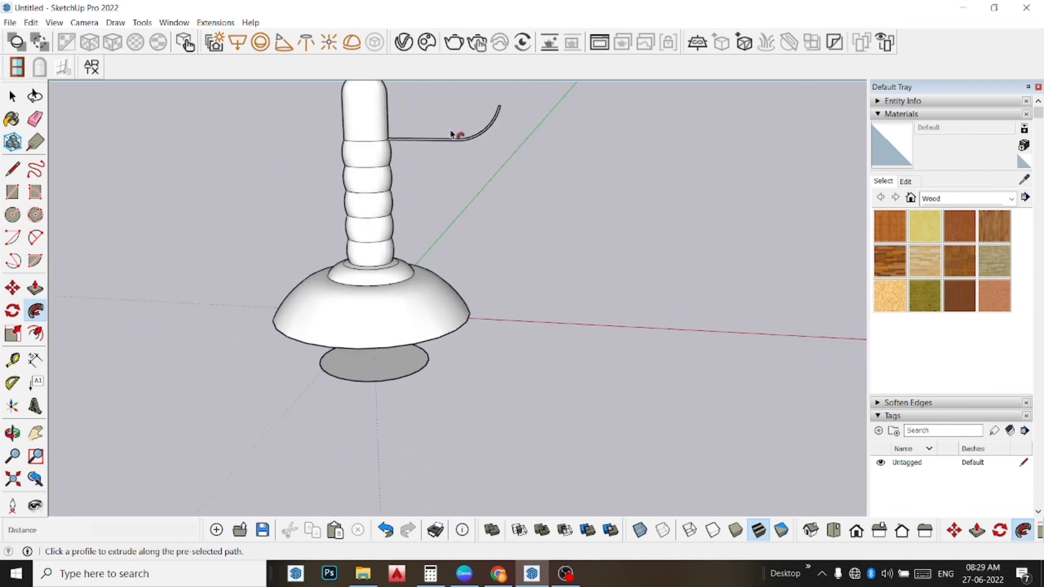
scroll(452, 135, "up", 1)
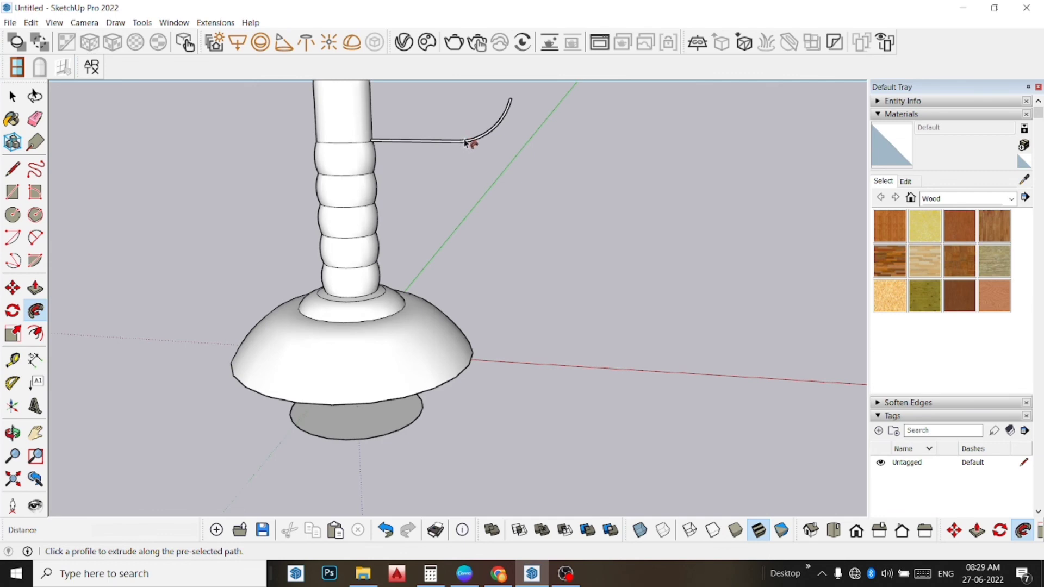
left_click(465, 143)
key("space")
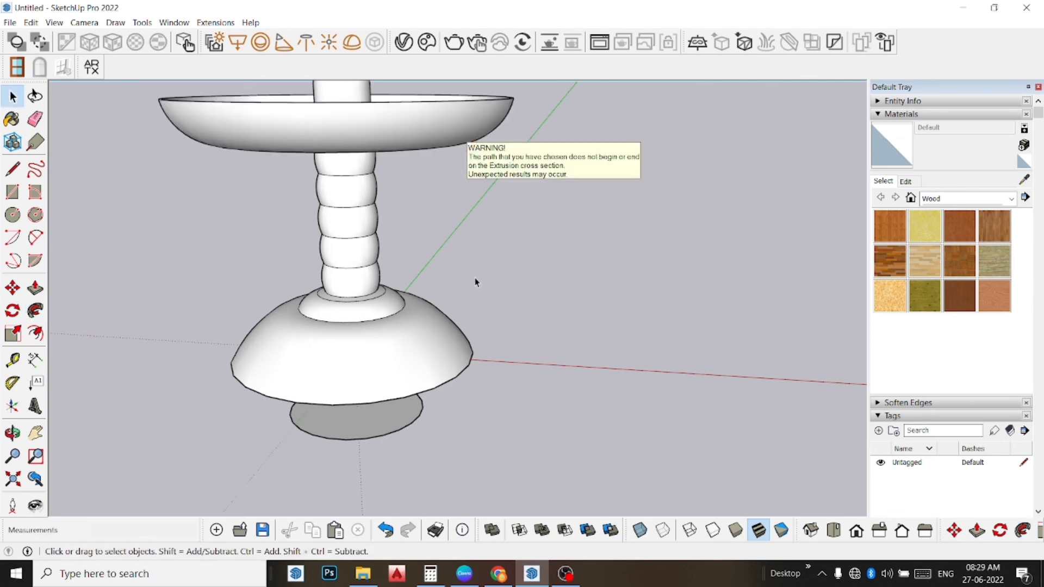
- Delete the leftover circle face beneath the base
left_click(355, 418)
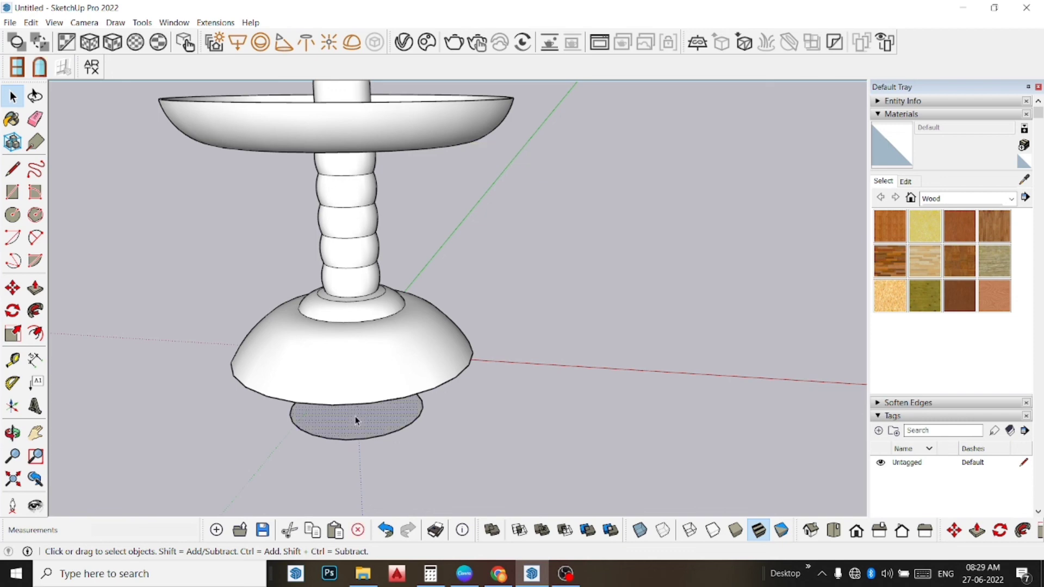
scroll(357, 412, "down", 2)
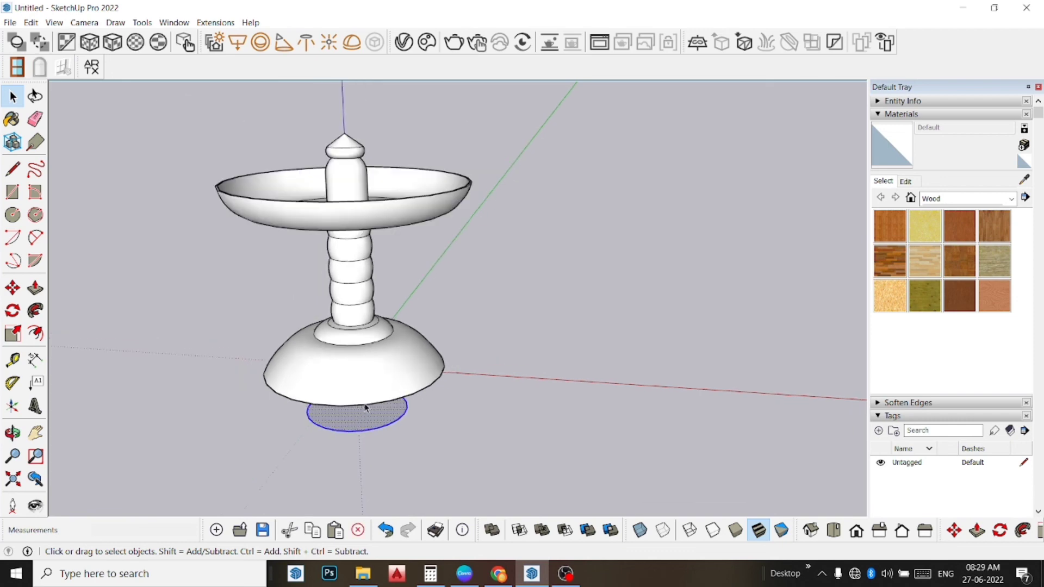
scroll(412, 398, "down", 1)
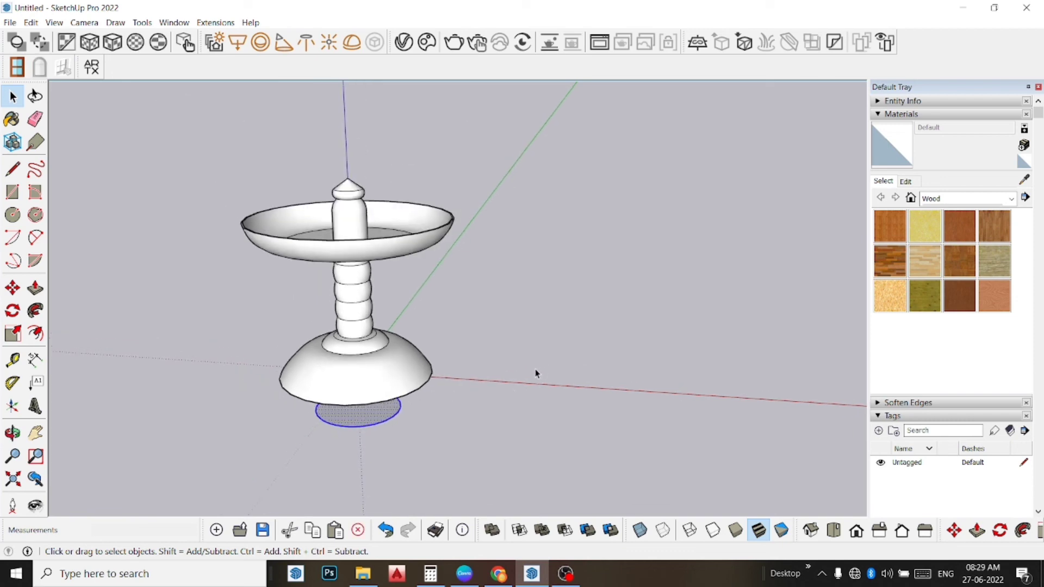
key("Delete")
- Orbit to a slightly raised side view and select the entire candle stand
mouse_move(498, 349)
middle_mouse_down()
mouse_move(527, 321)
mouse_move(553, 264)
middle_mouse_up()
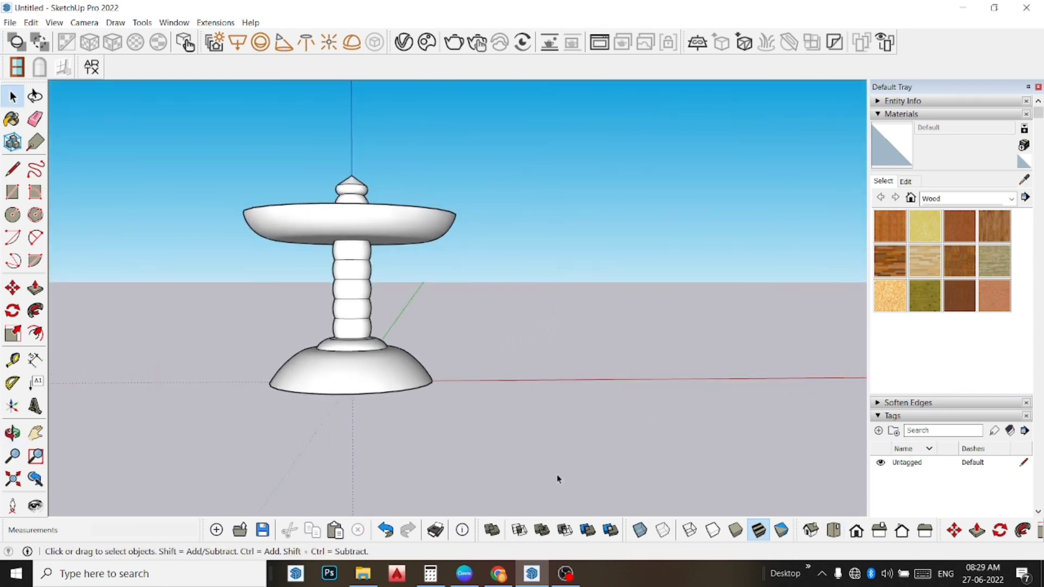
scroll(536, 448, "down", 1)
scroll(531, 440, "down", 2)
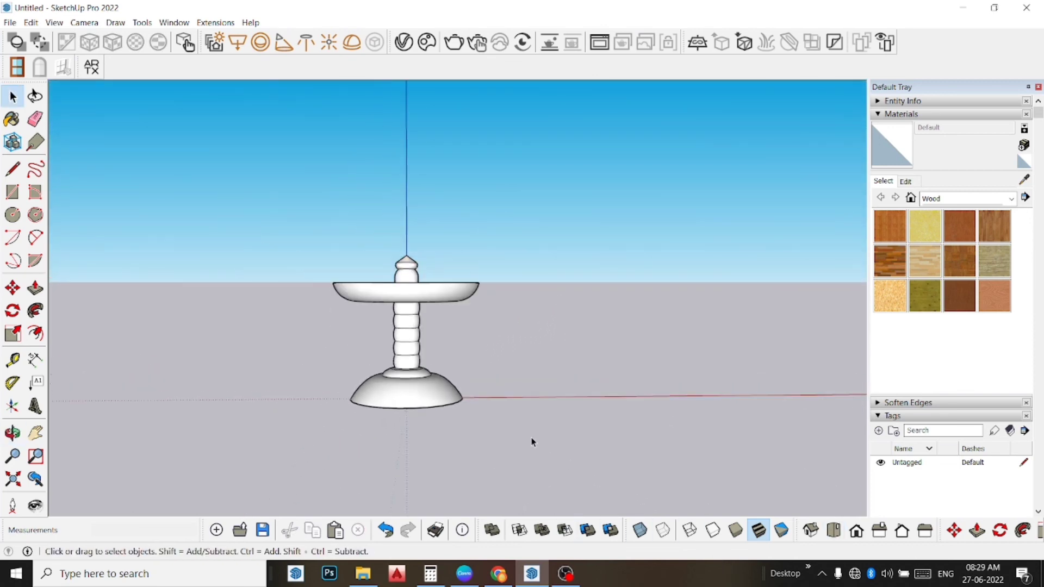
mouse_move(419, 383)
middle_mouse_down()
mouse_move(422, 450)
mouse_move(507, 361)
mouse_move(508, 345)
mouse_move(397, 329)
mouse_move(354, 380)
mouse_move(367, 422)
middle_mouse_up()
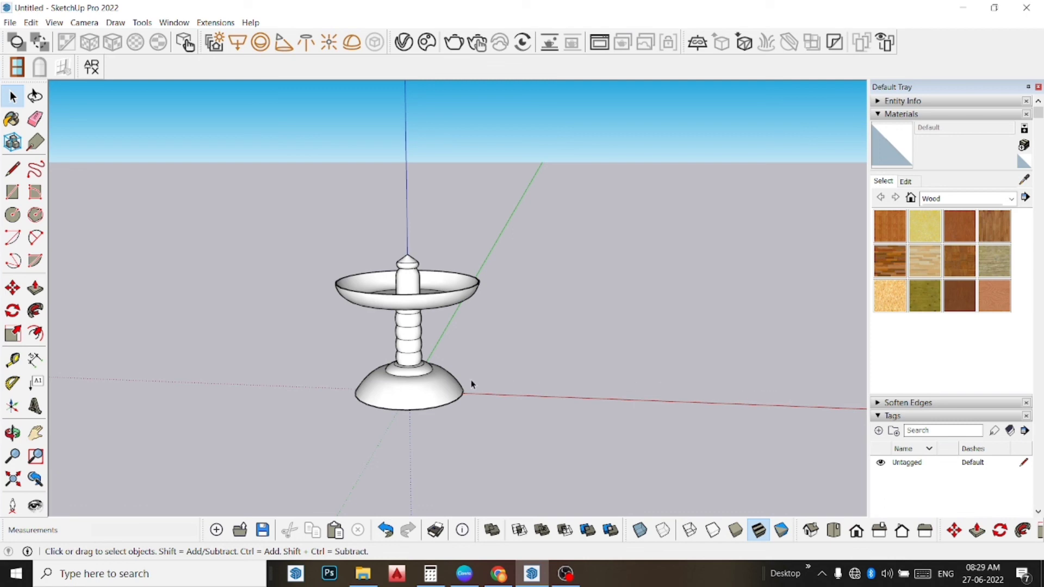
triple_click(379, 385)
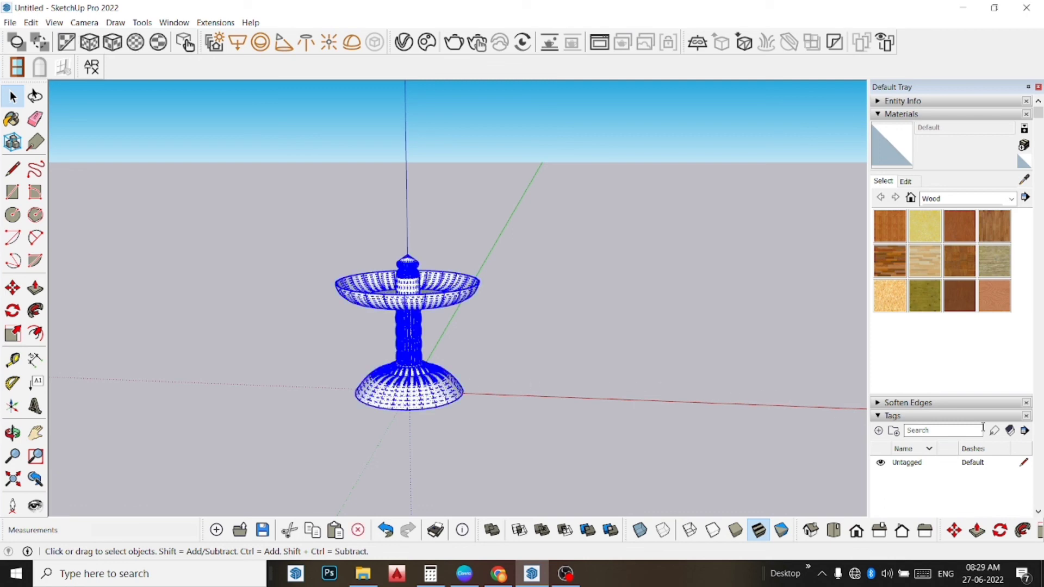
- Soften all edges including coplanar ones, deselect, and show the stand in Front view
left_click(942, 408)
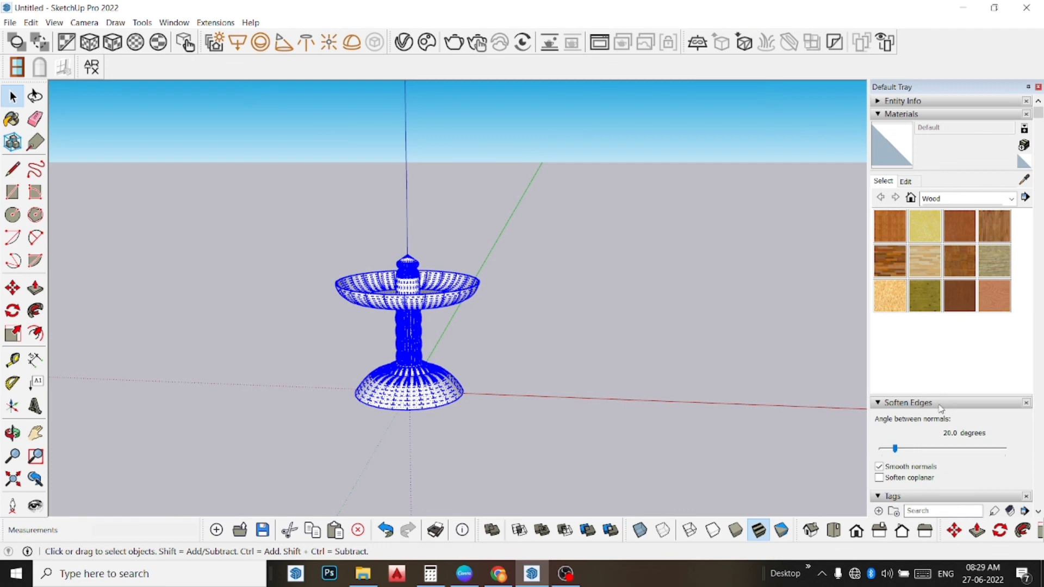
left_click(880, 478)
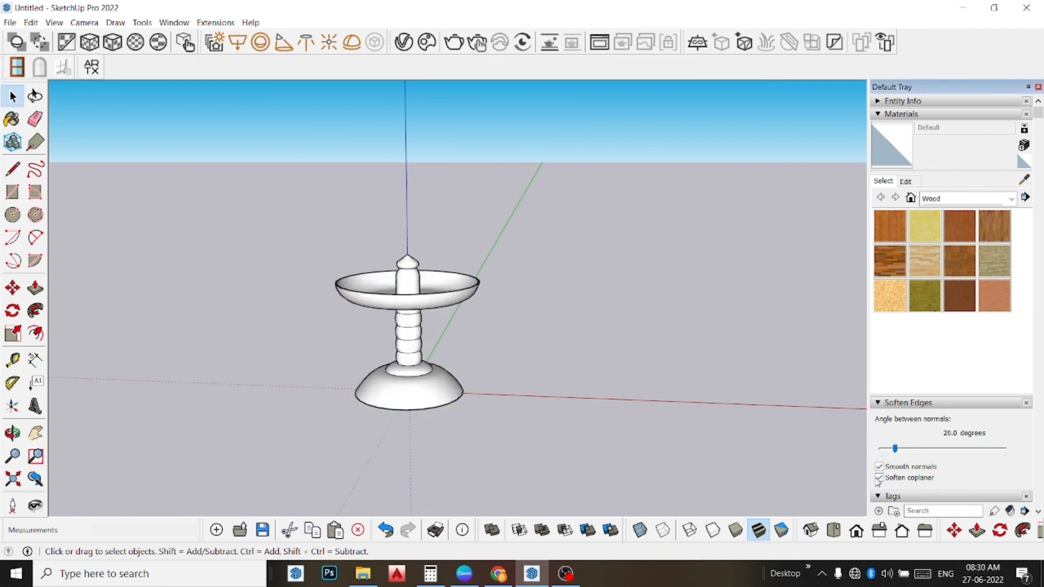
left_click(716, 368)
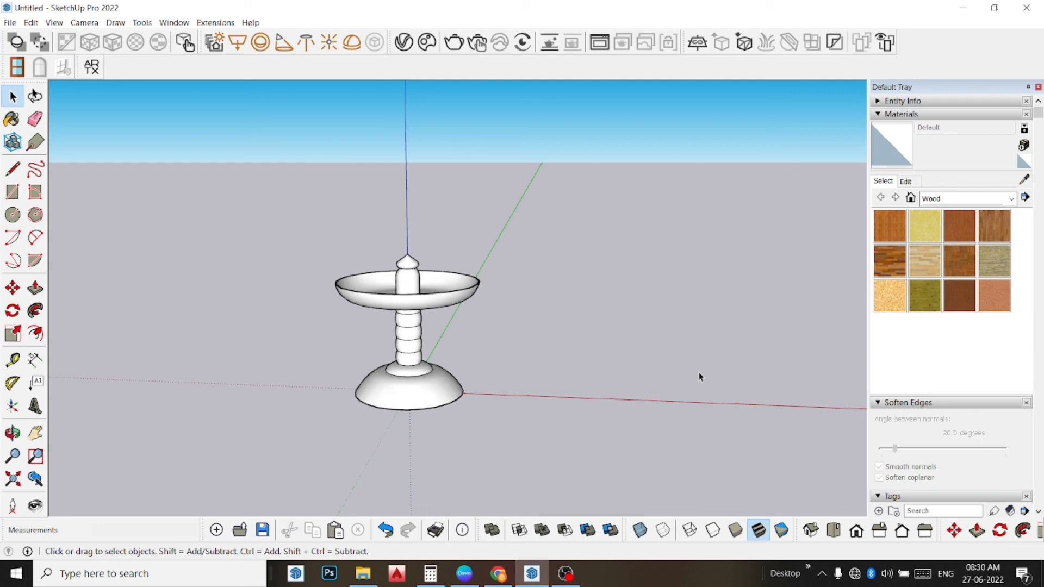
mouse_move(428, 390)
middle_mouse_down()
mouse_move(450, 350)
mouse_move(489, 348)
middle_mouse_up()
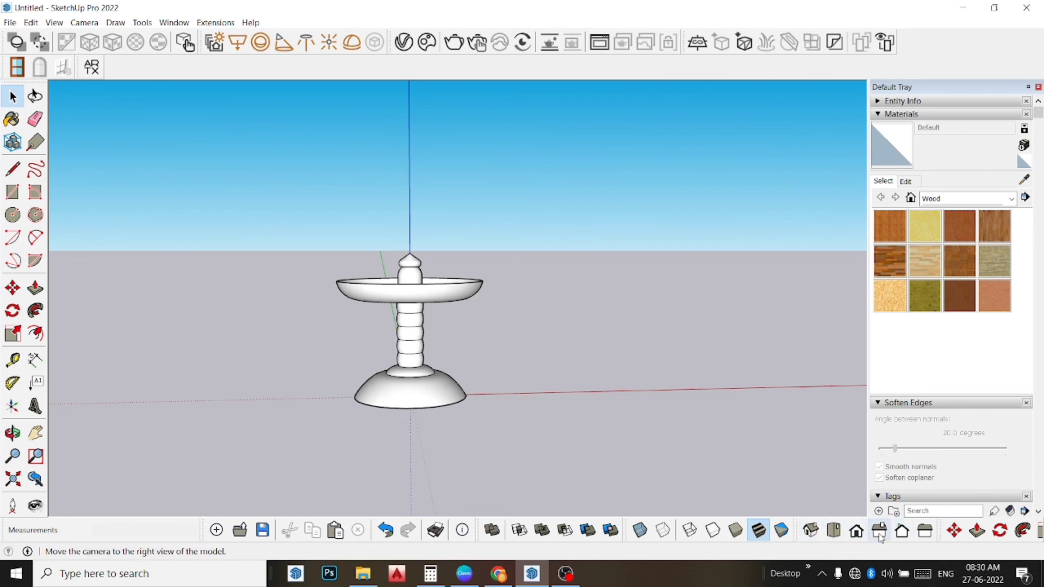
left_click(857, 532)
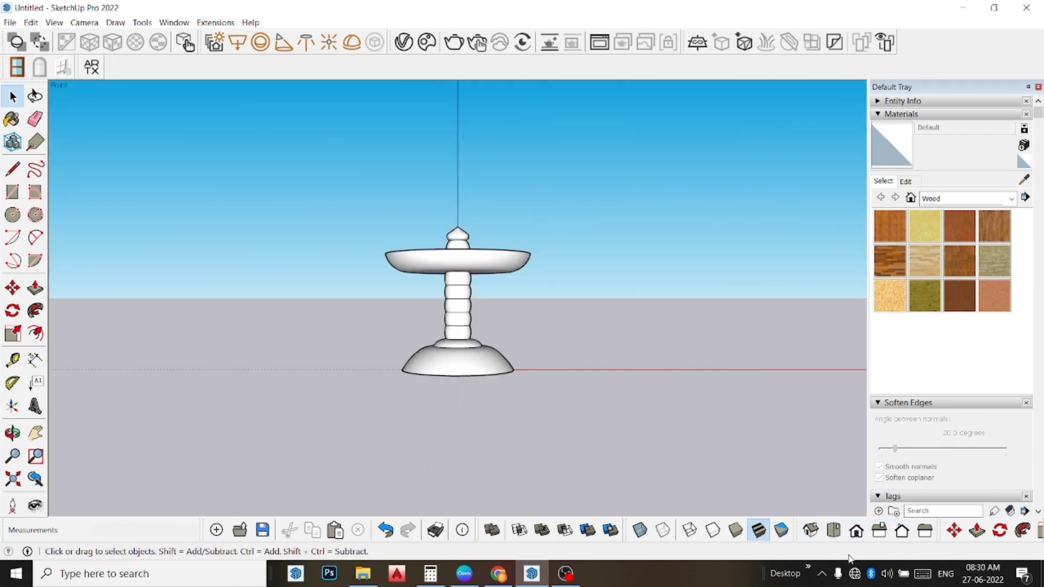